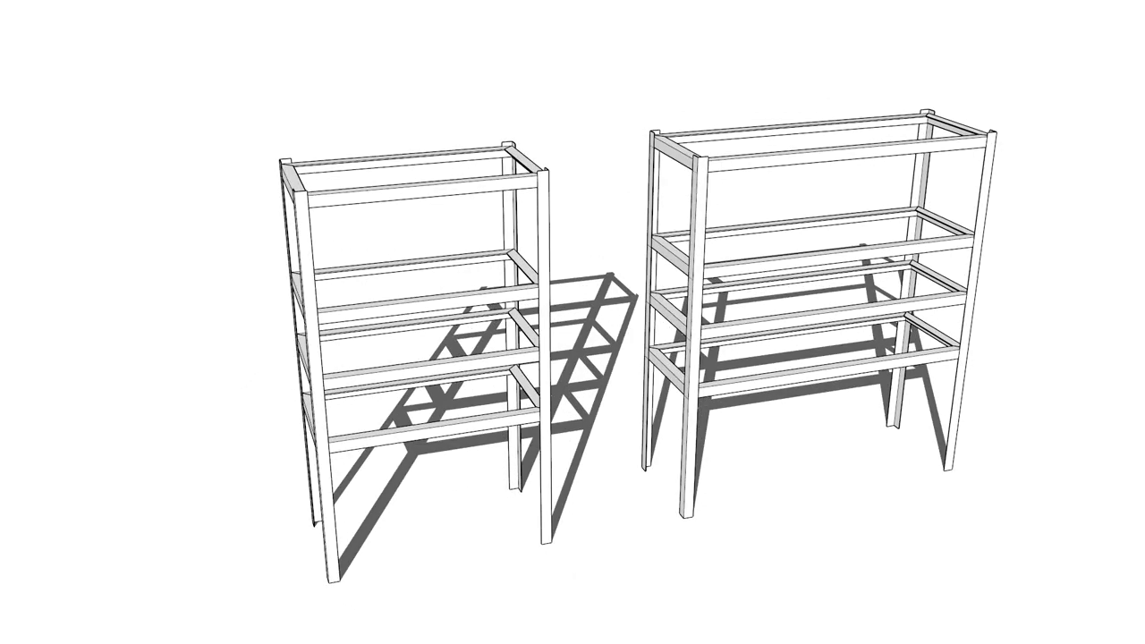
Push/Pull the rectangle up into an 1800 mm tall box
key(p)
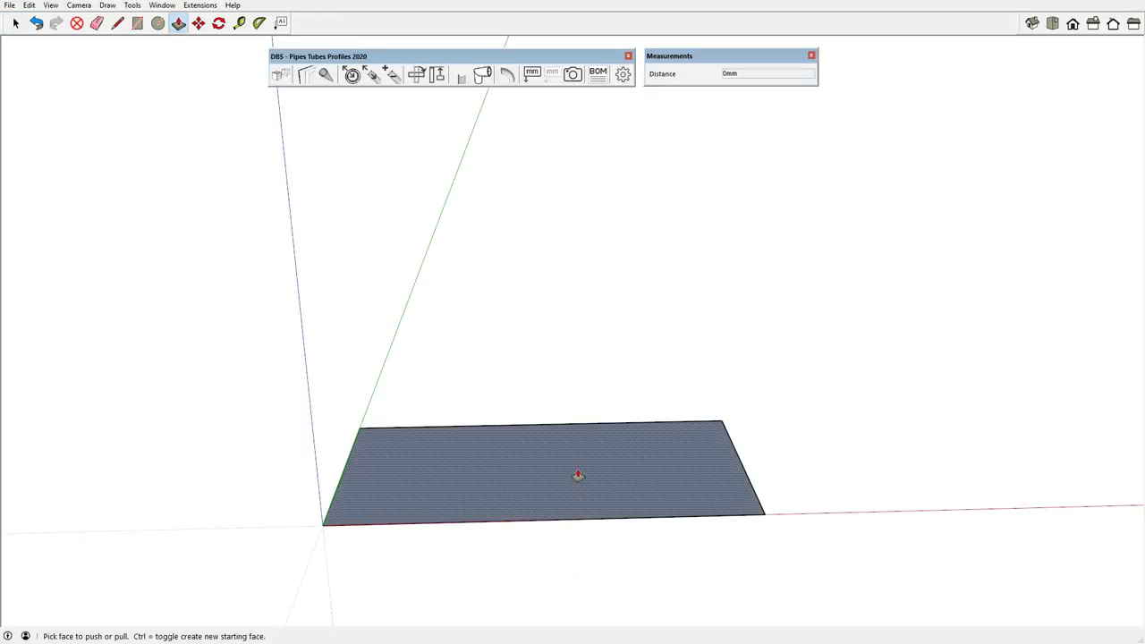
drag(578, 474, 580, 335)
text(1800)
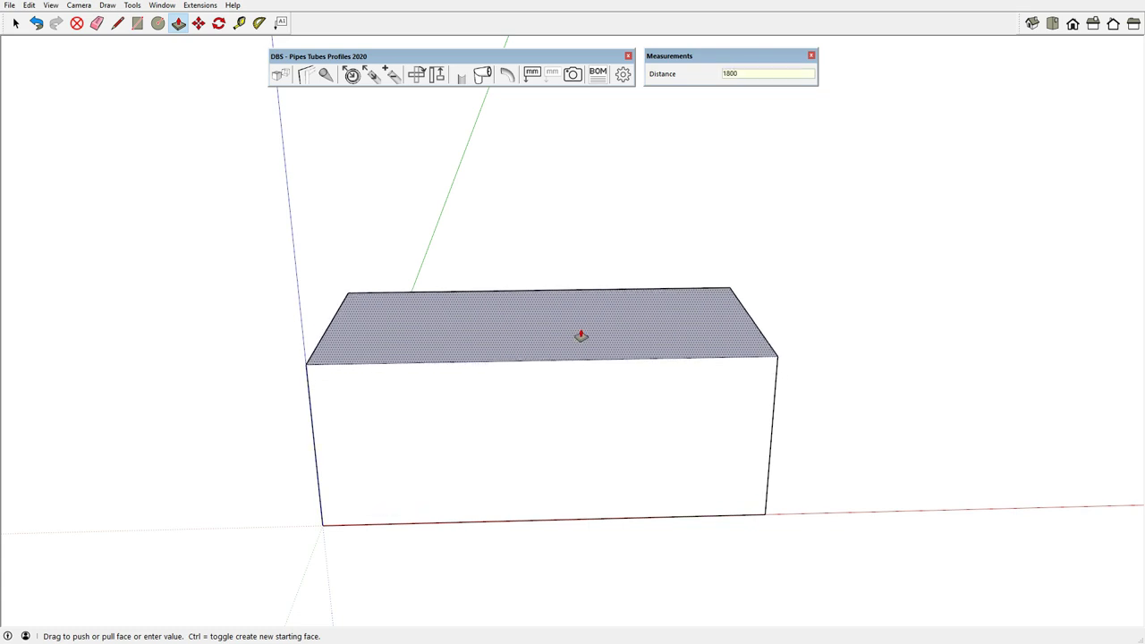
key(Return)
scroll(488, 483, down, 3)
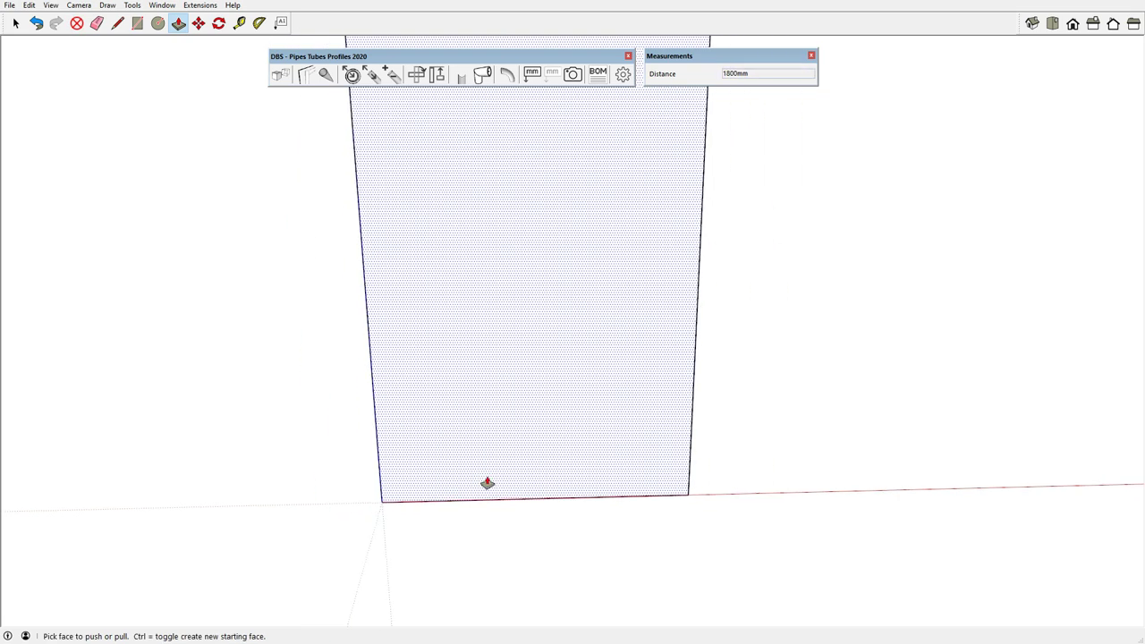
scroll(545, 519, down, 3)
mouse_move(545, 518)
middle_down()
mouse_move(623, 512)
mouse_move(562, 439)
middle_up()
Select the whole box and delete its faces, keeping only the edges
key(space)
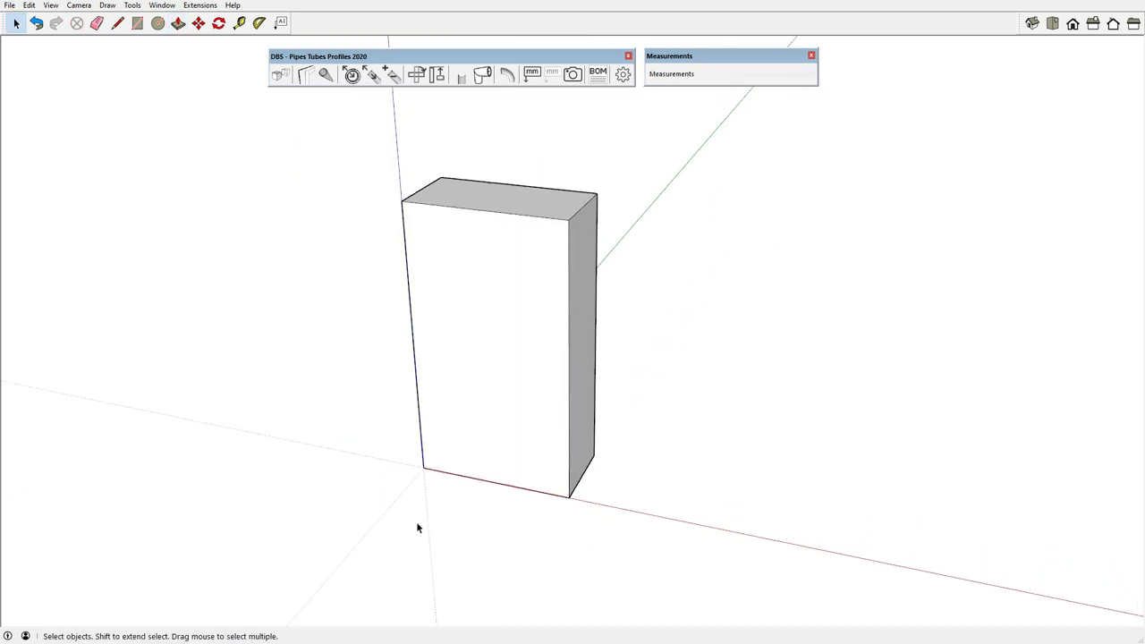
scroll(416, 521, up, 2)
scroll(485, 466, up, 1)
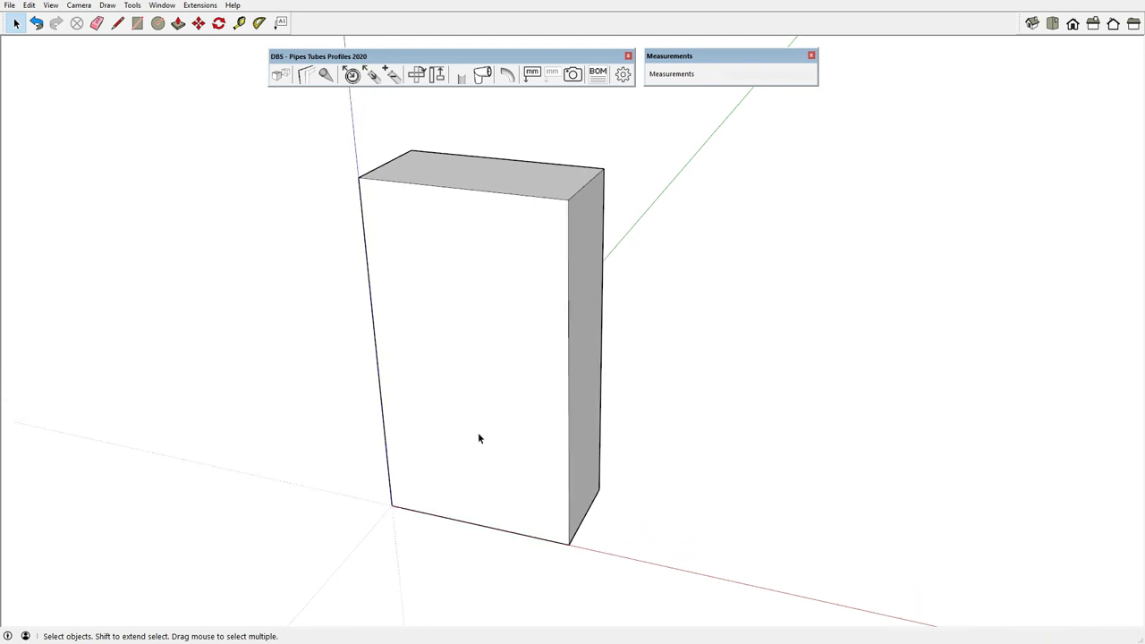
triple_click(485, 357)
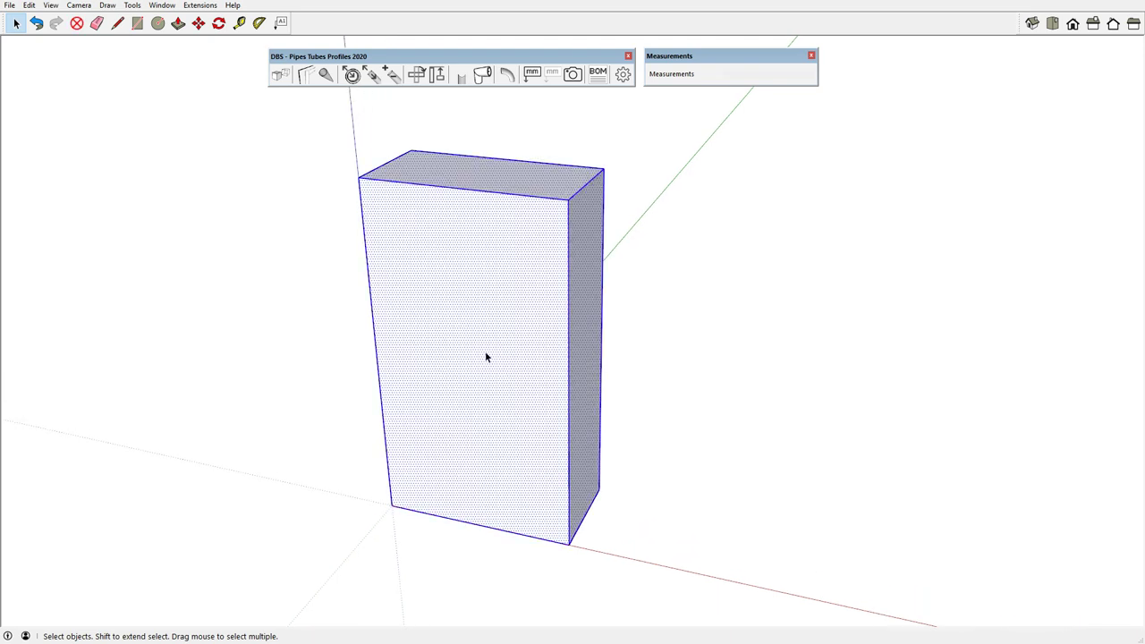
click(284, 81)
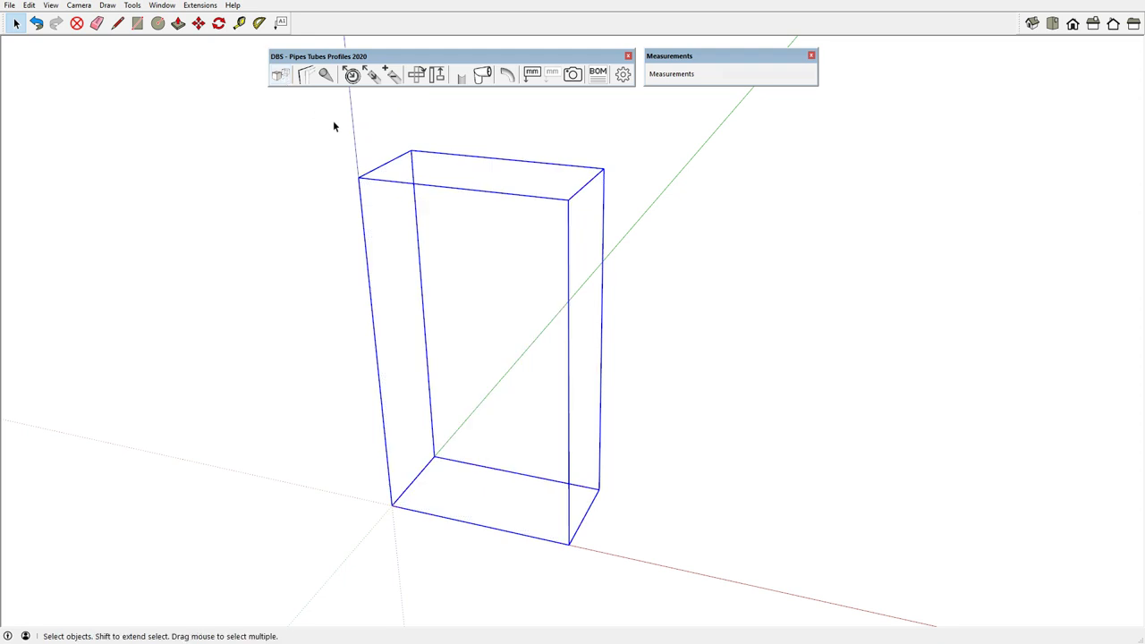
scroll(555, 216, up, 1)
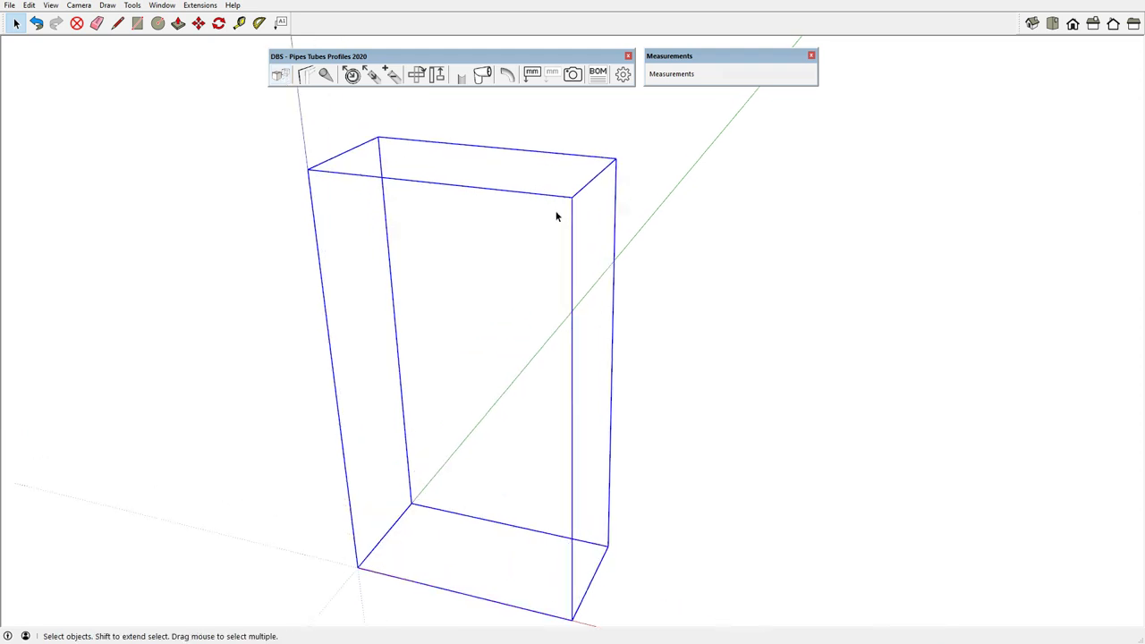
click(193, 258)
Erase the box's bottom edges, then box-select the remaining posts and top outline
click(96, 23)
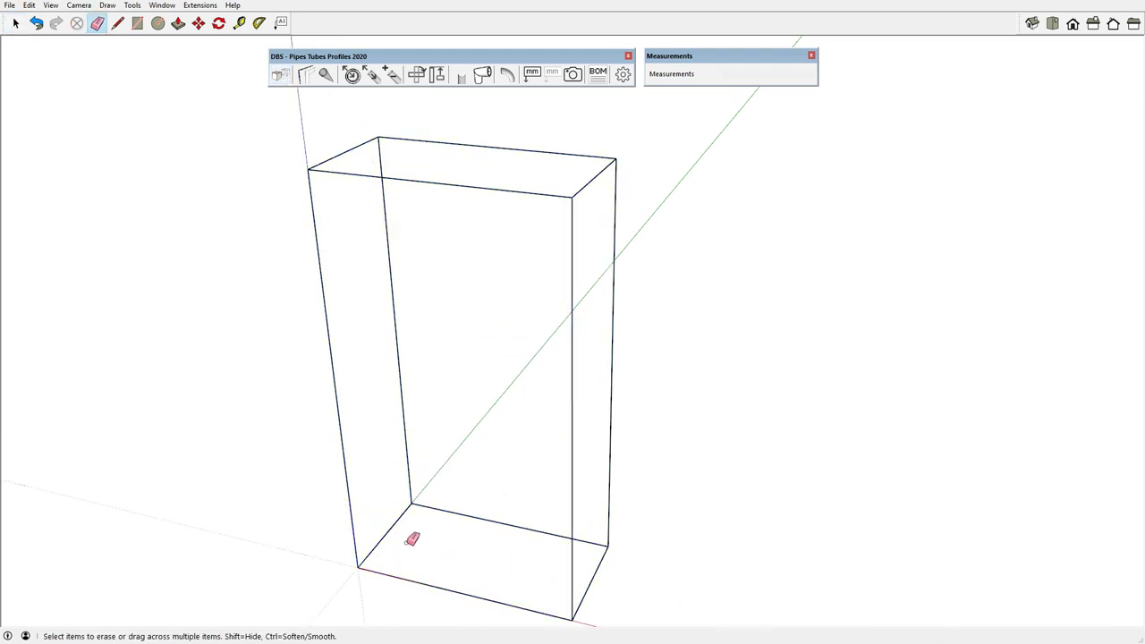
drag(484, 588, 547, 613)
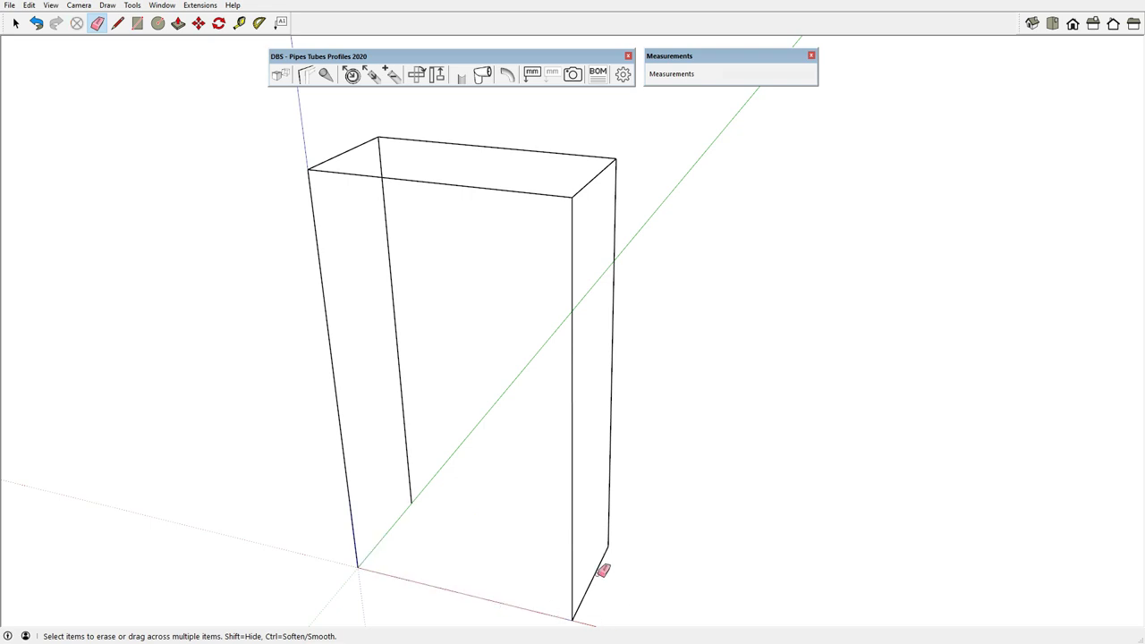
middle_drag(657, 580, 582, 592)
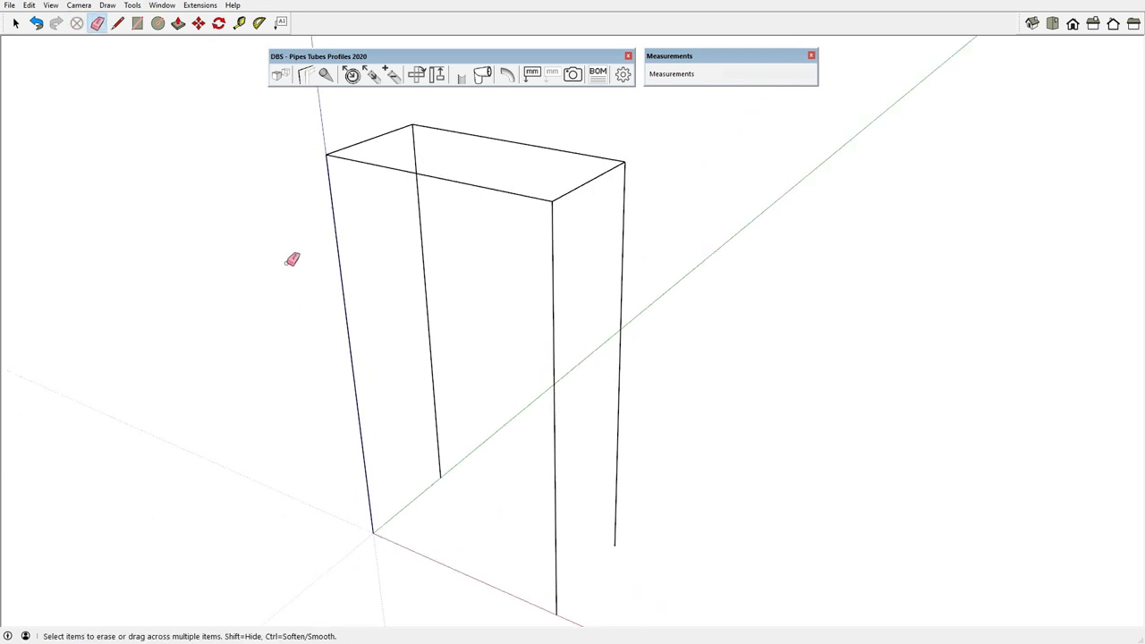
key(space)
drag(215, 111, 761, 626)
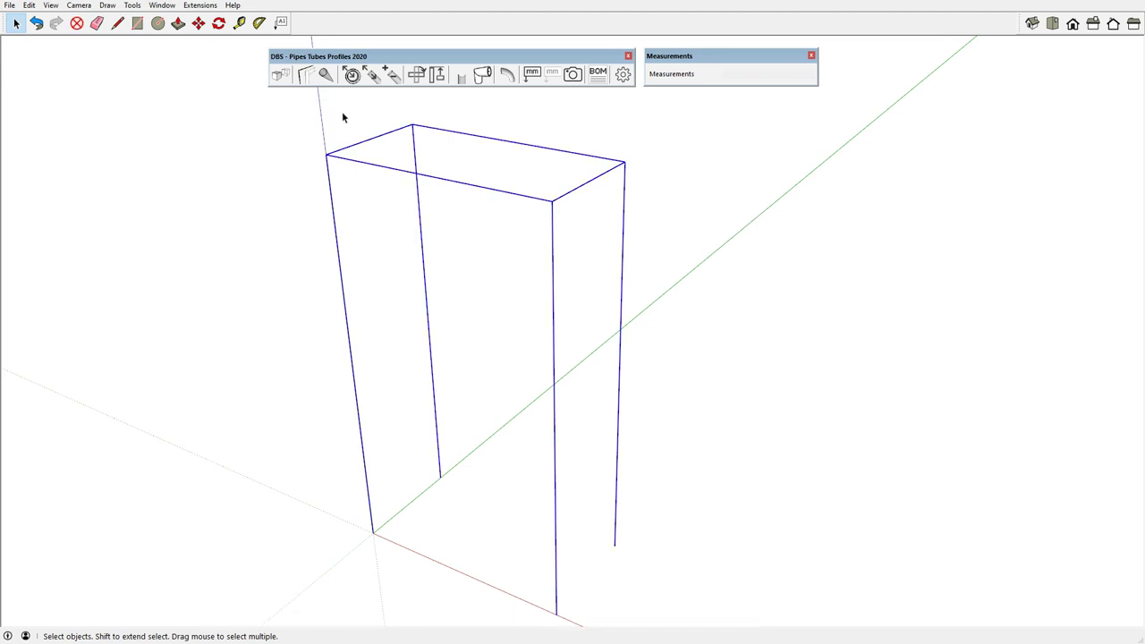
Draw 50×50×2 mm L-profiles along all selected edges with DBS Draw from edges
click(305, 75)
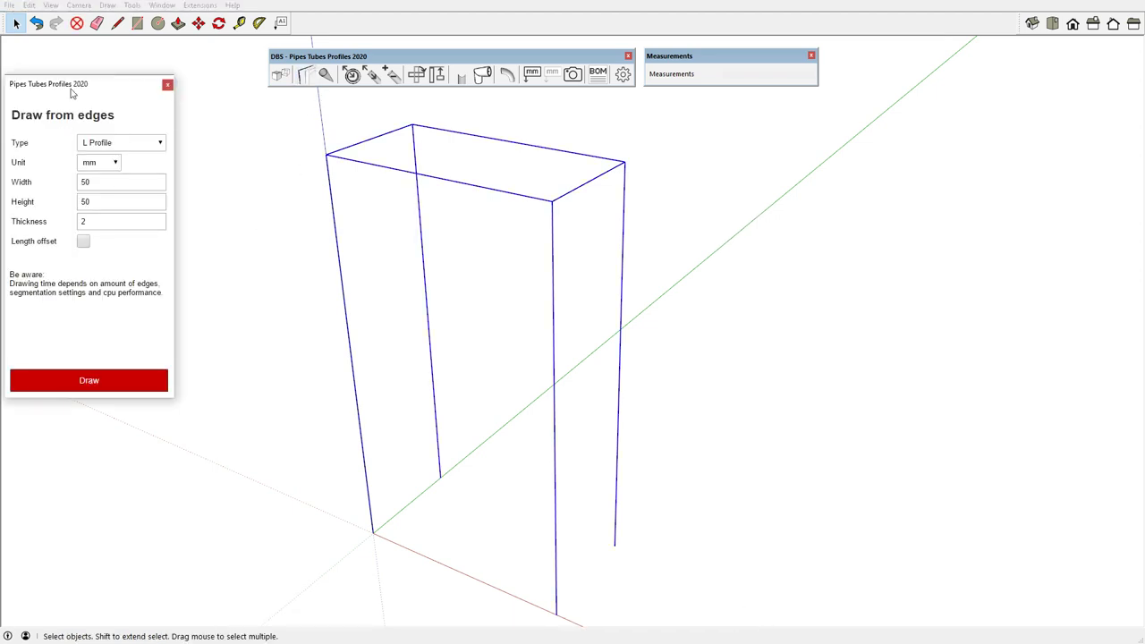
drag(70, 90, 96, 106)
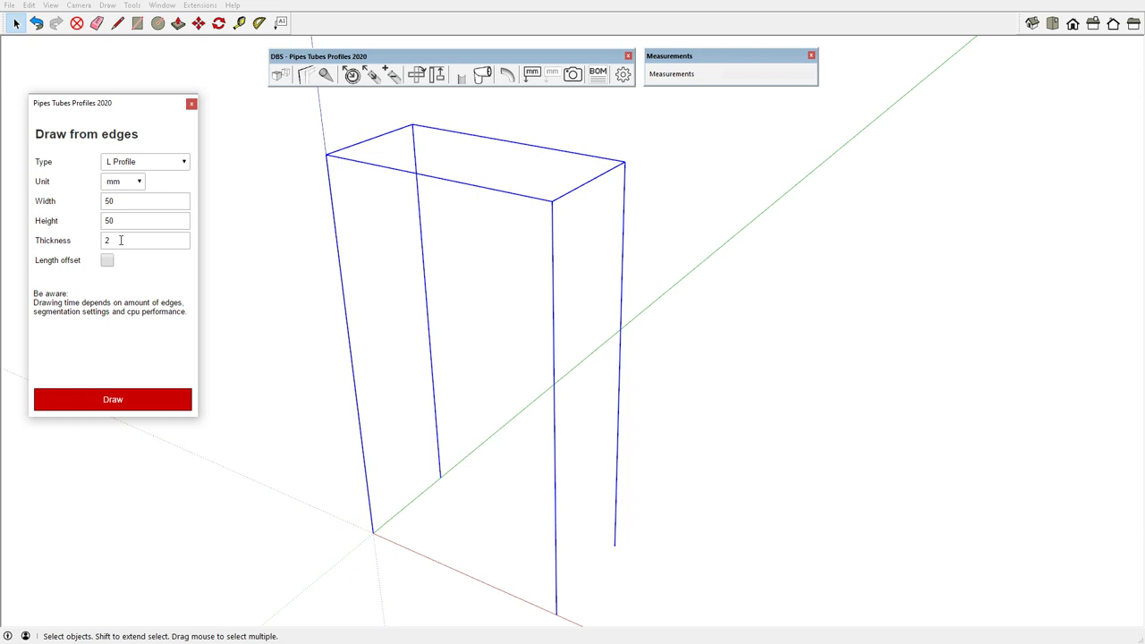
click(147, 405)
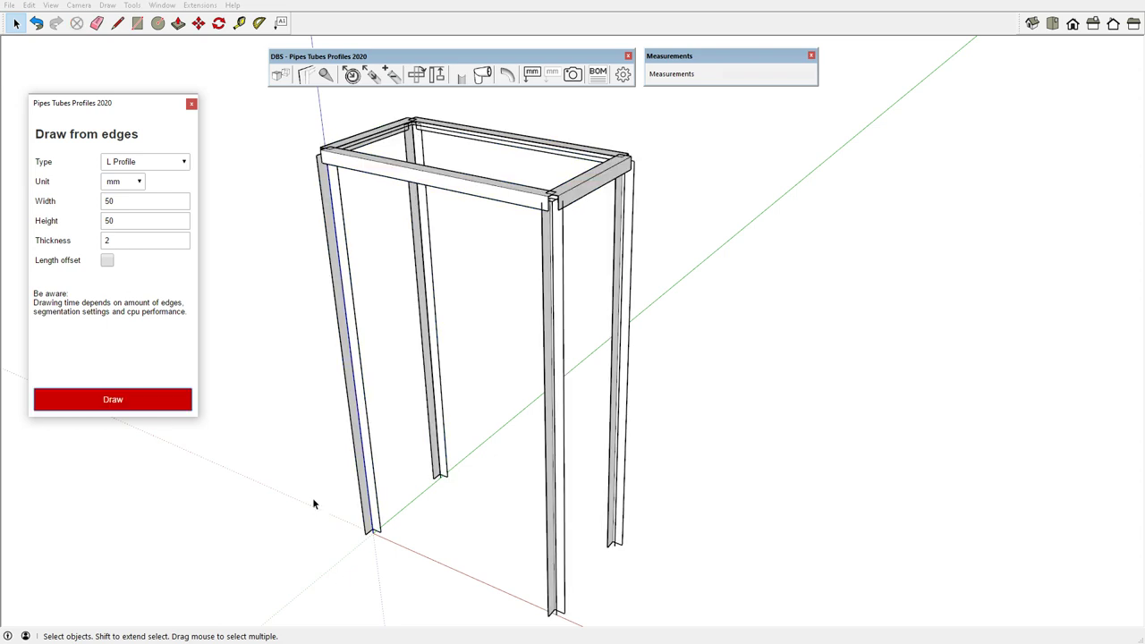
click(192, 104)
Select the front top beam of the new L-profile frame
scroll(560, 157, up, 3)
scroll(587, 252, down, 2)
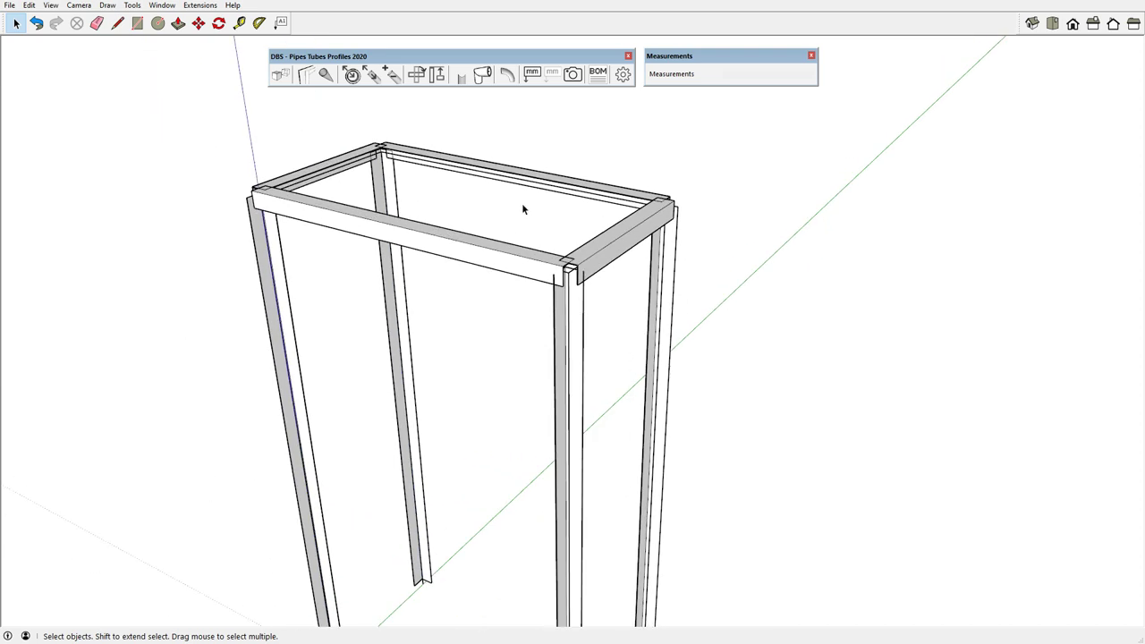
scroll(527, 214, up, 2)
click(536, 283)
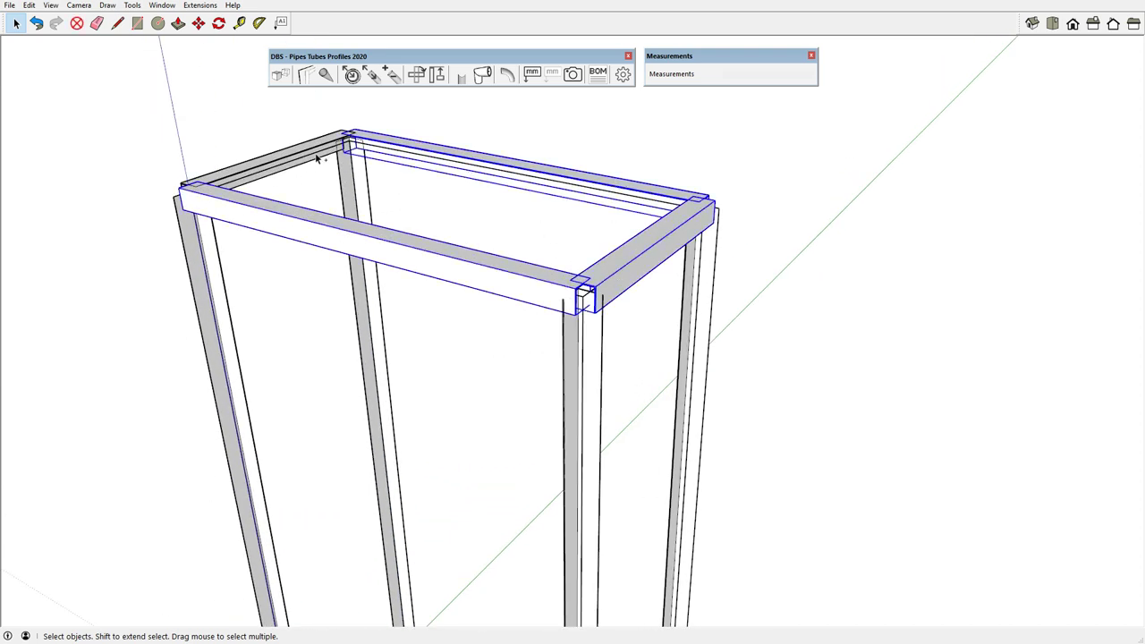
scroll(379, 455, down, 2)
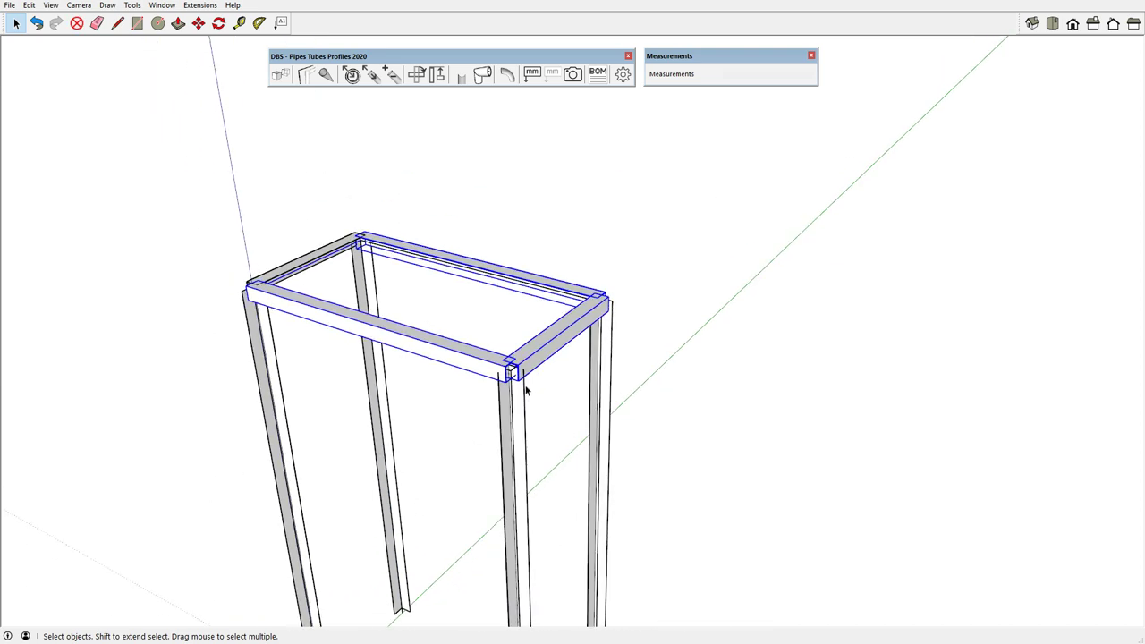
Start moving the top frame, then cancel the move and clear the selection
key(m)
click(535, 354)
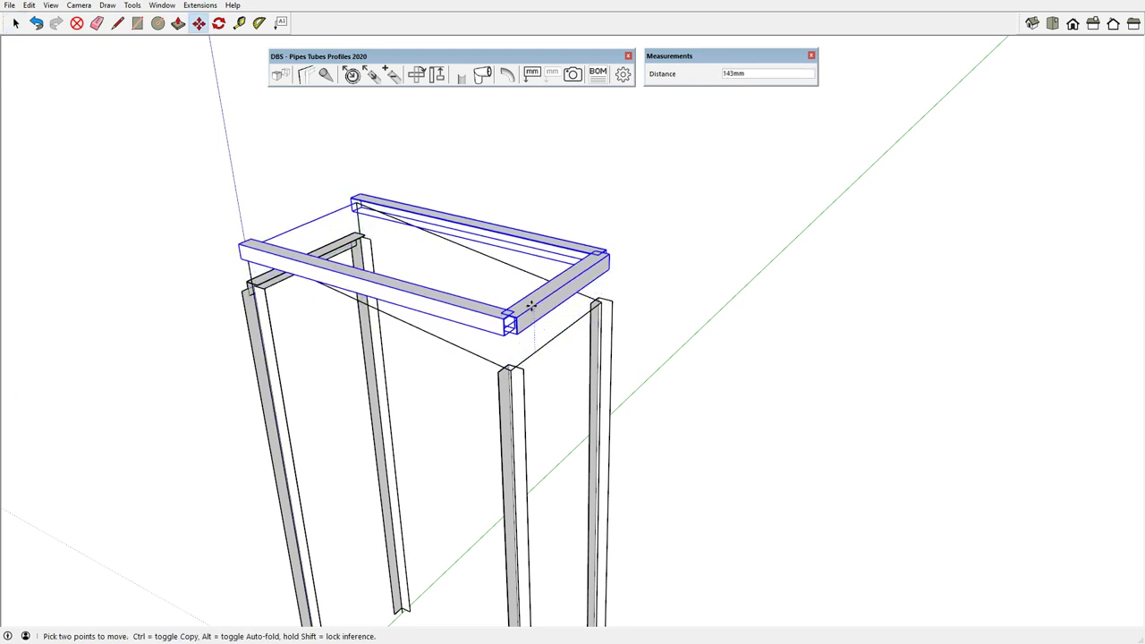
key(Escape)
key(space)
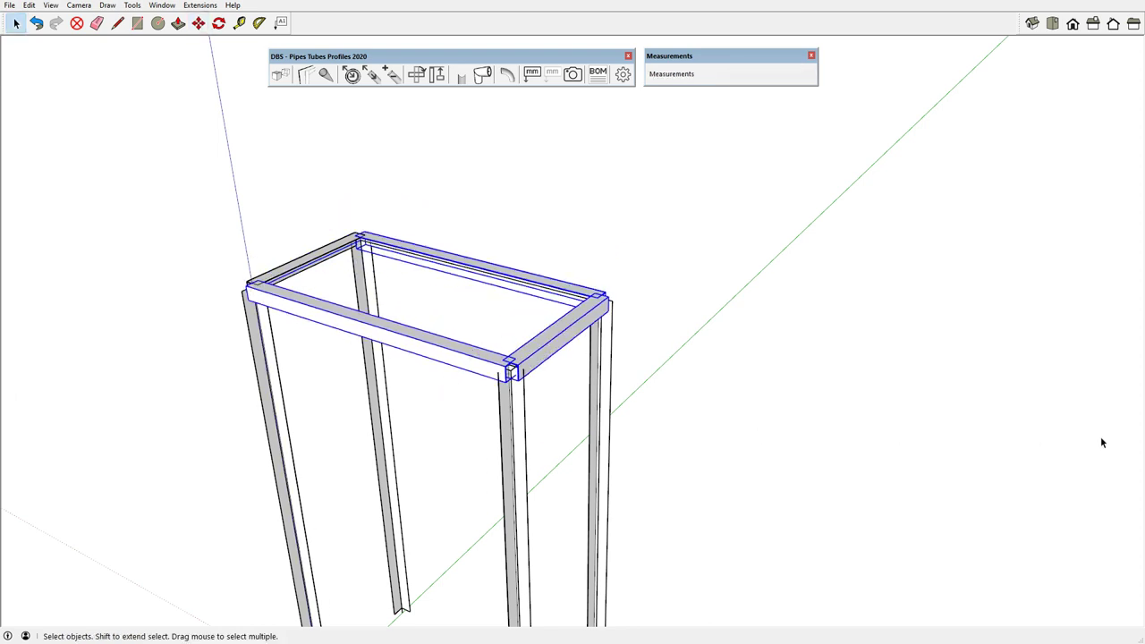
click(492, 377)
Select the front and back top rails and move them up above the posts
scroll(528, 375, up, 3)
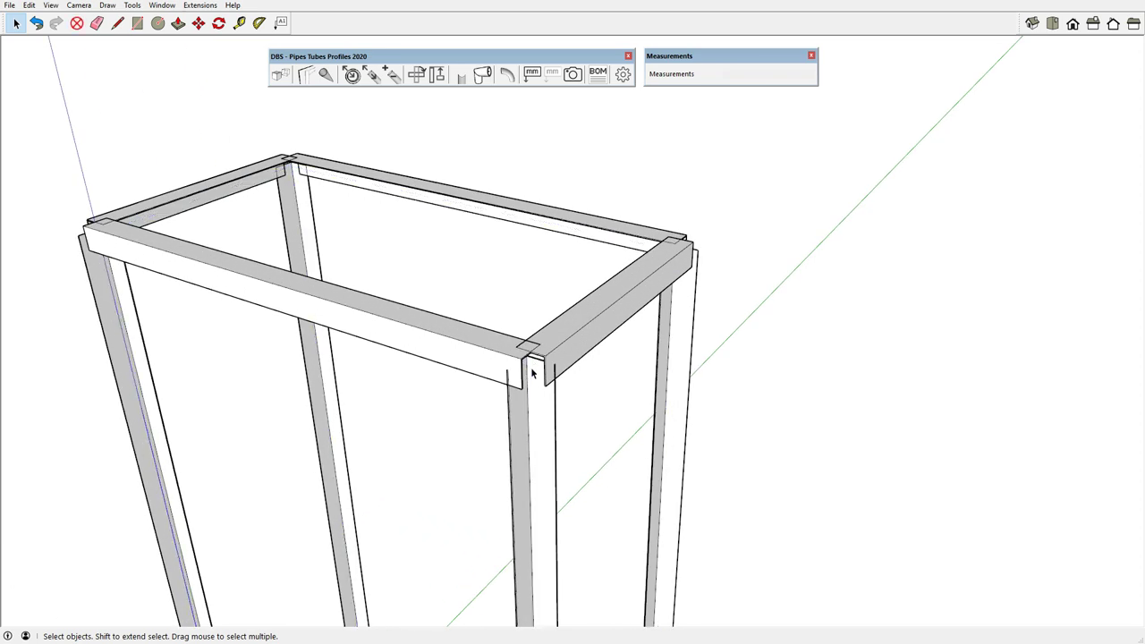
ctrl+click(465, 351)
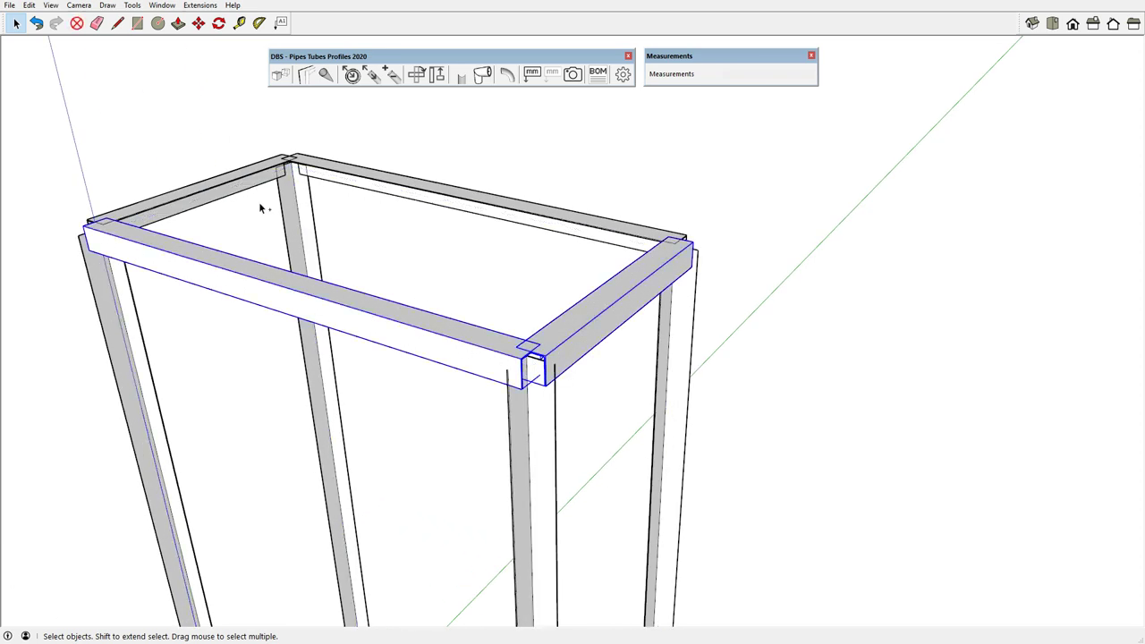
ctrl+click(345, 180)
key(m)
click(581, 356)
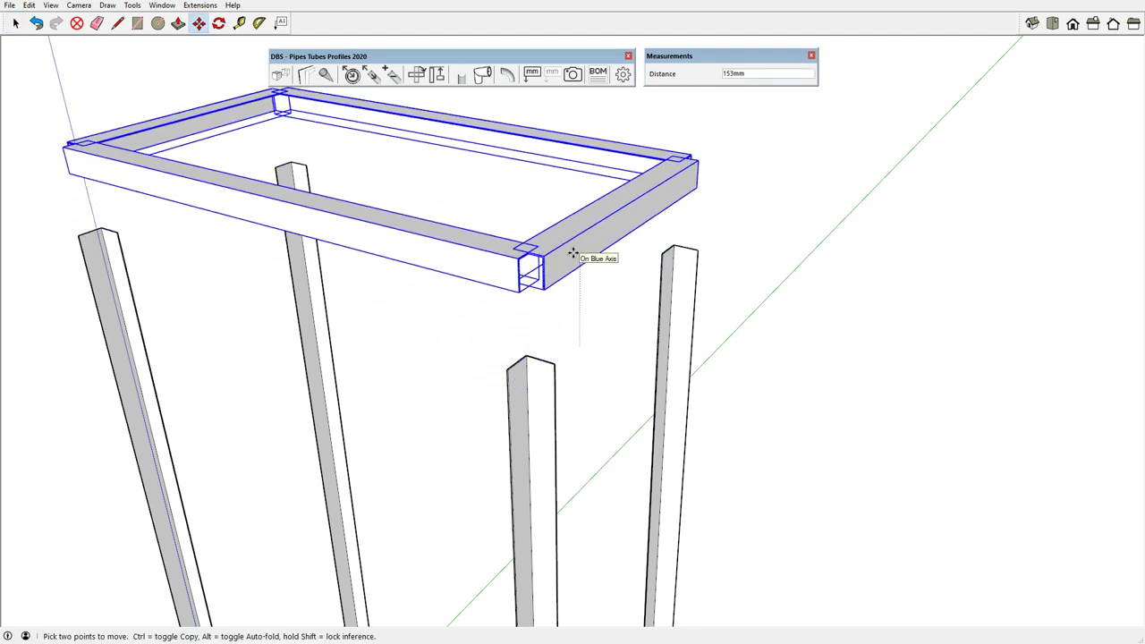
click(572, 253)
scroll(740, 431, down, 2)
Box-select the whole raised top frame and zoom in on the corner
key(space)
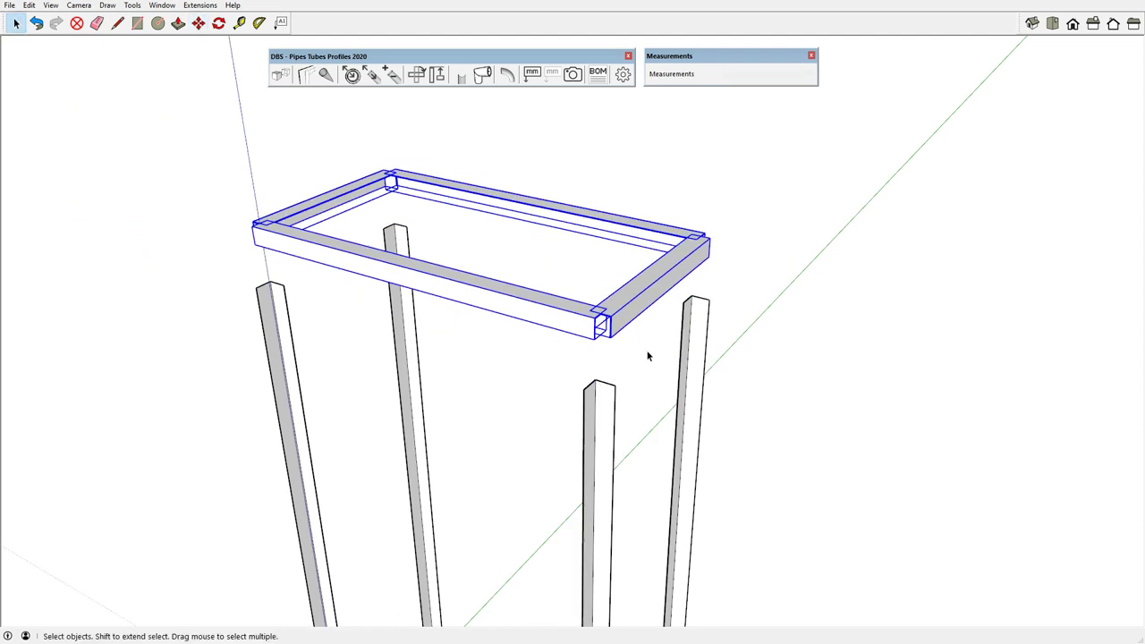
click(647, 352)
scroll(608, 322, up, 2)
scroll(616, 313, up, 2)
scroll(608, 375, down, 1)
mouse_move(605, 442)
middle_down()
mouse_move(588, 401)
mouse_move(564, 388)
mouse_move(570, 337)
middle_up()
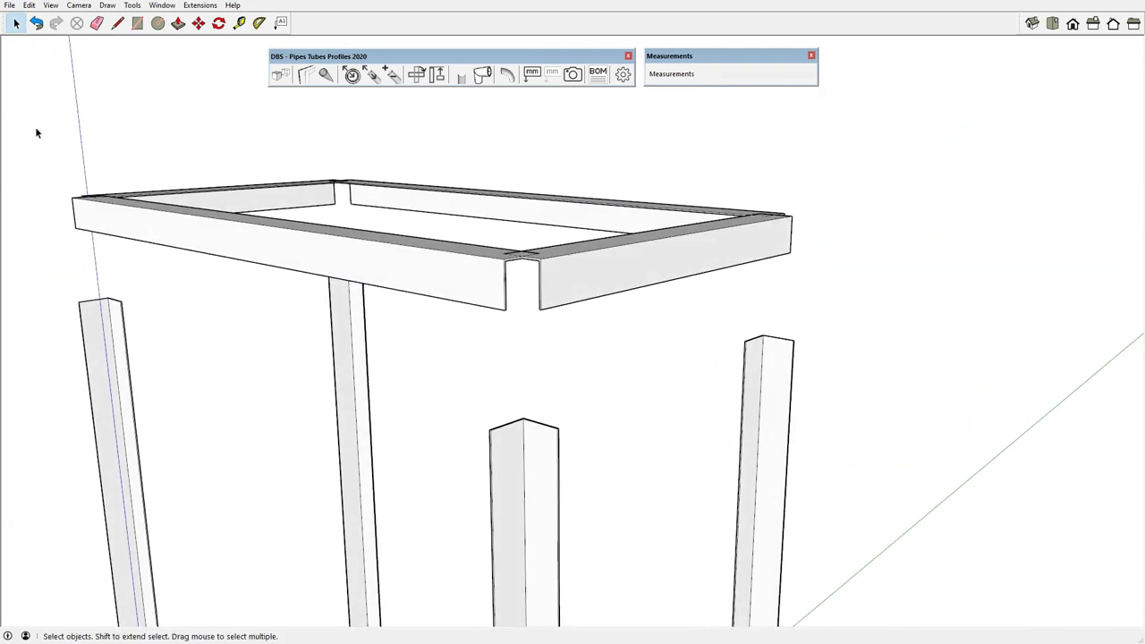
mouse_move(35, 132)
mouse_down()
mouse_move(843, 298)
mouse_move(852, 324)
mouse_up()
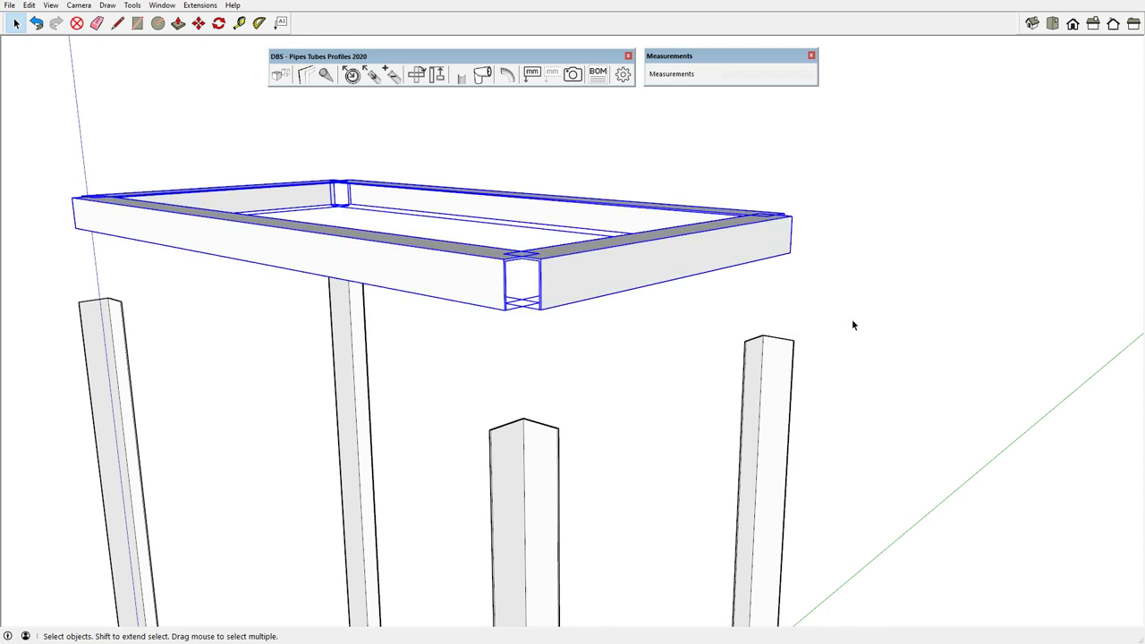
scroll(542, 259, up, 3)
scroll(573, 304, up, 4)
scroll(580, 326, up, 1)
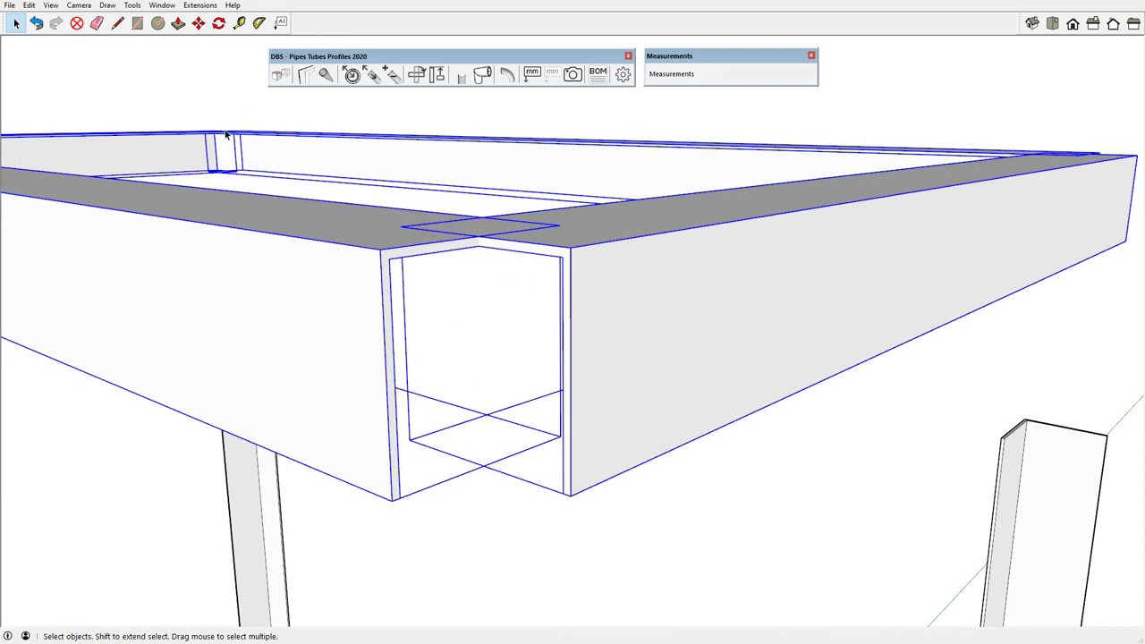
Redraw the selected top beams as 50×50 L-profile angles via DBS Edit pipe
click(352, 77)
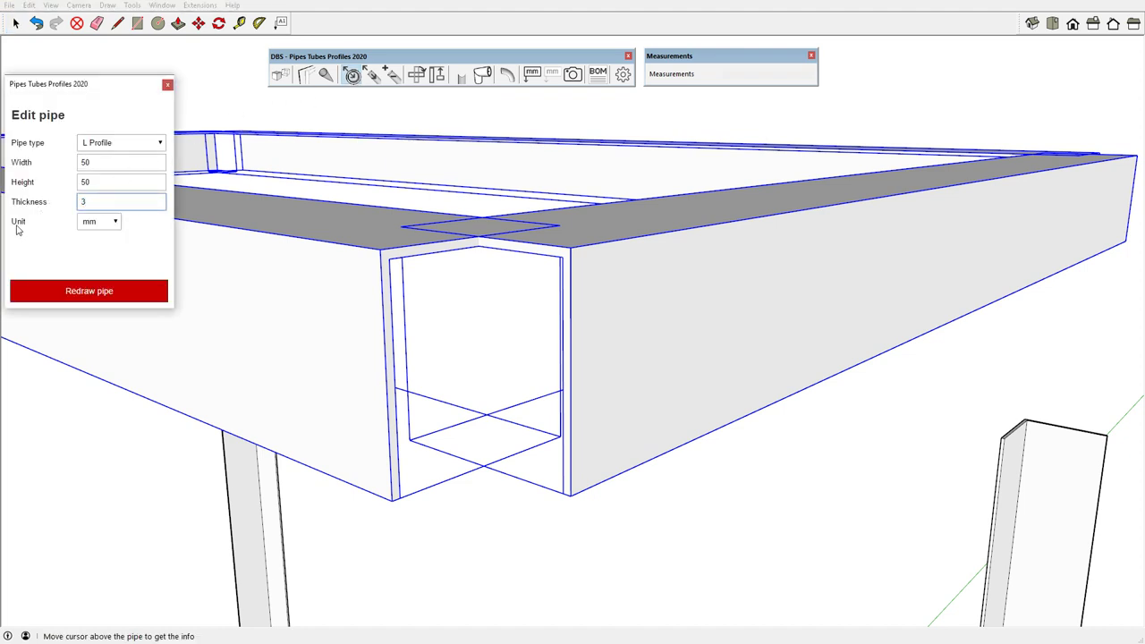
click(101, 290)
mouse_move(475, 332)
middle_down()
mouse_move(613, 378)
mouse_move(710, 350)
mouse_move(609, 397)
mouse_move(485, 386)
middle_up()
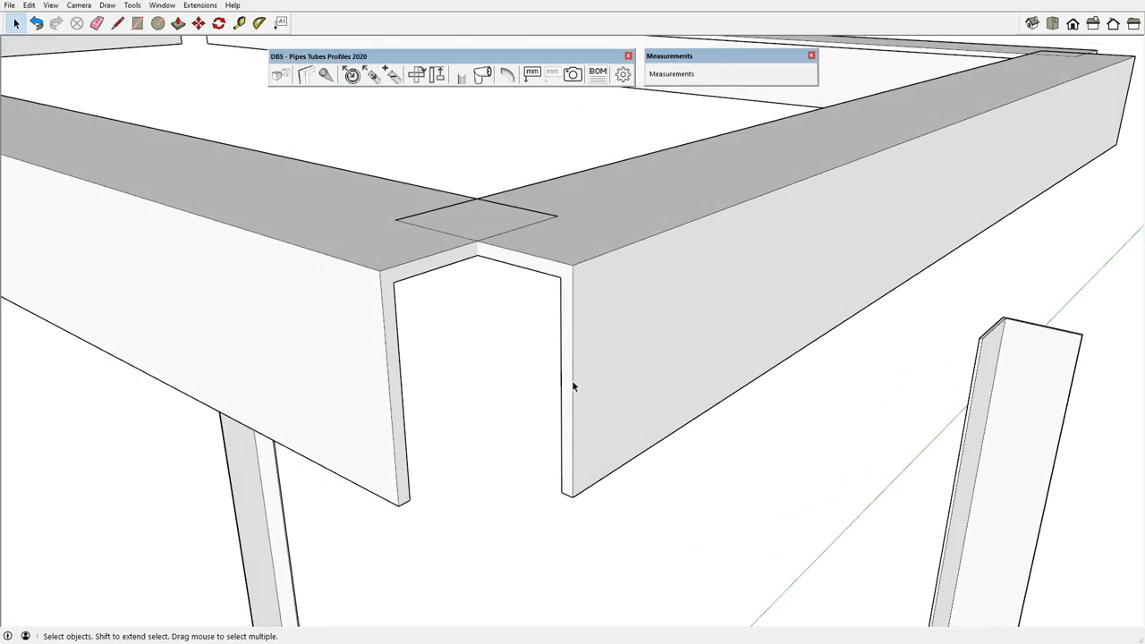
middle_drag(571, 380, 589, 348)
mouse_move(596, 486)
middle_down()
mouse_move(521, 396)
mouse_move(562, 352)
middle_up()
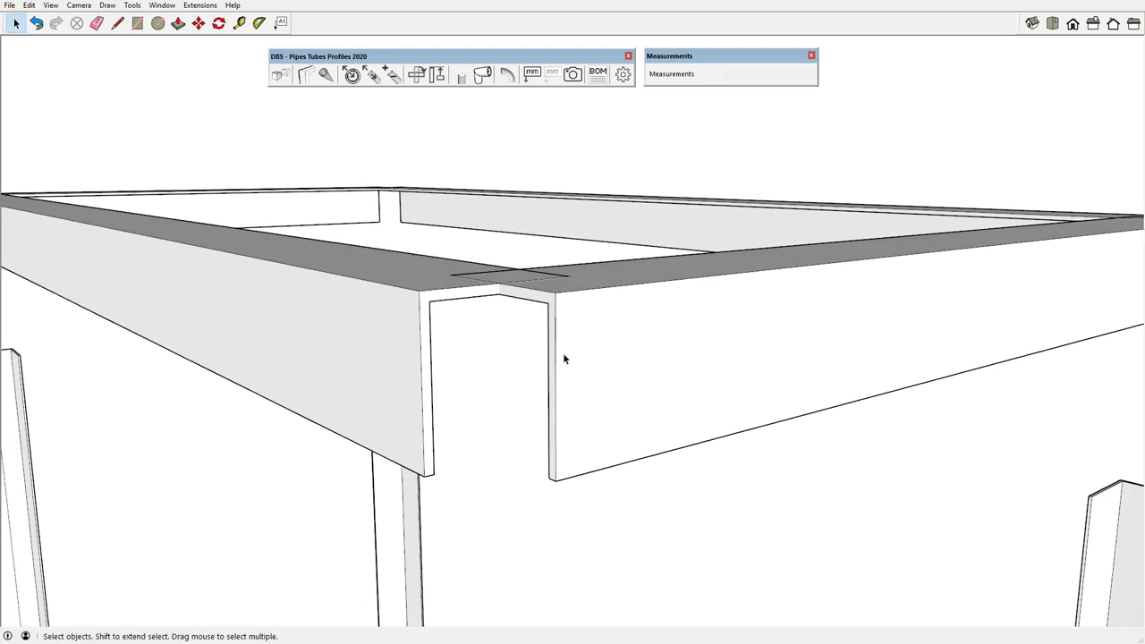
Redraw the remaining back tube beams as 50×50 L-profiles too
click(401, 298)
ctrl+click(326, 211)
ctrl+click(448, 210)
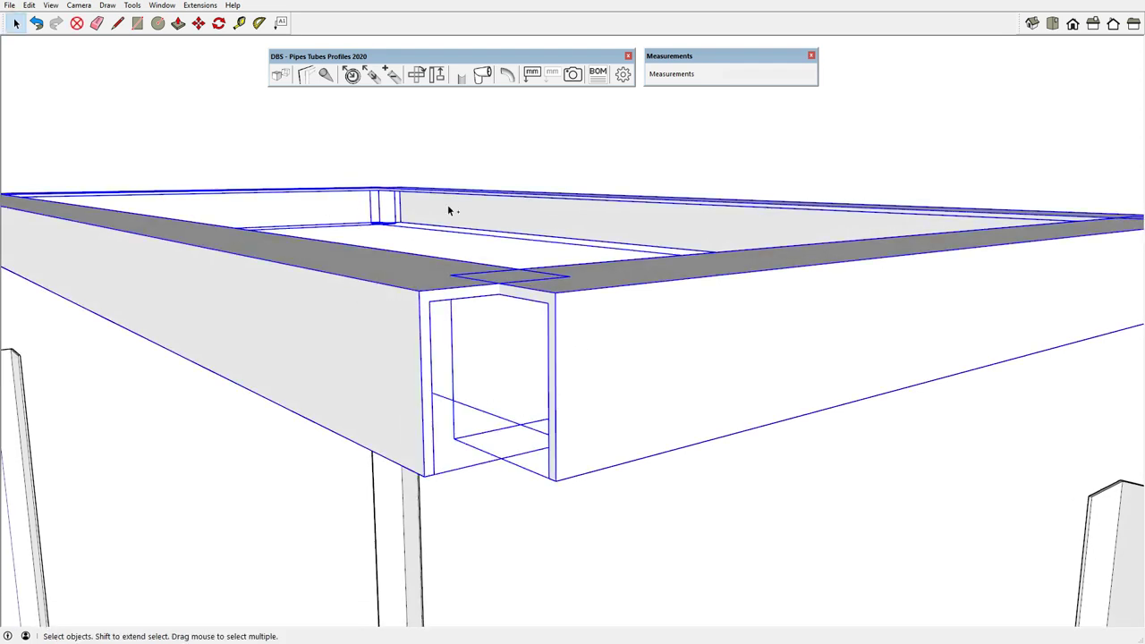
click(347, 82)
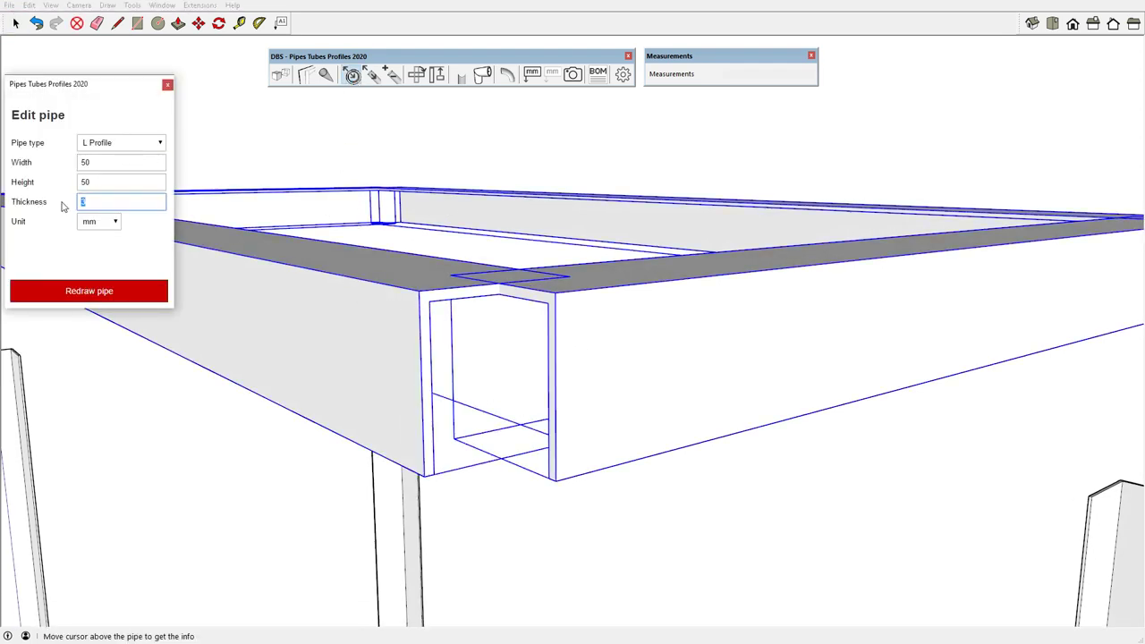
click(143, 296)
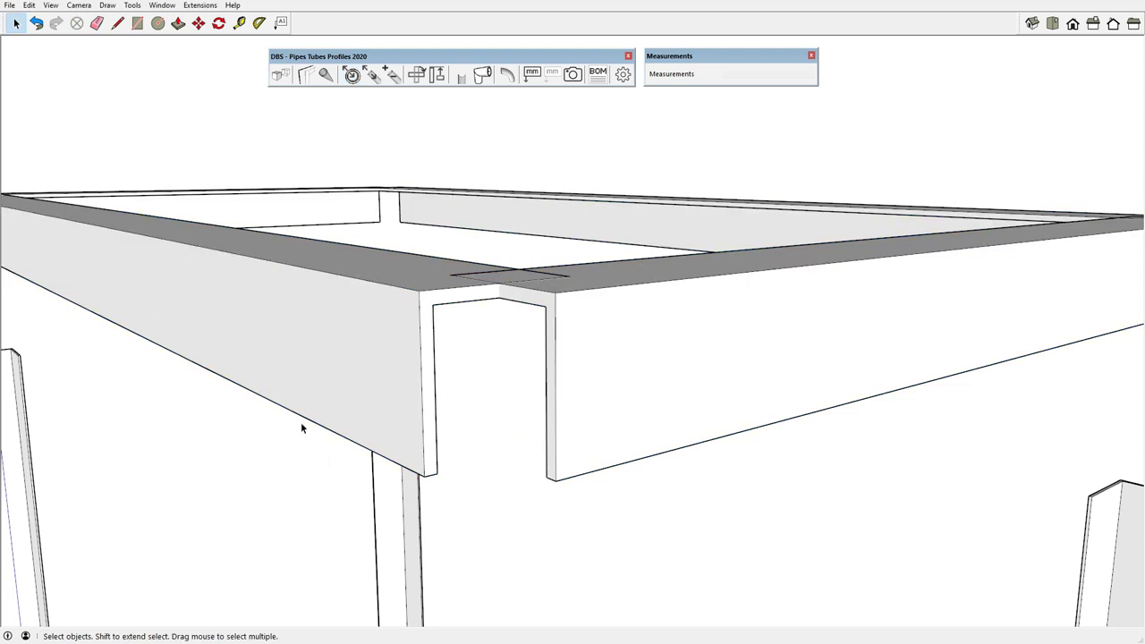
scroll(379, 527, down, 5)
middle_drag(536, 525, 651, 526)
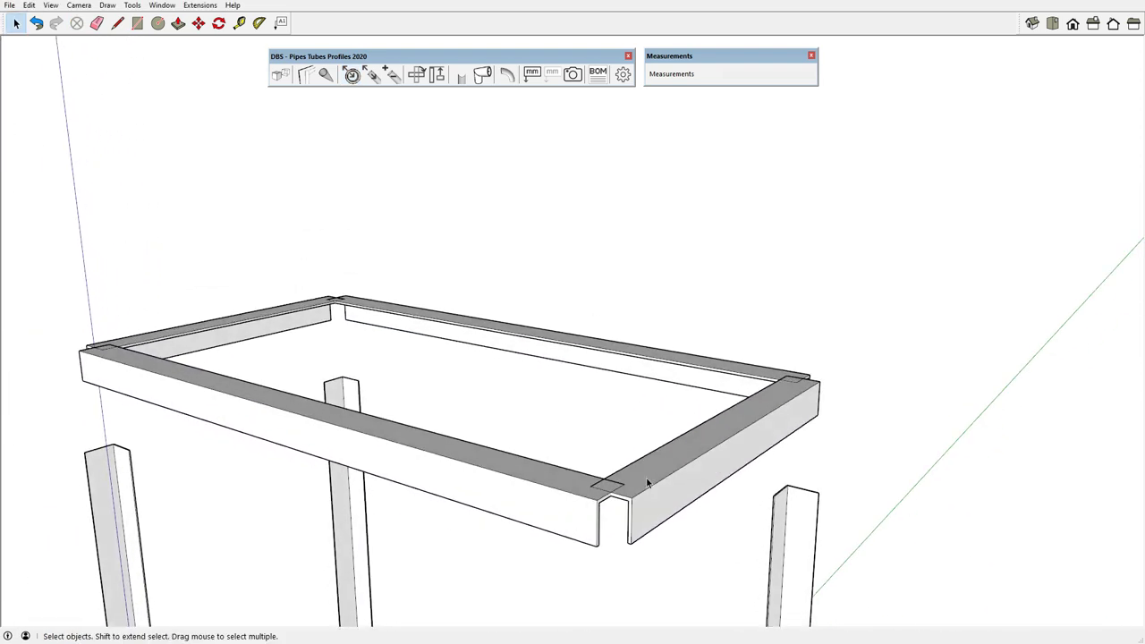
scroll(653, 528, up, 2)
middle_drag(602, 367, 646, 383)
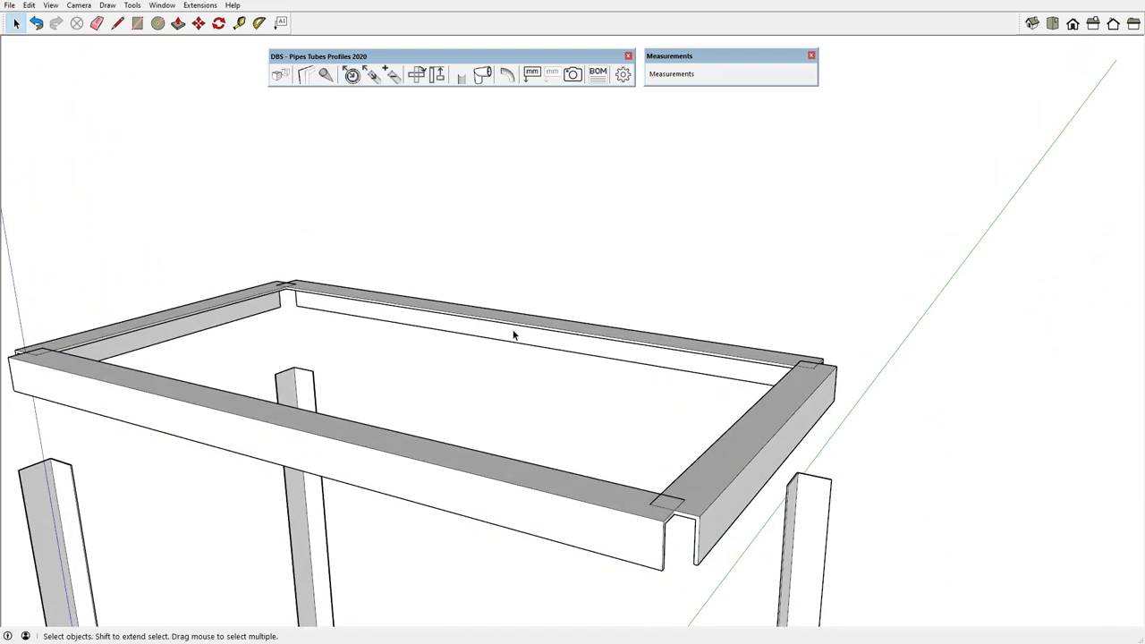
scroll(513, 332, down, 2)
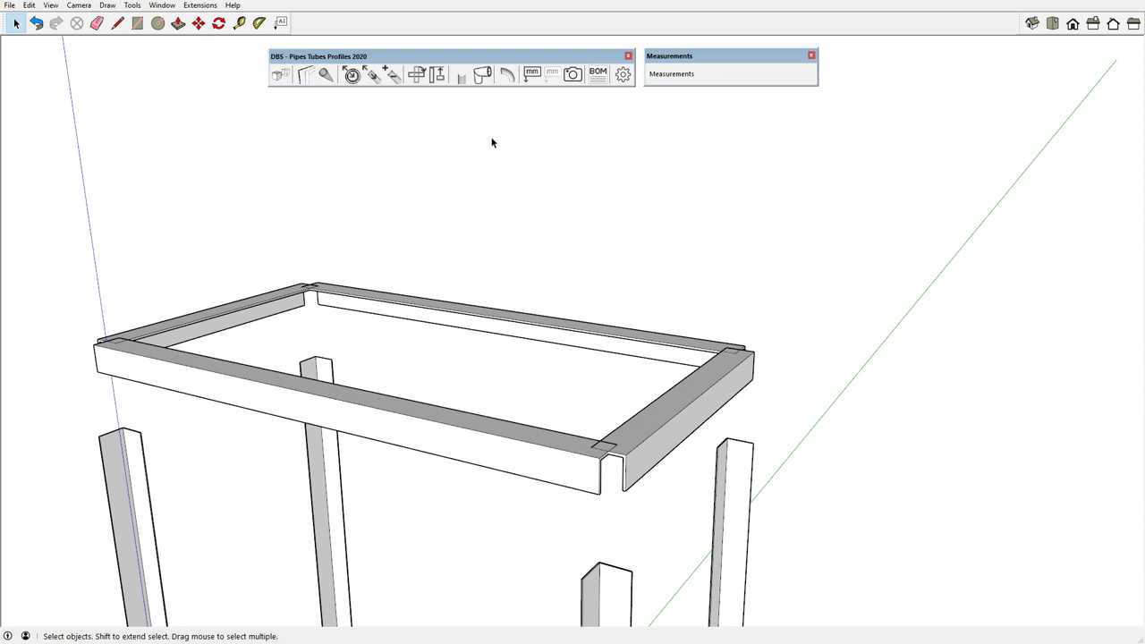
Miter the front-right corner of the top frame with the DBS miter joint tool
click(483, 79)
scroll(591, 465, up, 3)
scroll(575, 477, up, 2)
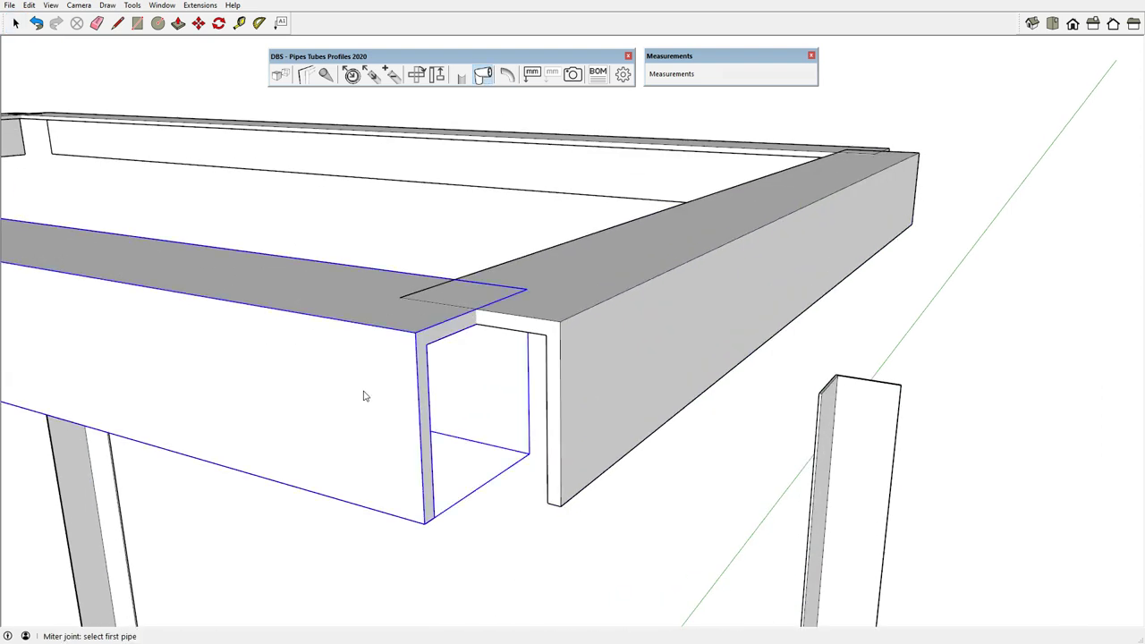
click(577, 391)
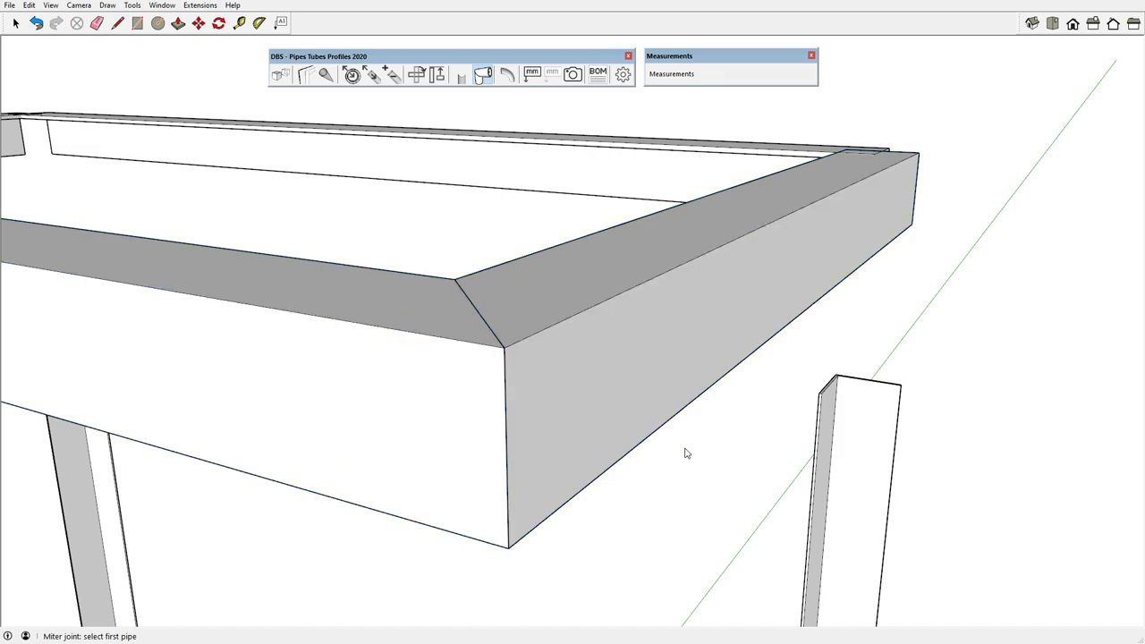
middle_drag(685, 451, 634, 509)
Miter the remaining frame corners, including the back-left one, then return to Select
click(543, 502)
mouse_move(542, 504)
middle_down()
mouse_move(606, 514)
mouse_move(699, 376)
mouse_move(485, 475)
mouse_move(334, 404)
mouse_move(627, 490)
mouse_move(475, 572)
middle_up()
scroll(475, 572, down, 4)
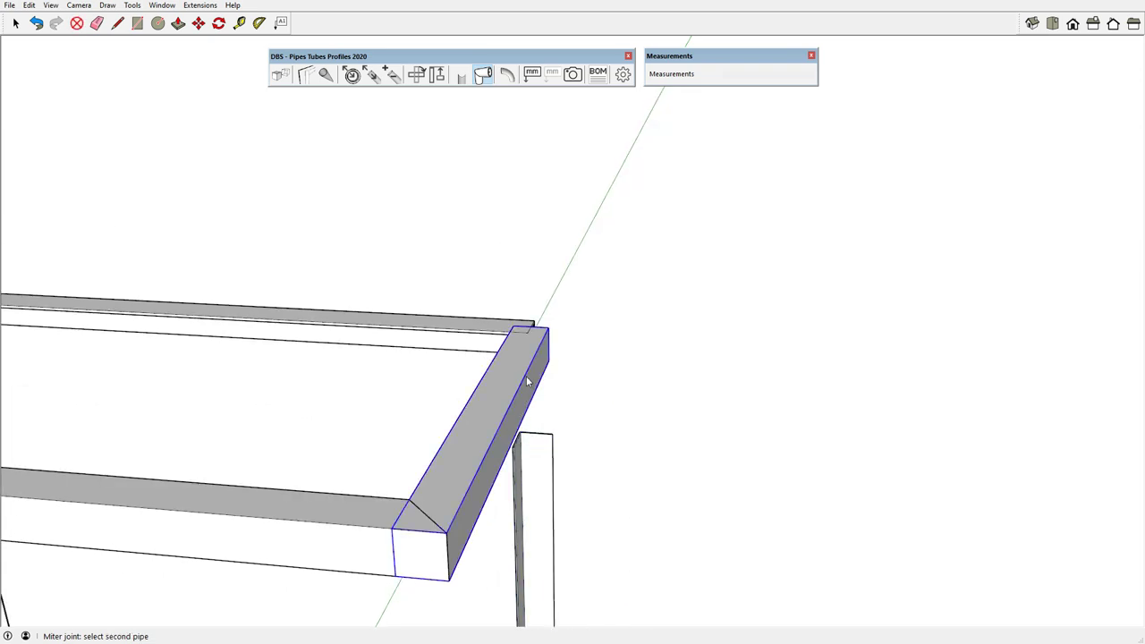
scroll(879, 314, down, 3)
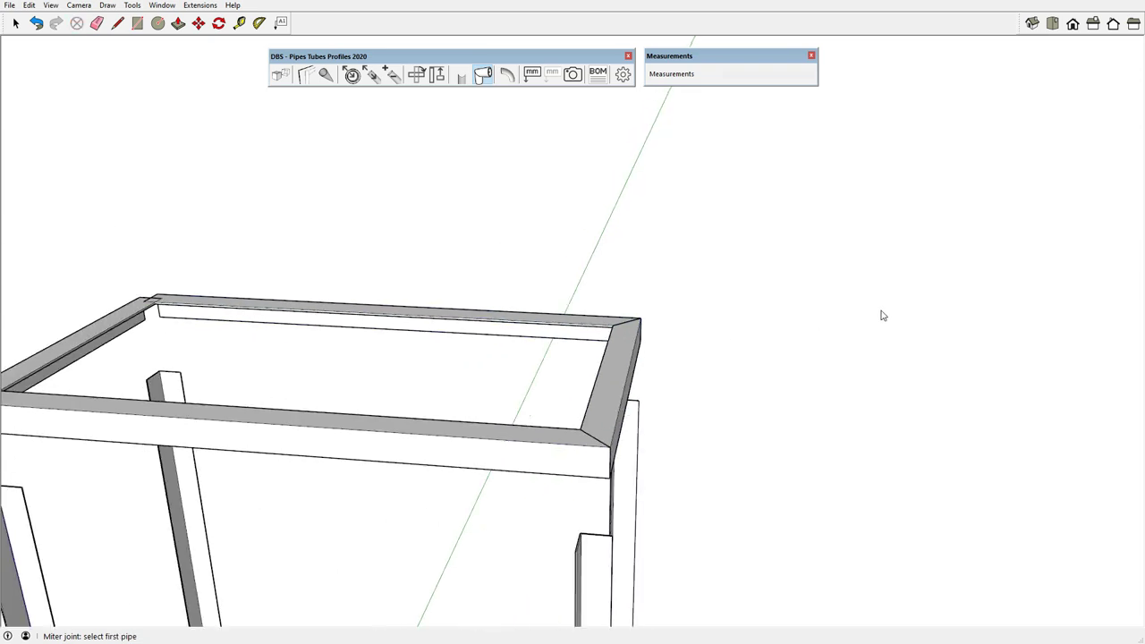
click(162, 315)
mouse_move(162, 315)
middle_down()
mouse_move(319, 319)
mouse_move(252, 347)
middle_up()
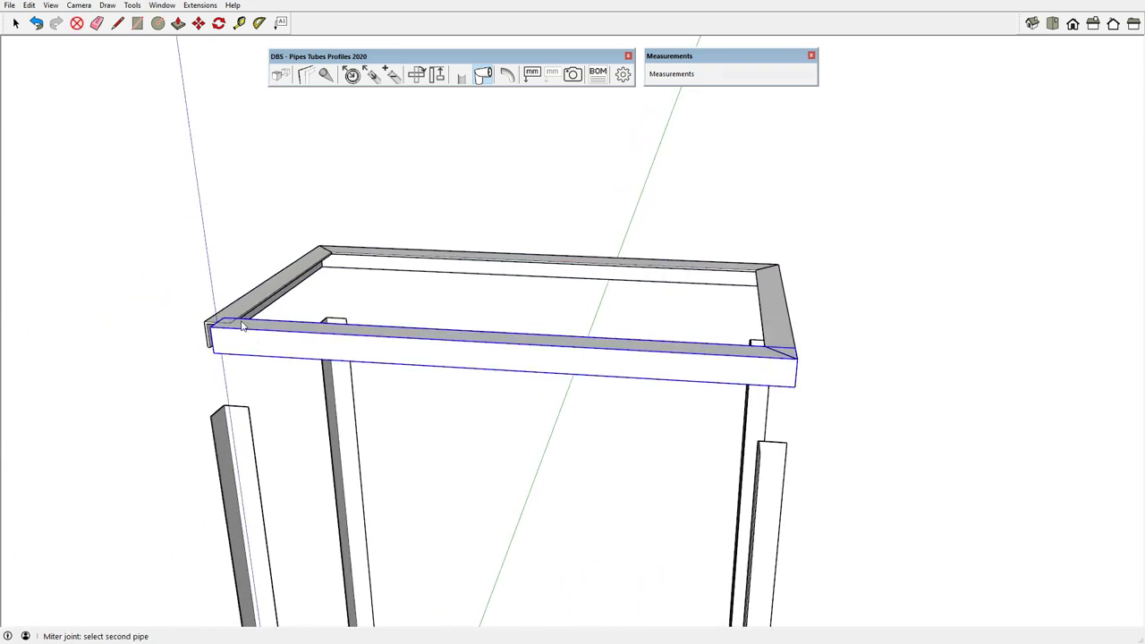
click(240, 313)
key(space)
mouse_move(124, 356)
middle_down()
mouse_move(629, 331)
mouse_move(551, 152)
mouse_move(426, 314)
mouse_move(312, 378)
mouse_move(567, 307)
mouse_move(616, 402)
mouse_move(549, 352)
mouse_move(536, 358)
middle_up()
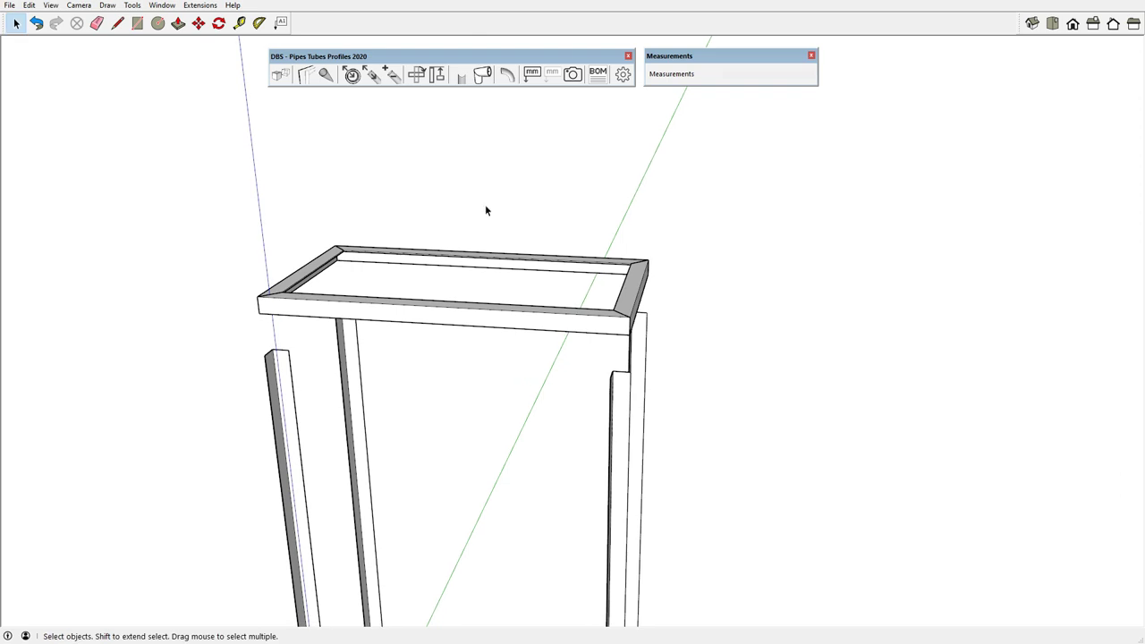
middle_drag(486, 209, 452, 153)
Rotate the left, front-right and back-right L-profile legs 90° with the DBS rotate tool
click(417, 75)
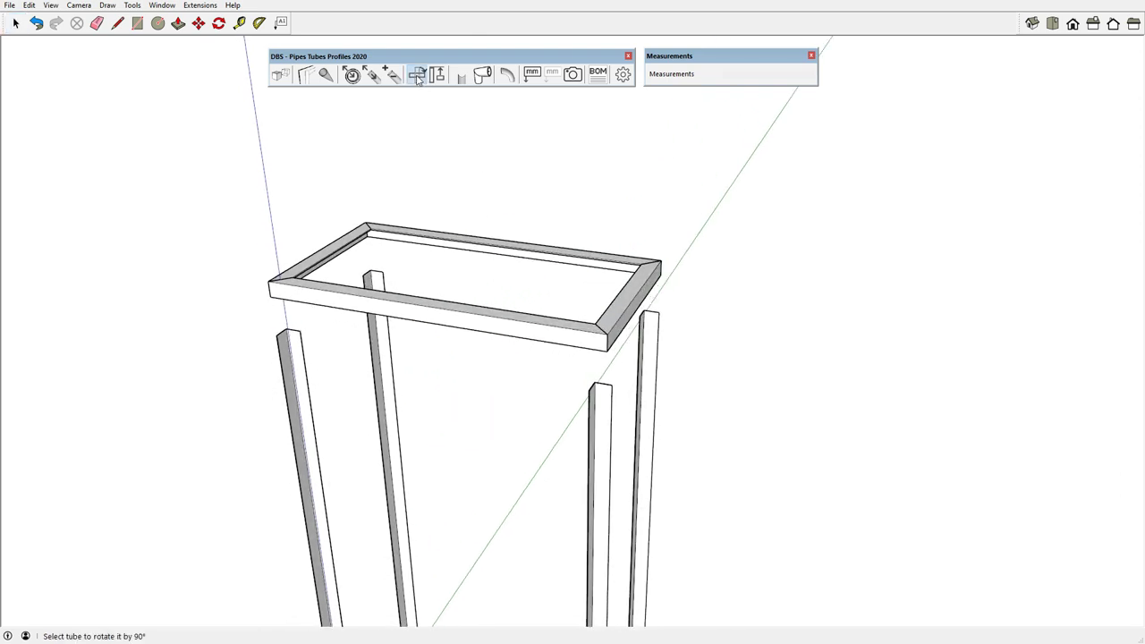
click(300, 373)
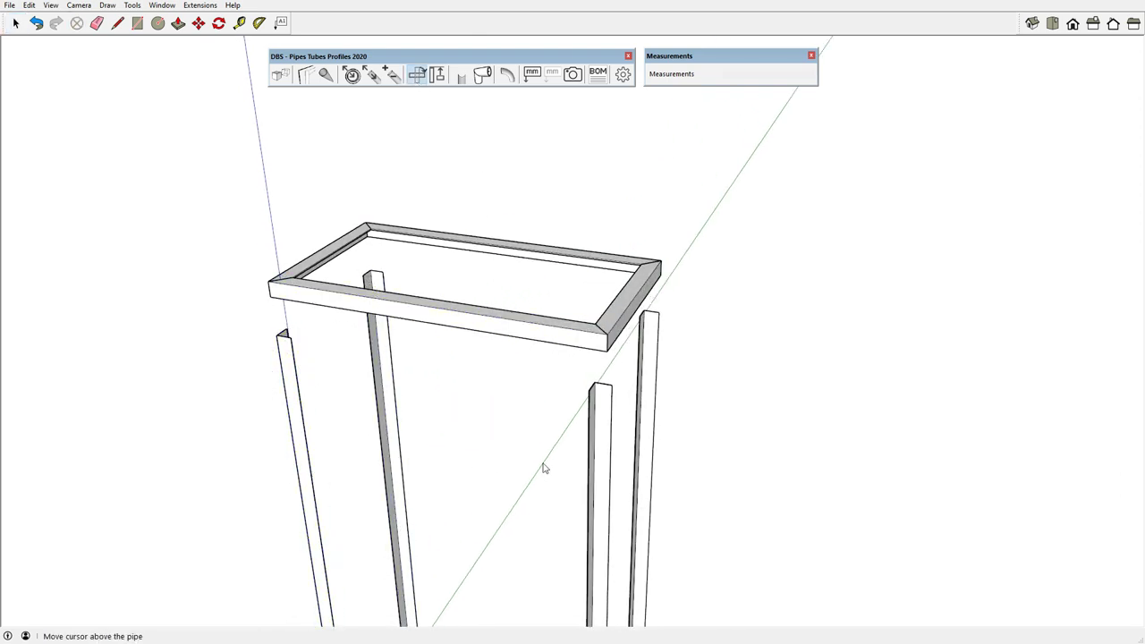
click(591, 465)
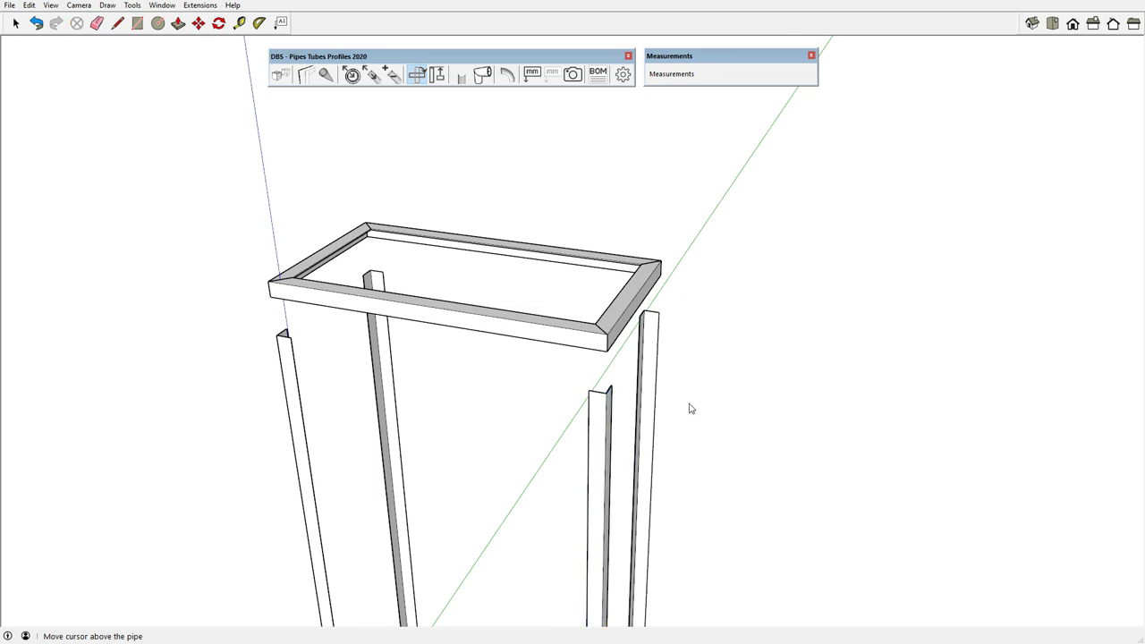
click(652, 369)
key(Right)
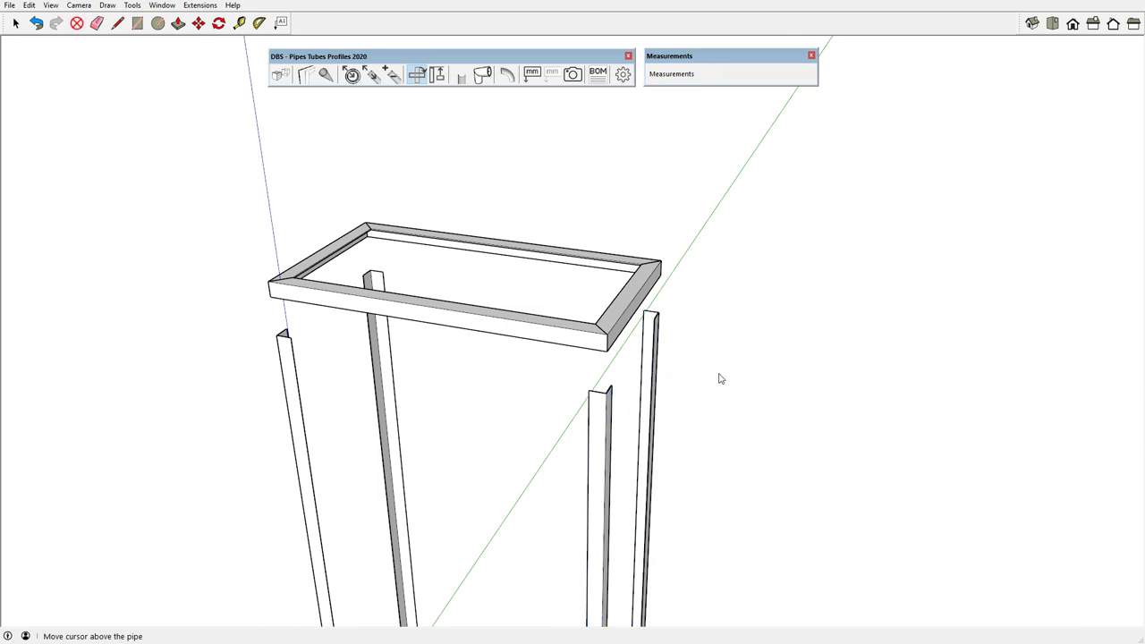
key(space)
scroll(581, 375, up, 3)
mouse_move(552, 391)
middle_down()
mouse_move(593, 437)
mouse_move(741, 294)
mouse_move(578, 432)
mouse_move(480, 459)
middle_up()
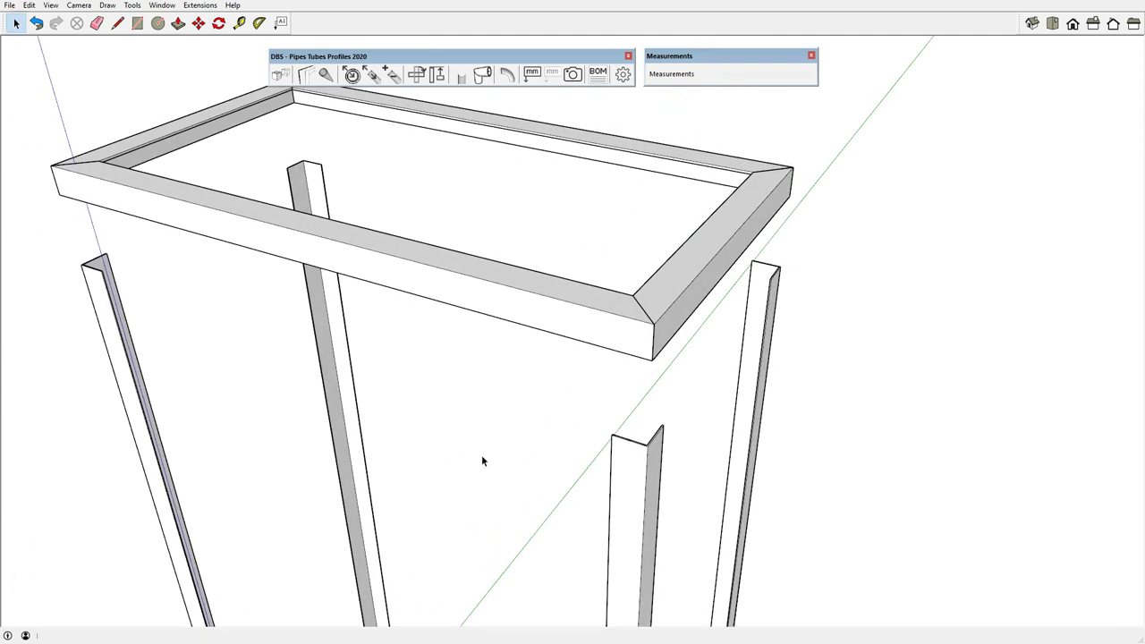
Select all four frame beams and move the frame down until its front-right corner rests on the leg top
click(585, 312)
shift+click(206, 100)
shift+click(465, 134)
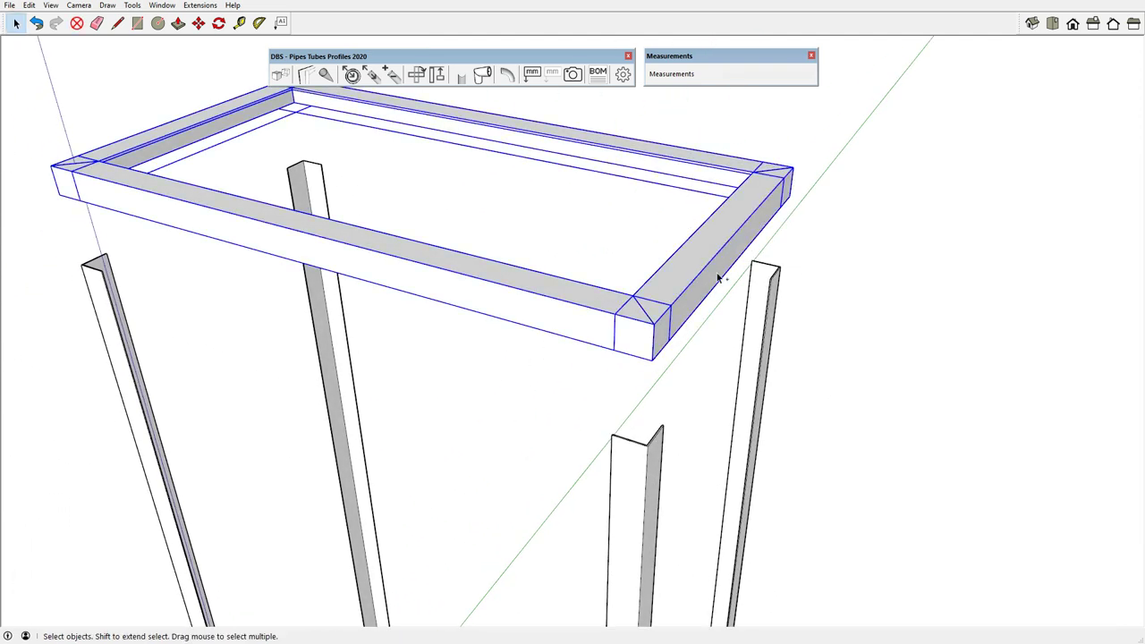
scroll(676, 334, up, 2)
key(m)
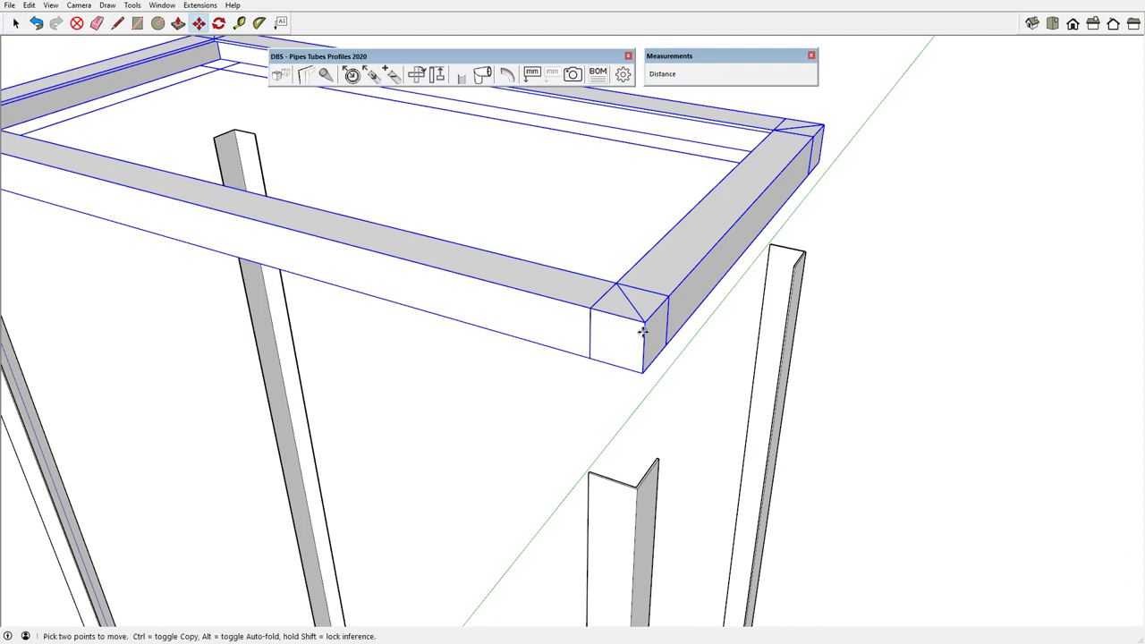
click(644, 320)
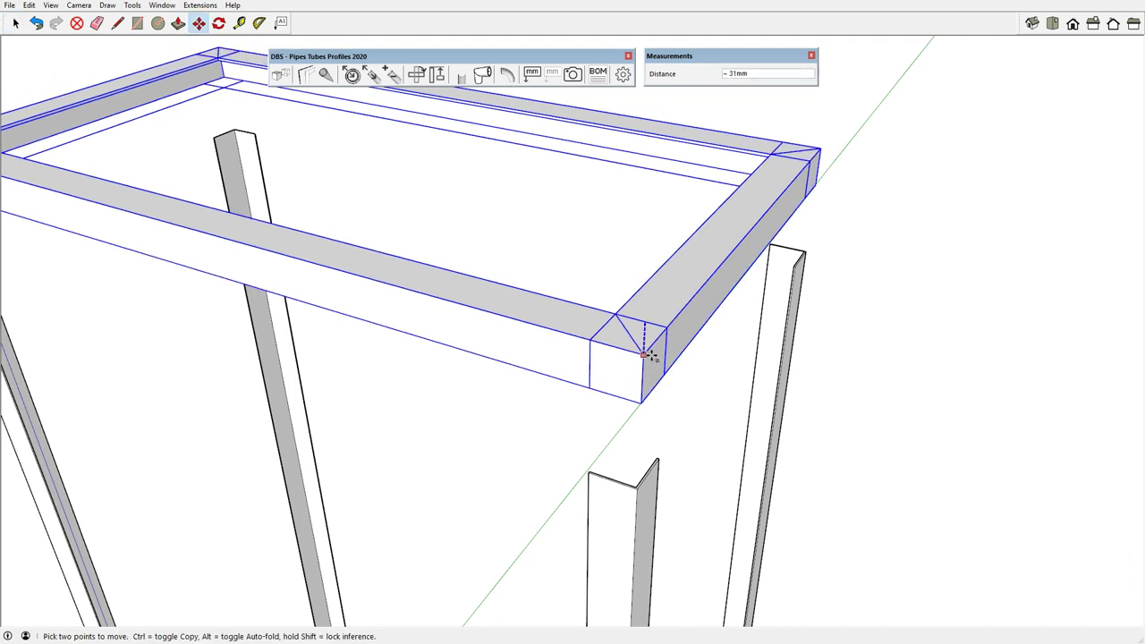
click(636, 487)
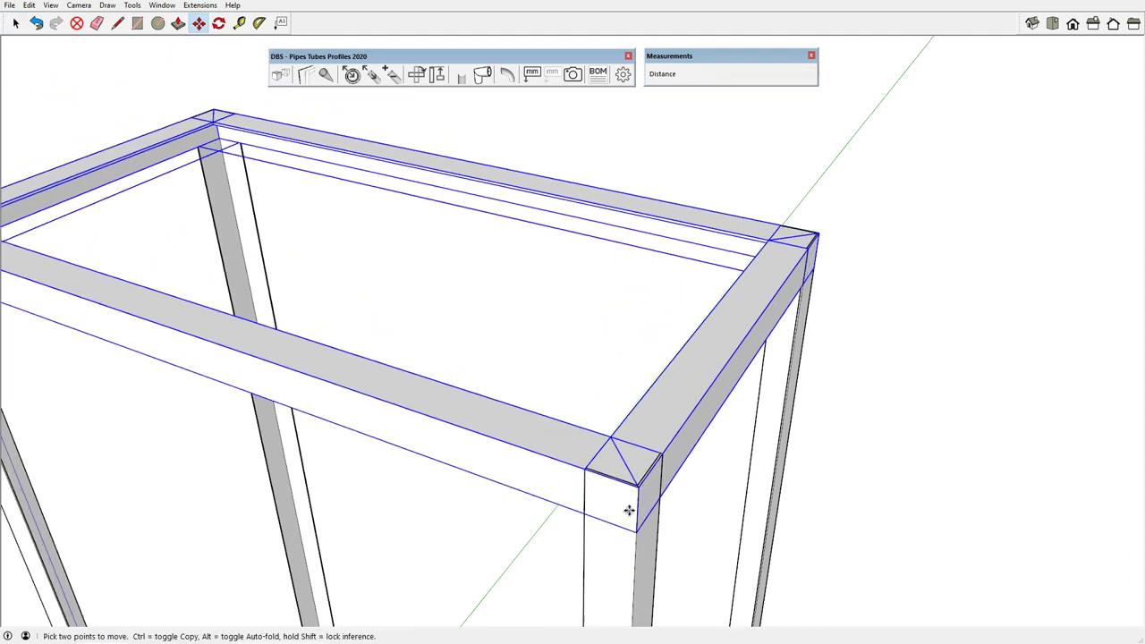
key(space)
click(898, 449)
scroll(638, 447, up, 3)
scroll(638, 447, up, 2)
Move the first corner post so it sits flush under the mitred frame corner
middle_drag(638, 454, 659, 450)
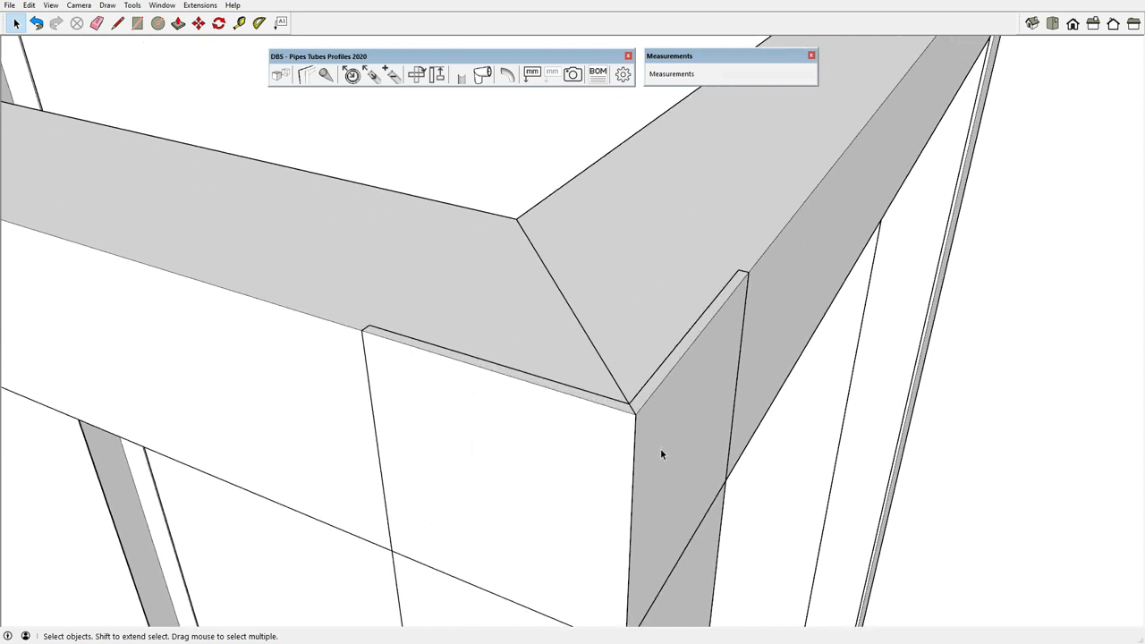
click(653, 447)
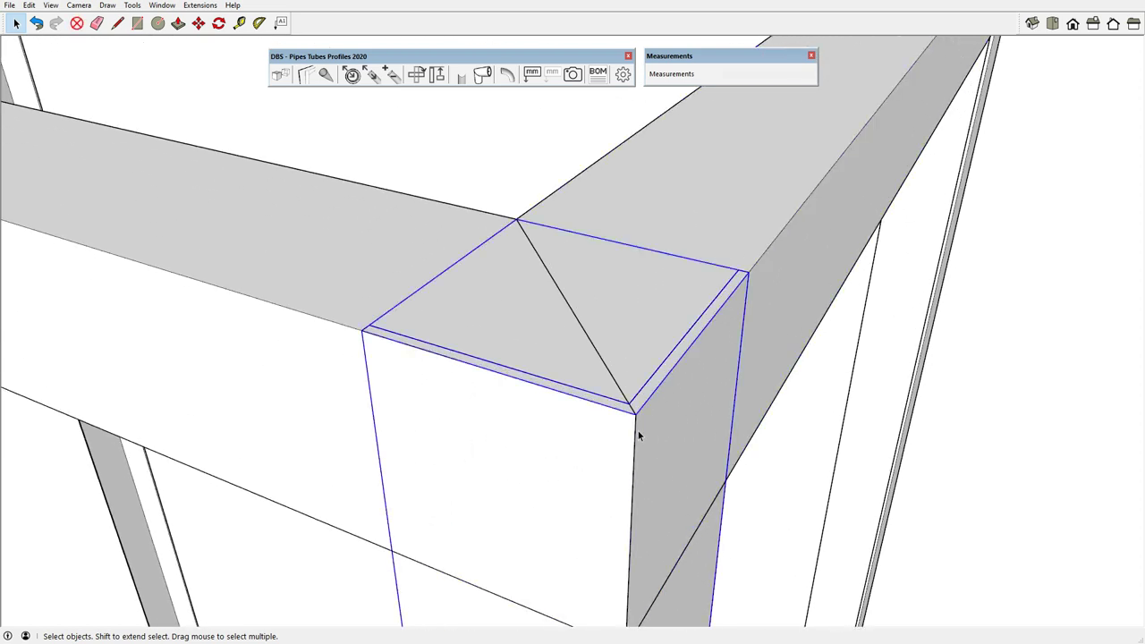
click(199, 22)
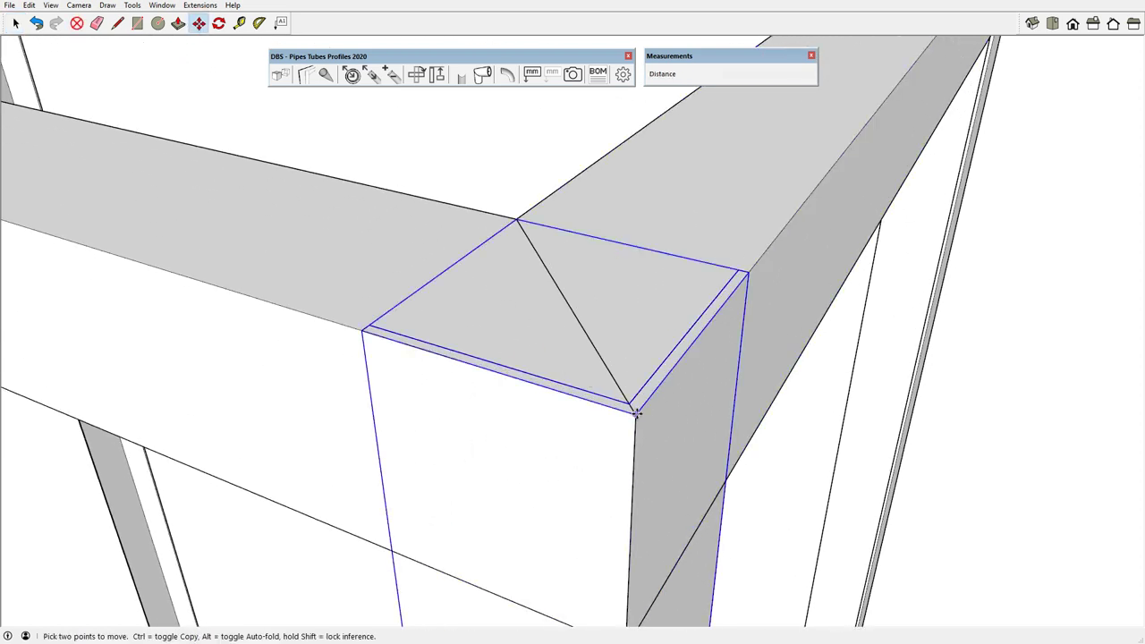
click(632, 411)
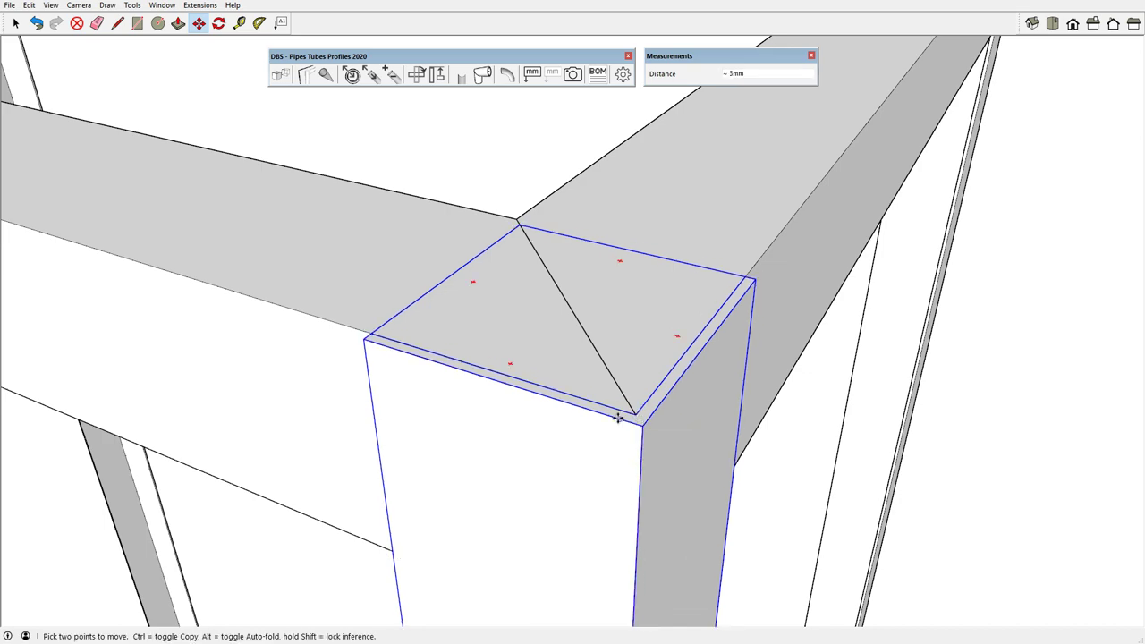
key(space)
scroll(403, 503, down, 3)
click(976, 390)
Shift the next corner post about 3 mm, snapping its top corner to the frame
middle_drag(977, 389, 282, 472)
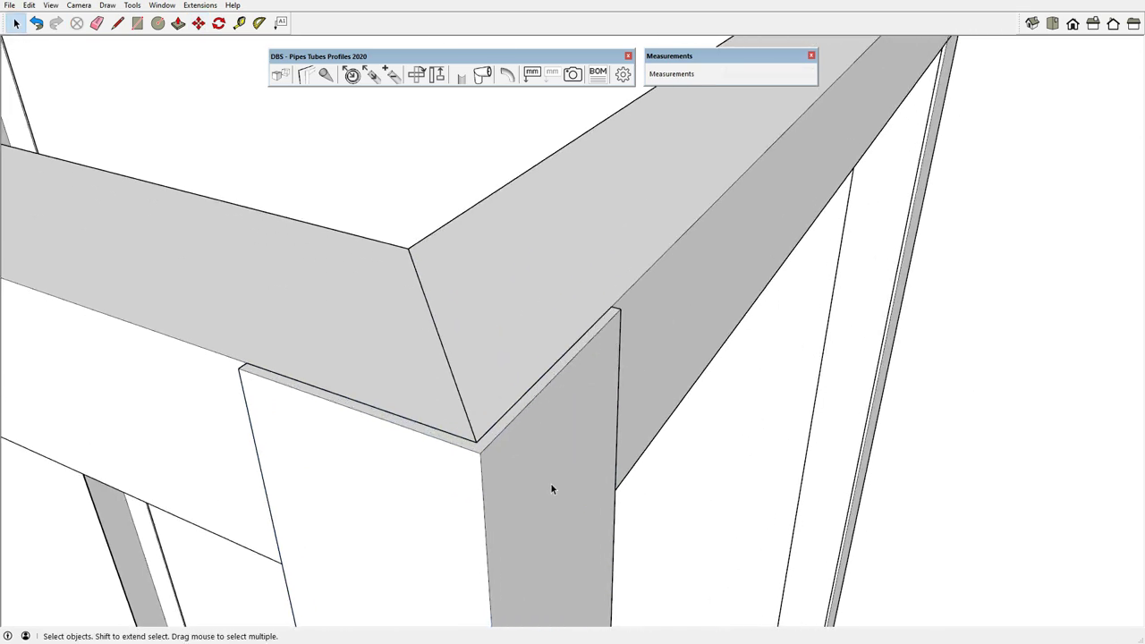
scroll(507, 403, down, 5)
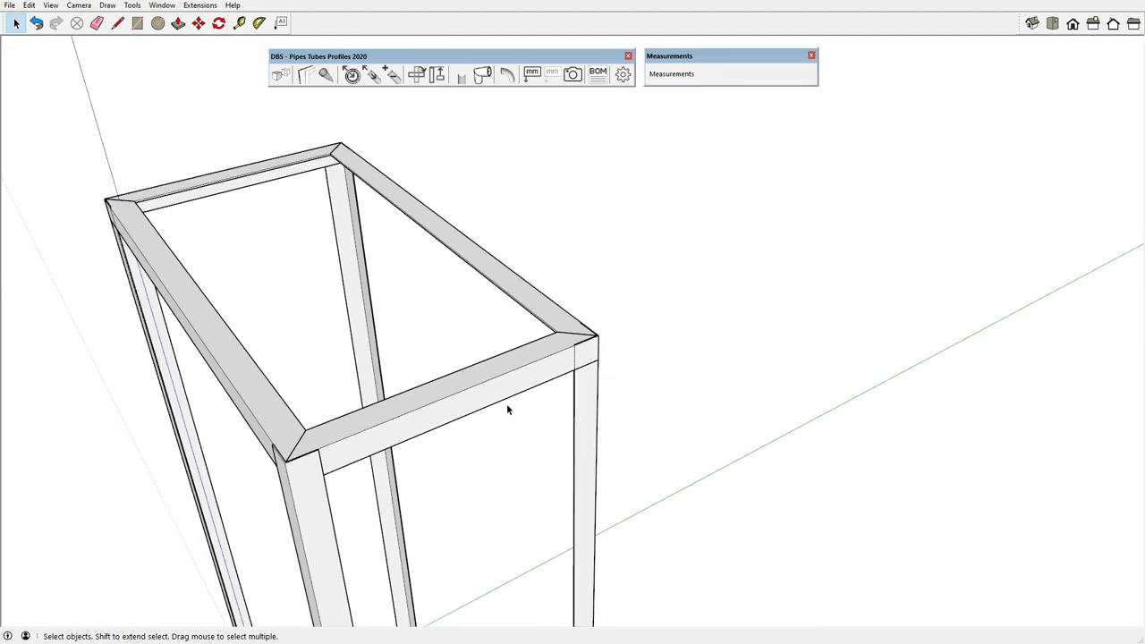
scroll(590, 307, up, 3)
scroll(620, 401, up, 2)
scroll(603, 451, up, 2)
click(603, 541)
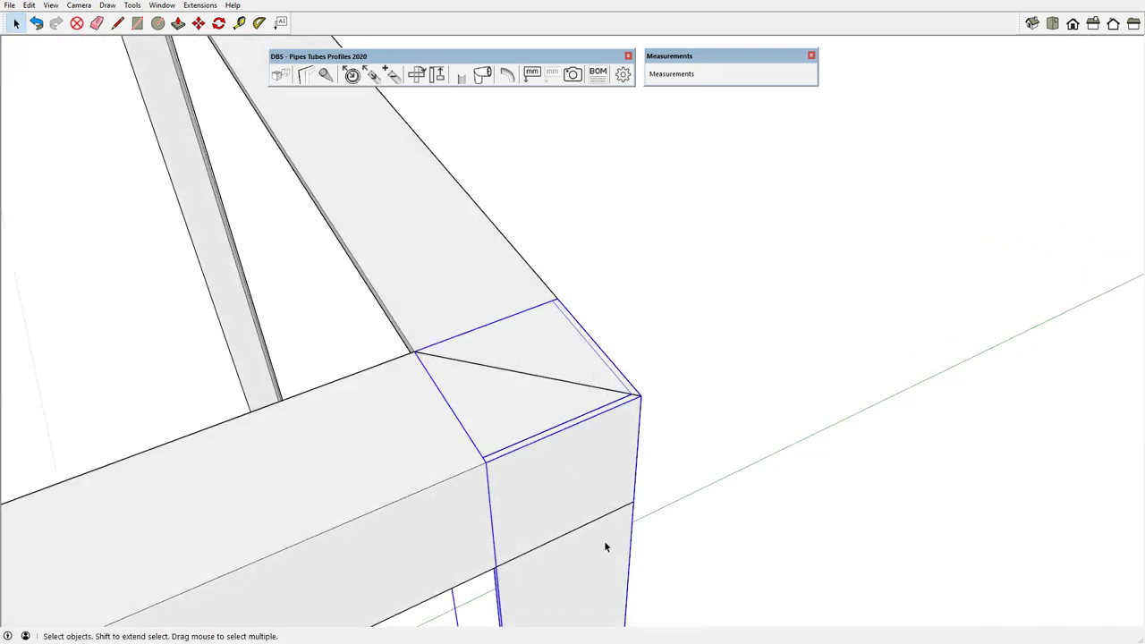
scroll(626, 427, up, 2)
key(m)
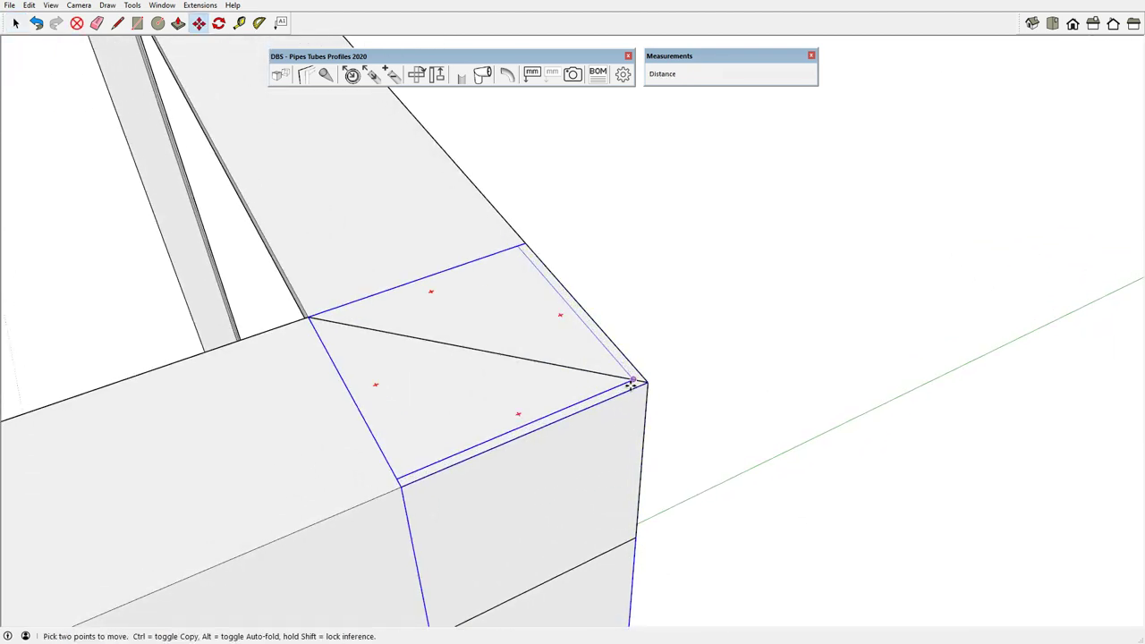
scroll(634, 379, up, 2)
click(640, 381)
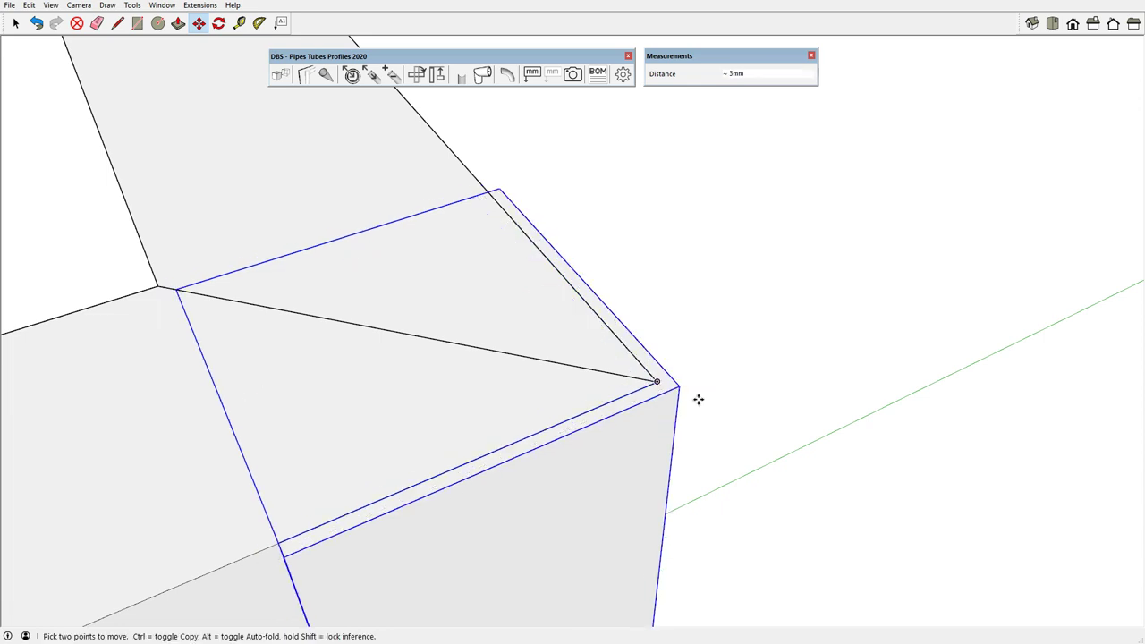
scroll(698, 399, down, 5)
scroll(573, 289, up, 2)
scroll(476, 212, up, 3)
scroll(476, 212, up, 2)
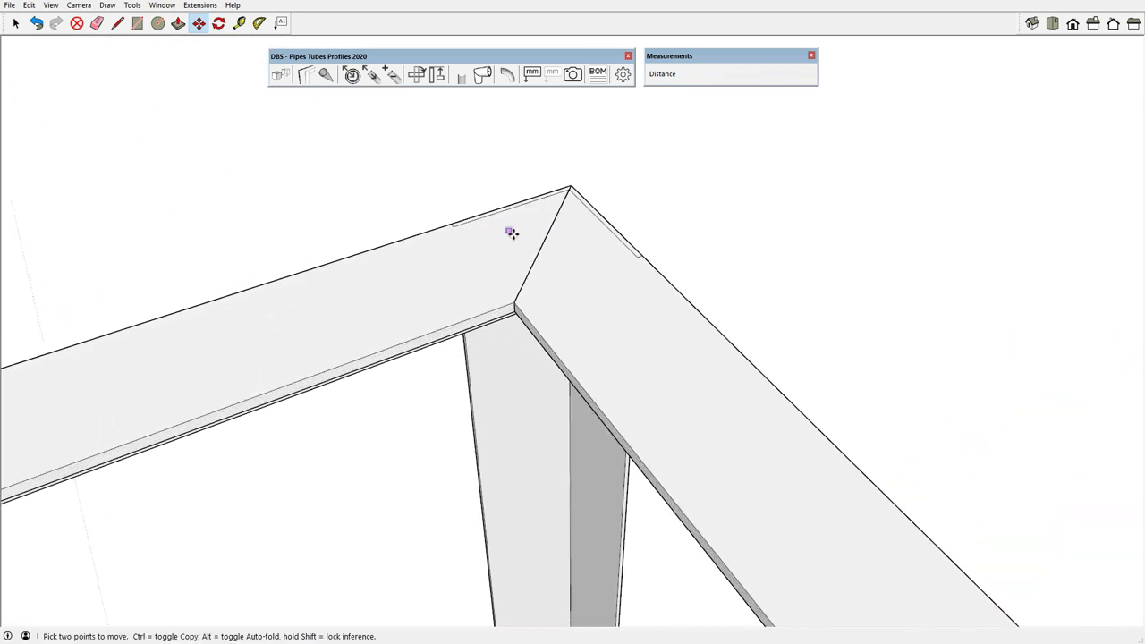
scroll(511, 230, up, 2)
key(space)
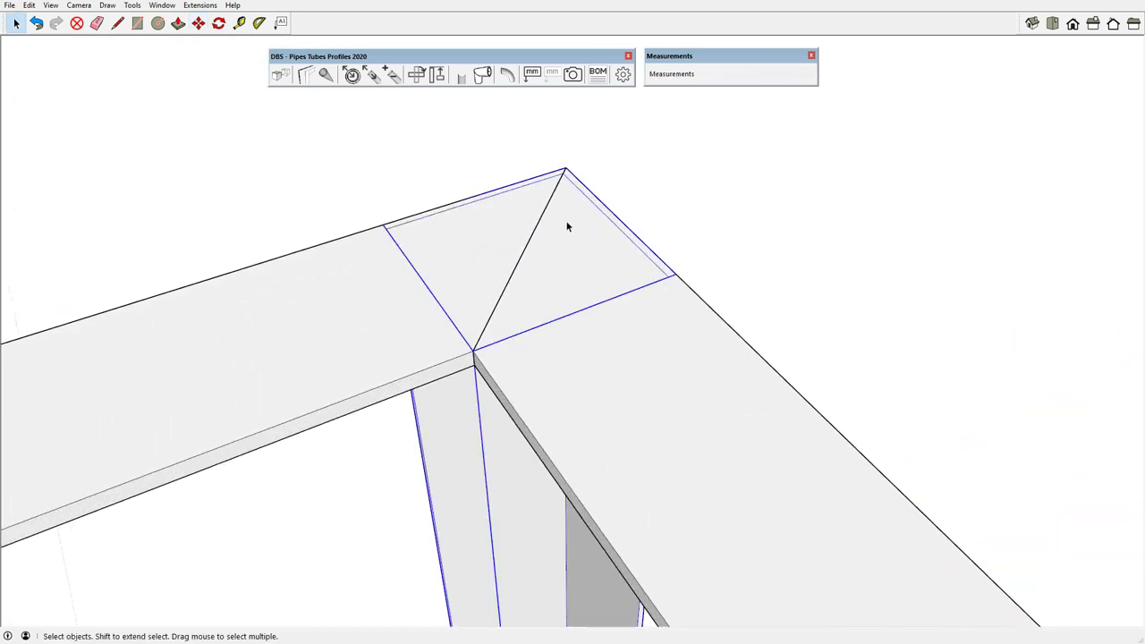
scroll(575, 161, up, 2)
key(m)
scroll(555, 179, up, 1)
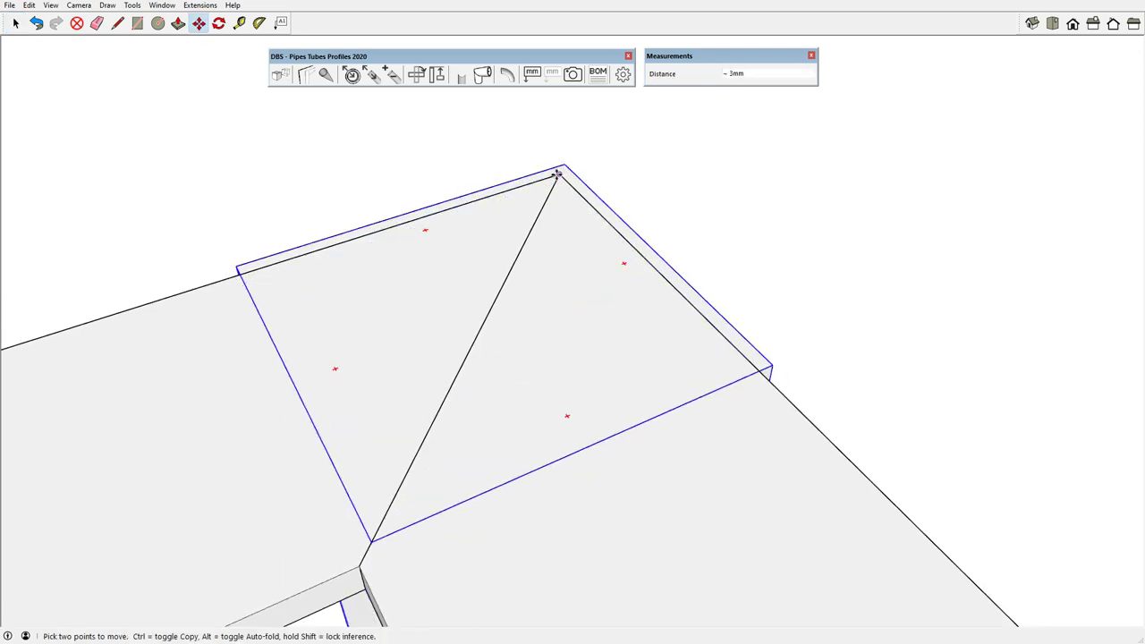
key(space)
scroll(619, 174, down, 3)
Move another corner post from its corner flush to the frame corner
mouse_move(835, 182)
middle_down()
mouse_move(447, 371)
mouse_move(611, 460)
middle_up()
scroll(750, 513, down, 3)
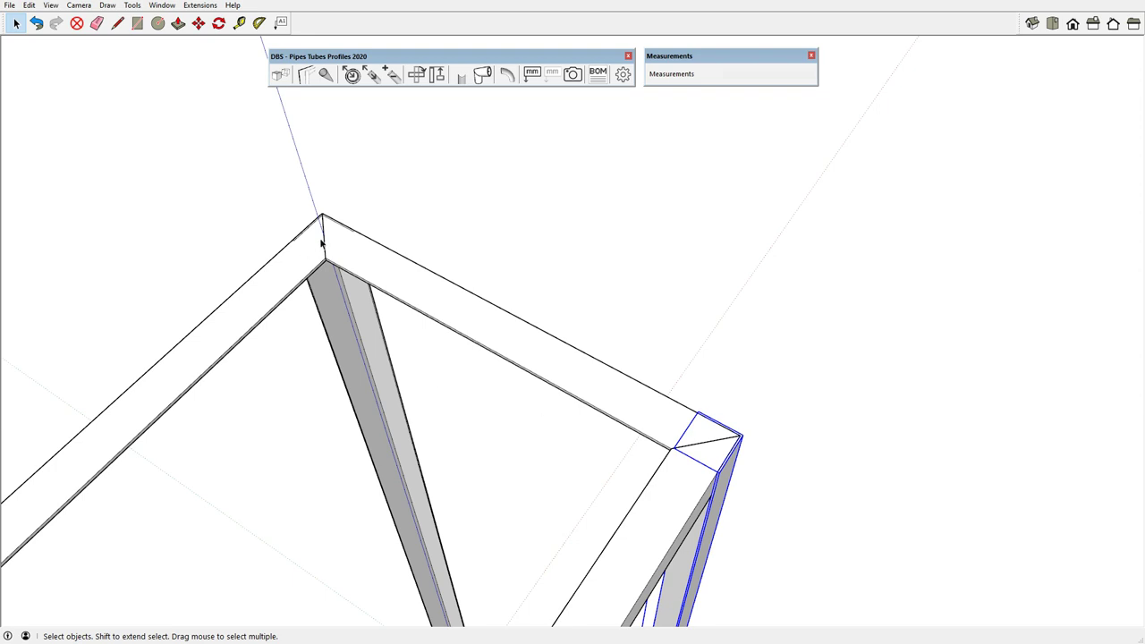
scroll(313, 233, up, 2)
scroll(334, 161, up, 2)
scroll(363, 257, up, 1)
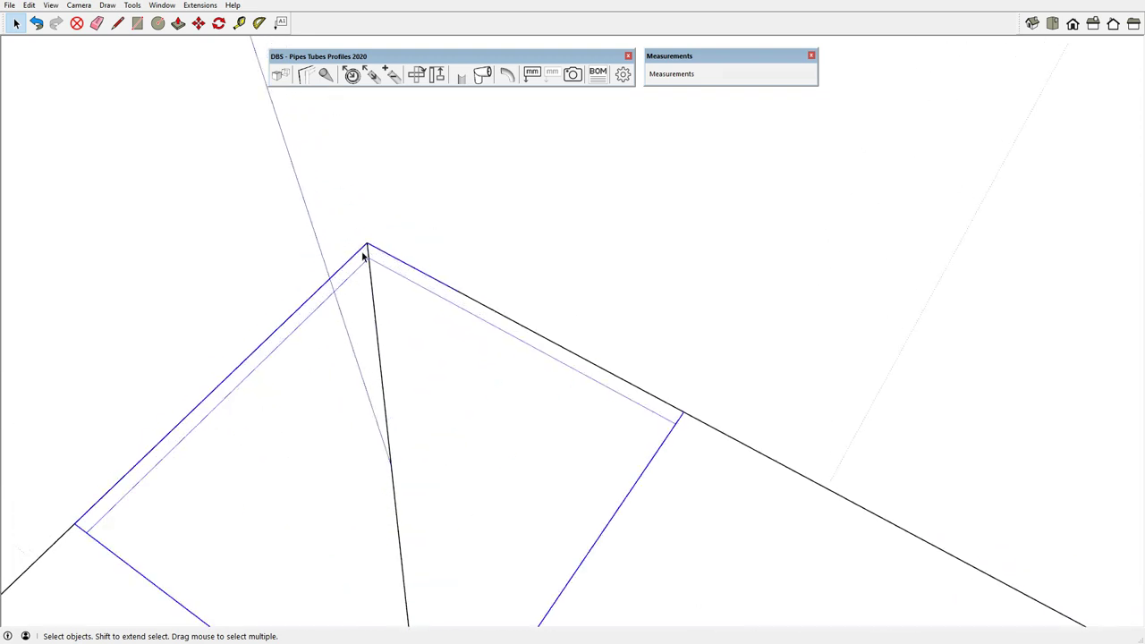
key(m)
click(367, 259)
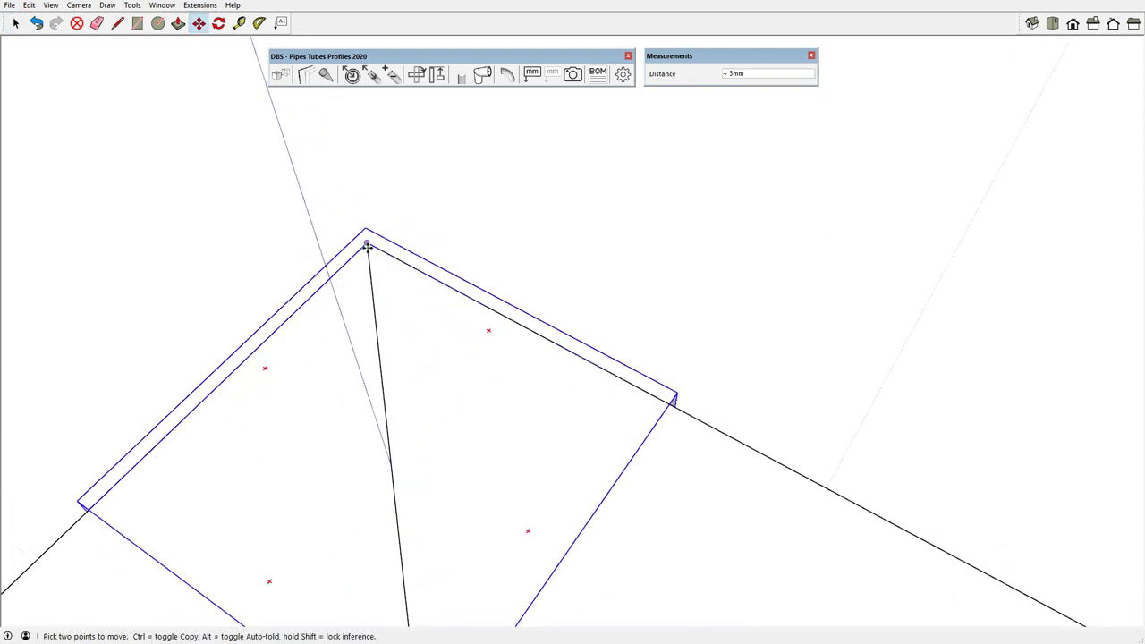
click(367, 243)
key(space)
scroll(450, 158, down, 2)
scroll(324, 324, down, 2)
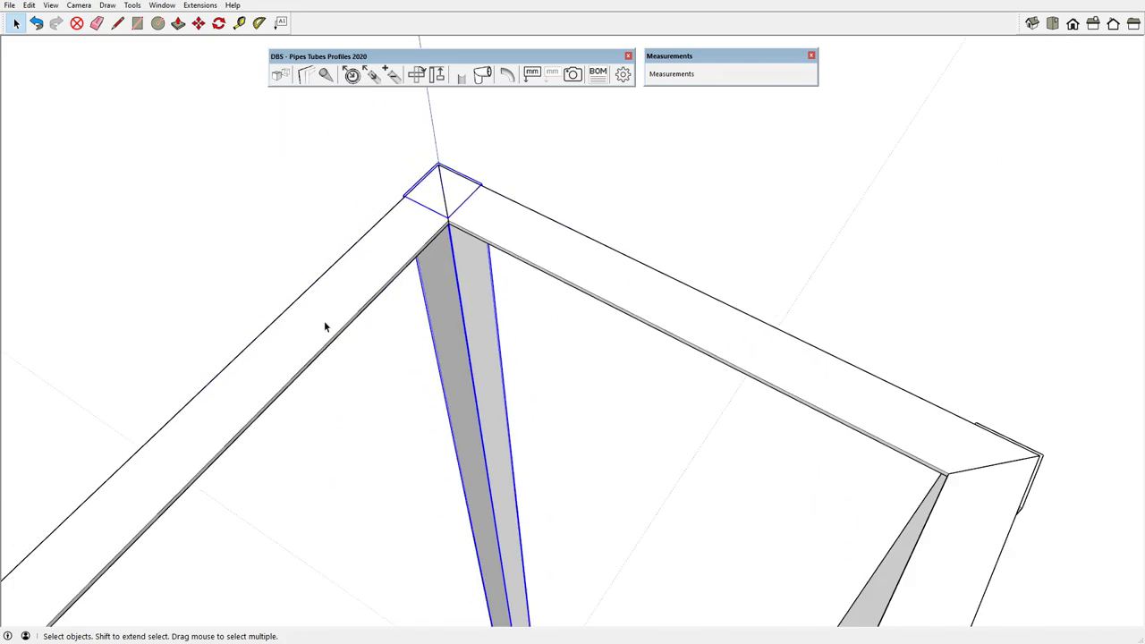
Orbit around the corner and out to check the whole frame from the front
middle_drag(325, 325, 612, 251)
mouse_move(367, 327)
middle_down()
mouse_move(457, 373)
mouse_move(668, 399)
mouse_move(724, 385)
middle_up()
scroll(338, 362, down, 2)
scroll(309, 347, down, 2)
scroll(334, 230, down, 3)
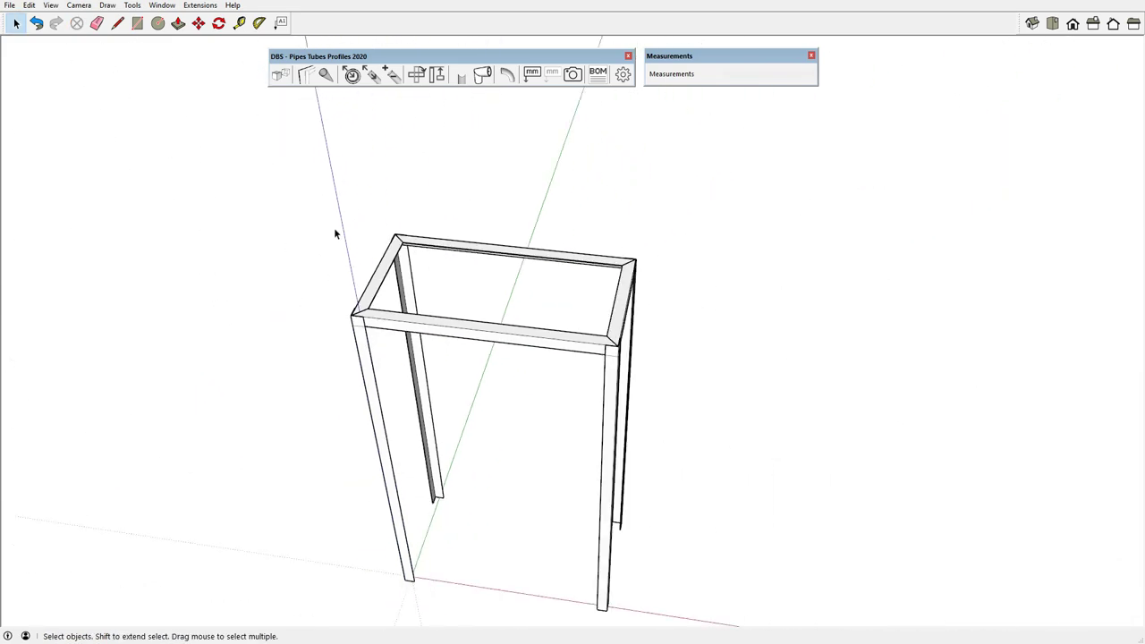
mouse_move(335, 229)
middle_down()
mouse_move(568, 430)
mouse_move(519, 357)
middle_up()
Select the top frame bars and copy them 500 mm down as the first shelf level
middle_drag(441, 209, 504, 219)
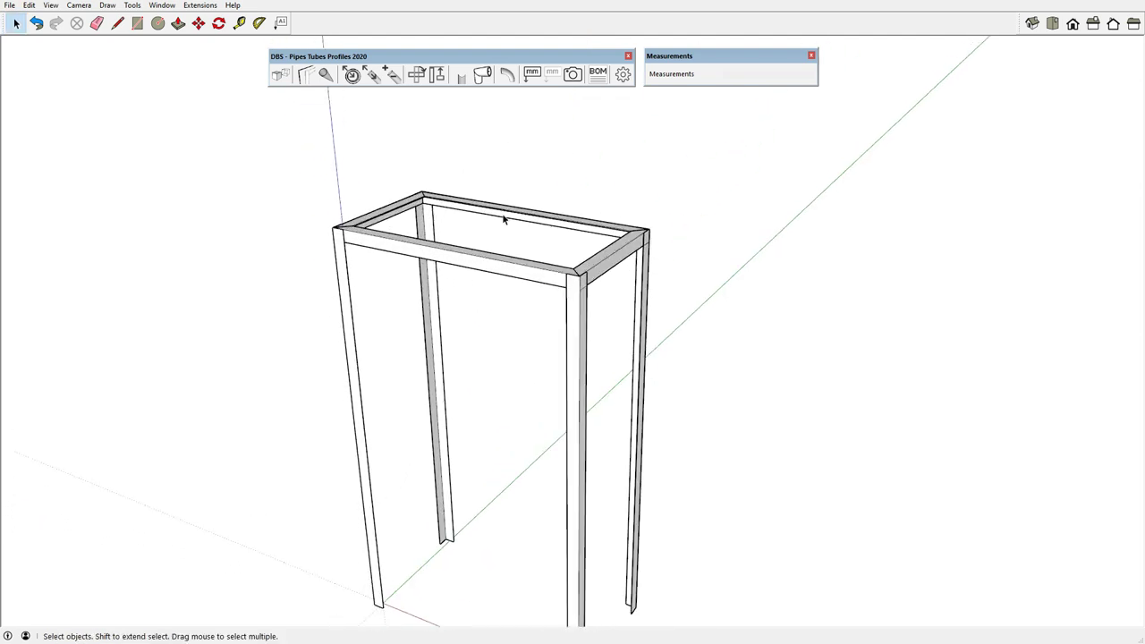
scroll(544, 199, up, 2)
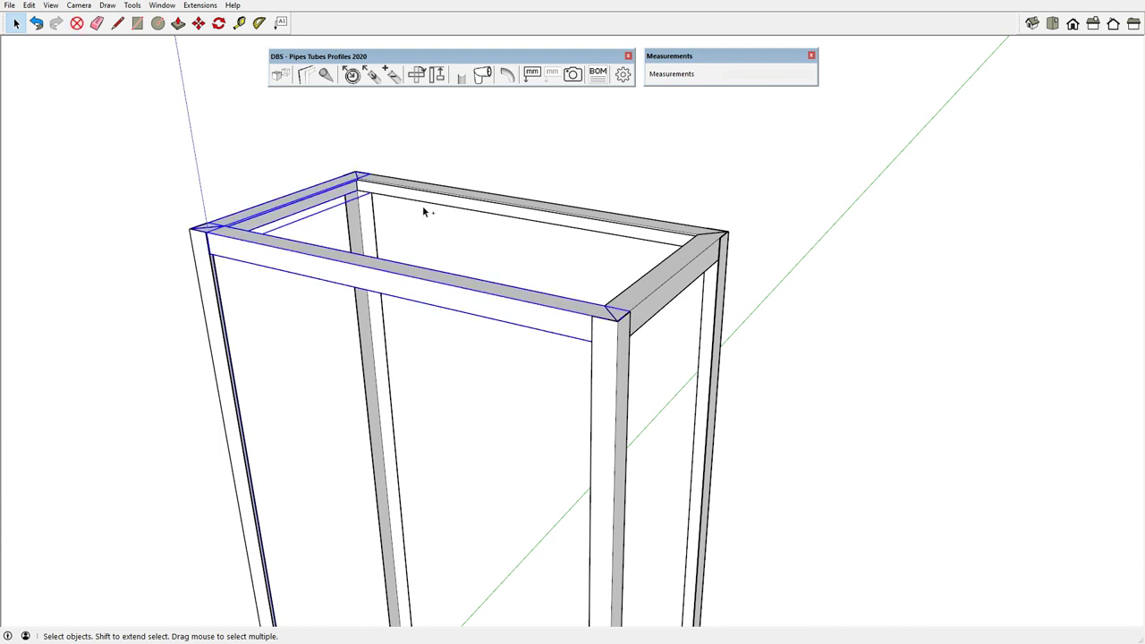
ctrl+click(467, 205)
ctrl+click(665, 307)
scroll(581, 324, up, 1)
scroll(583, 321, up, 2)
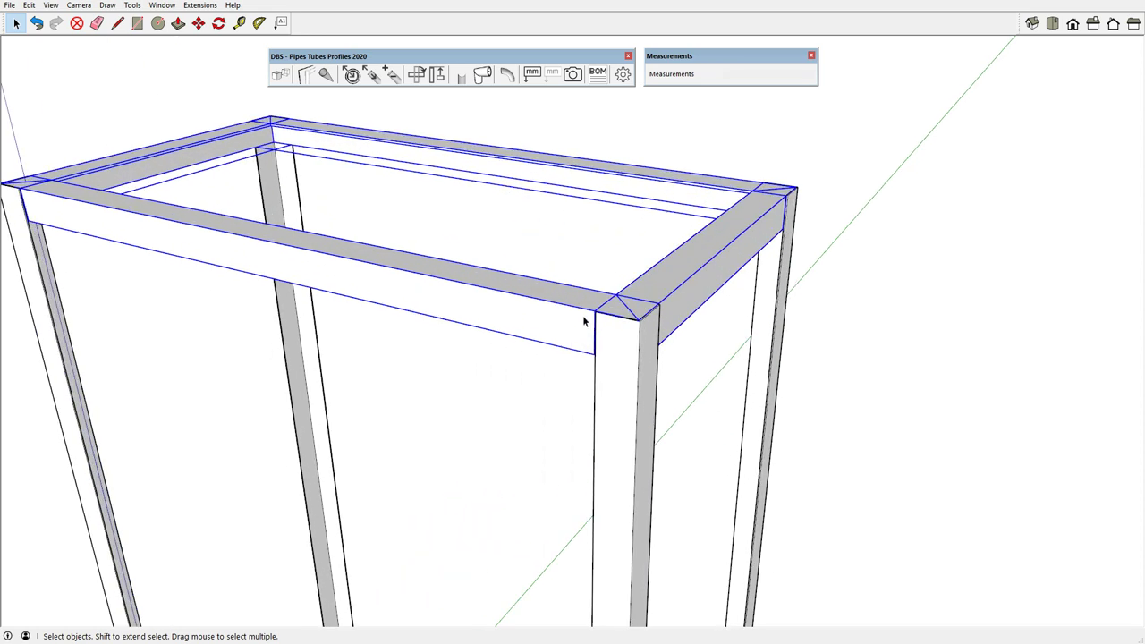
key(m)
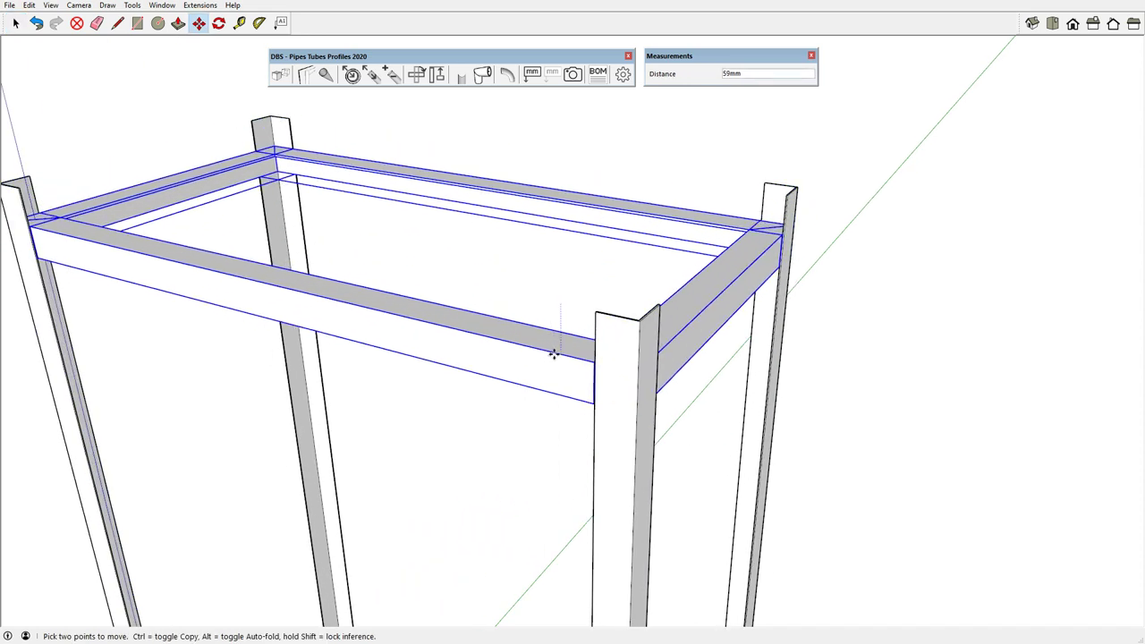
key(ctrl)
scroll(554, 358, down, 1)
scroll(559, 345, down, 2)
scroll(559, 335, down, 2)
text(5)
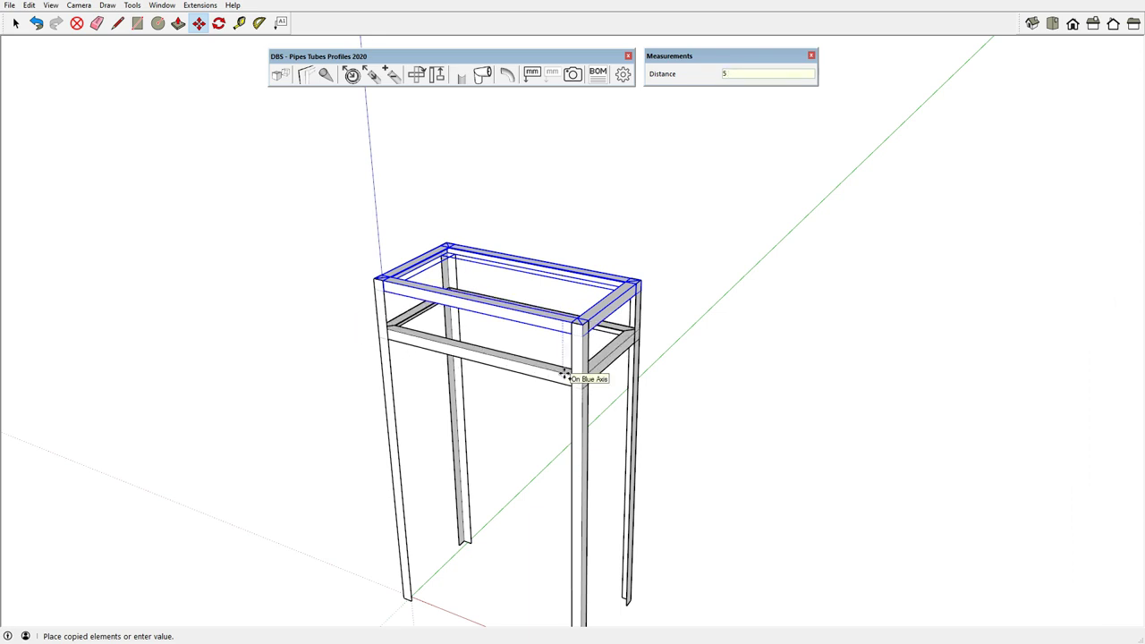
text(00)
key(Return)
Add two more frame copies below, each 300 mm lower
scroll(542, 463, up, 2)
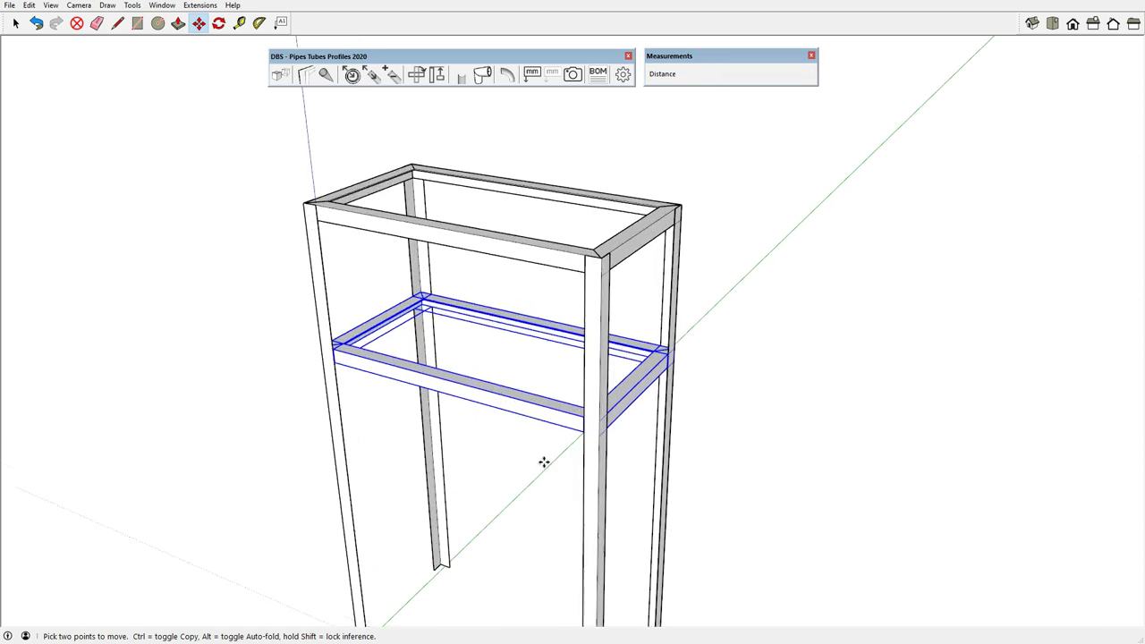
scroll(532, 276, down, 2)
ctrl+click(525, 378)
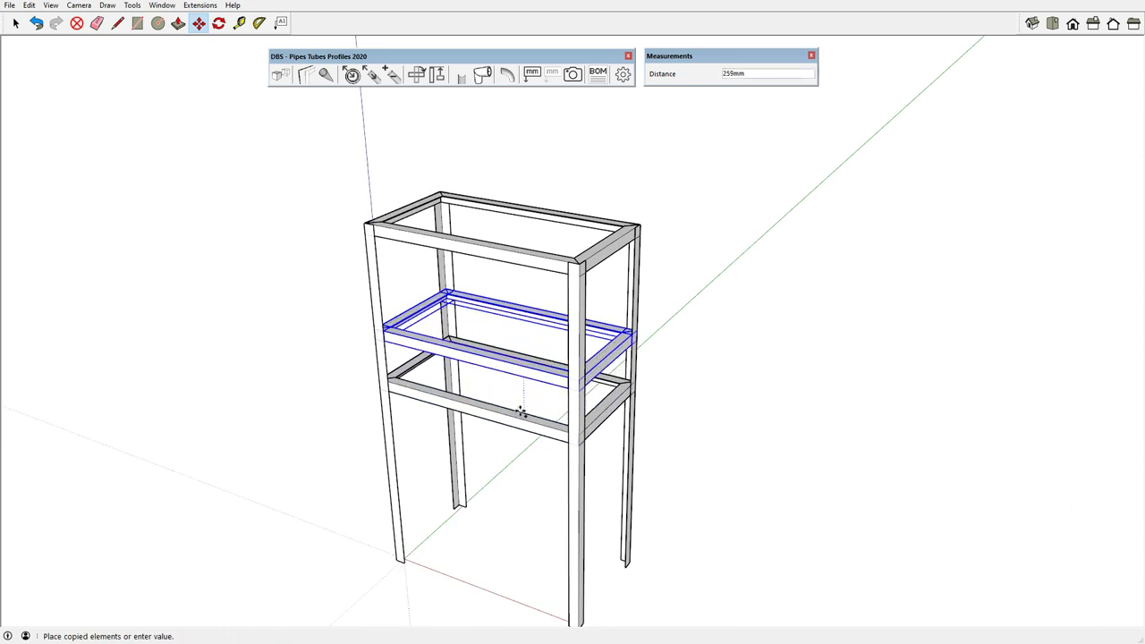
text(300)
click(521, 410)
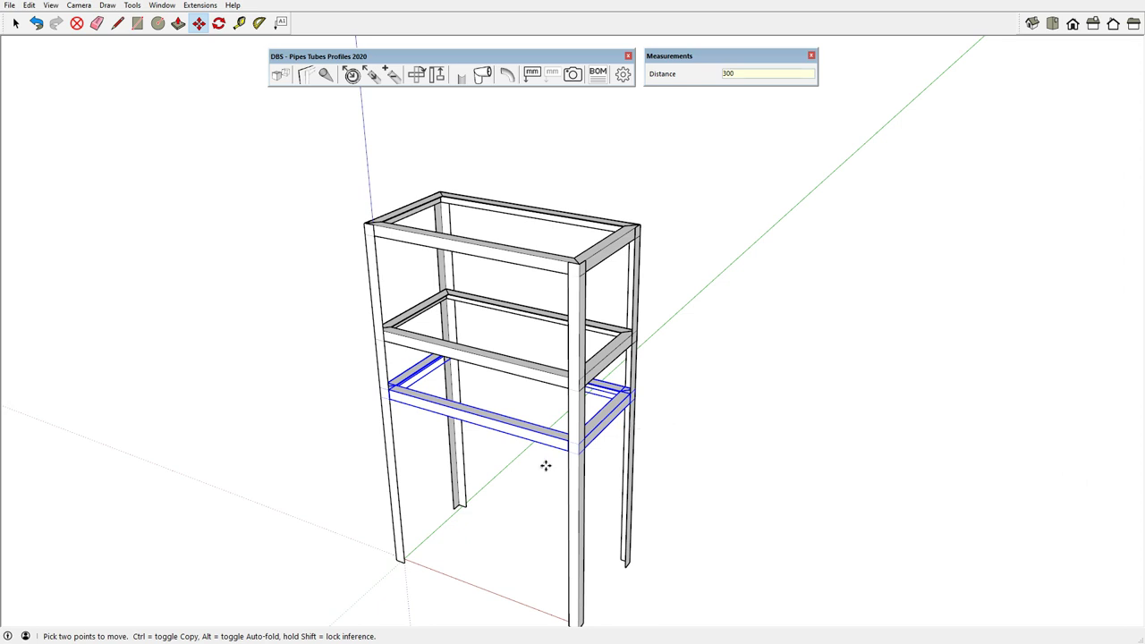
ctrl+click(526, 436)
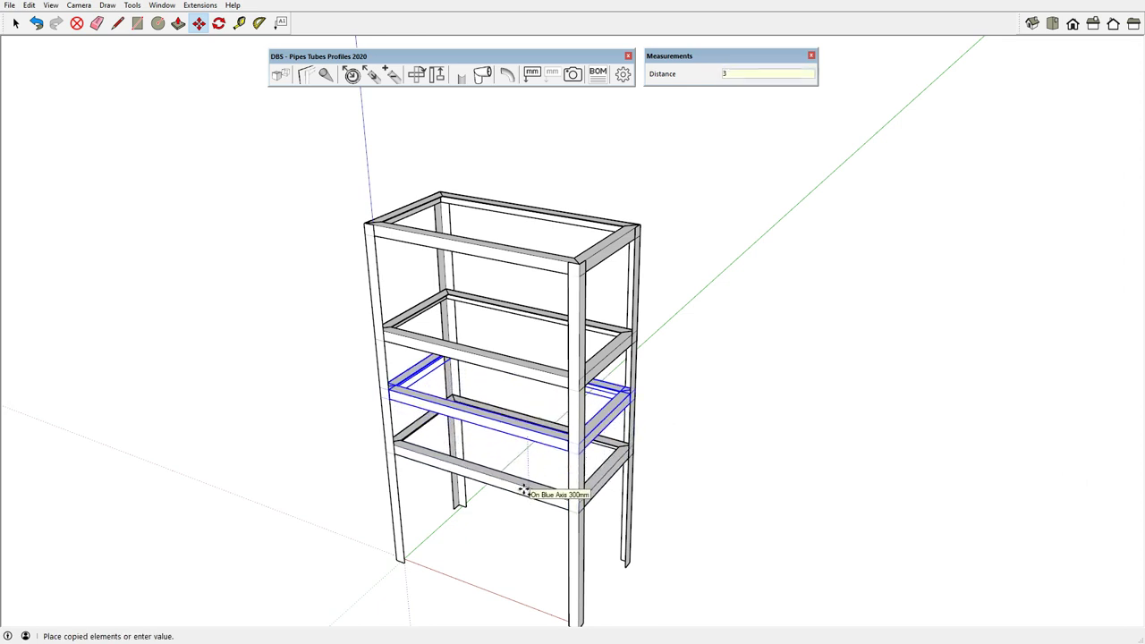
click(524, 491)
key(space)
Review the stacked shelf frames and bring up the DBS Pipe length offset dialog
click(844, 454)
scroll(429, 475, up, 3)
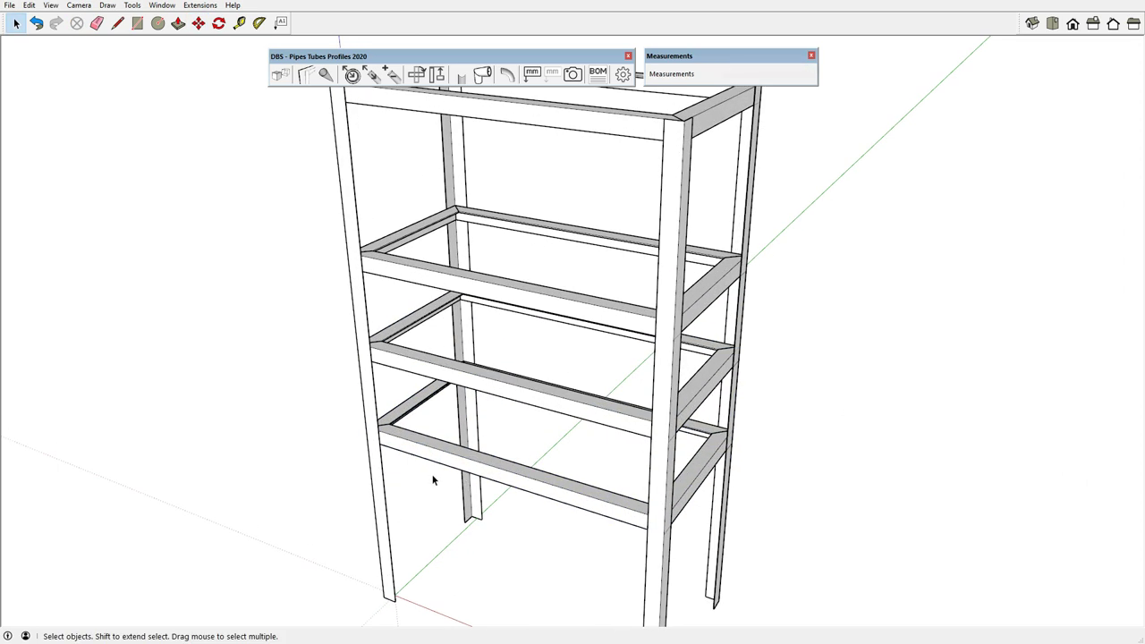
middle_drag(429, 475, 619, 415)
scroll(619, 415, down, 3)
mouse_move(582, 378)
middle_down()
mouse_move(481, 498)
mouse_move(544, 385)
mouse_move(475, 414)
mouse_move(524, 480)
mouse_move(480, 475)
middle_up()
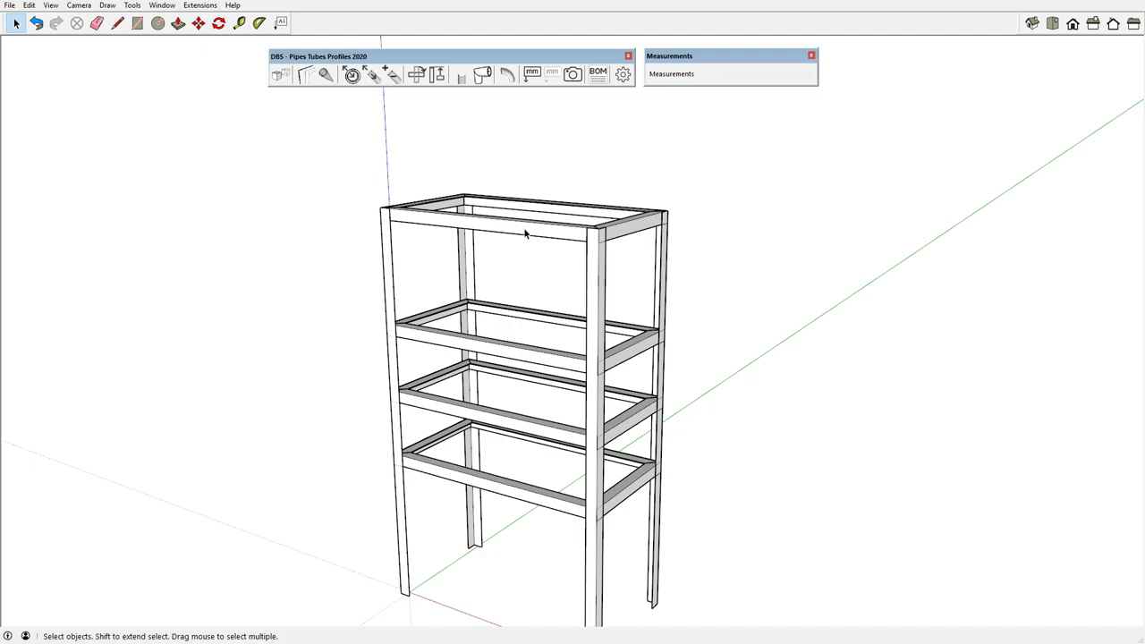
scroll(528, 345, up, 2)
scroll(456, 235, up, 3)
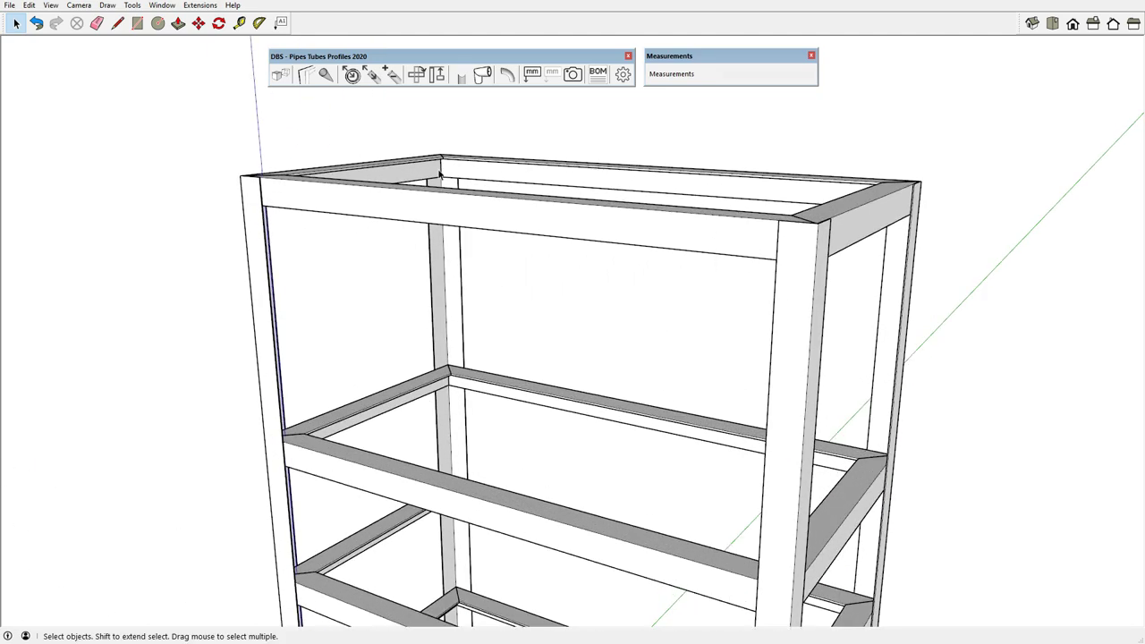
mouse_move(455, 235)
middle_down()
mouse_move(468, 263)
mouse_move(211, 178)
mouse_move(583, 235)
mouse_move(344, 341)
mouse_move(253, 330)
middle_up()
scroll(211, 177, up, 2)
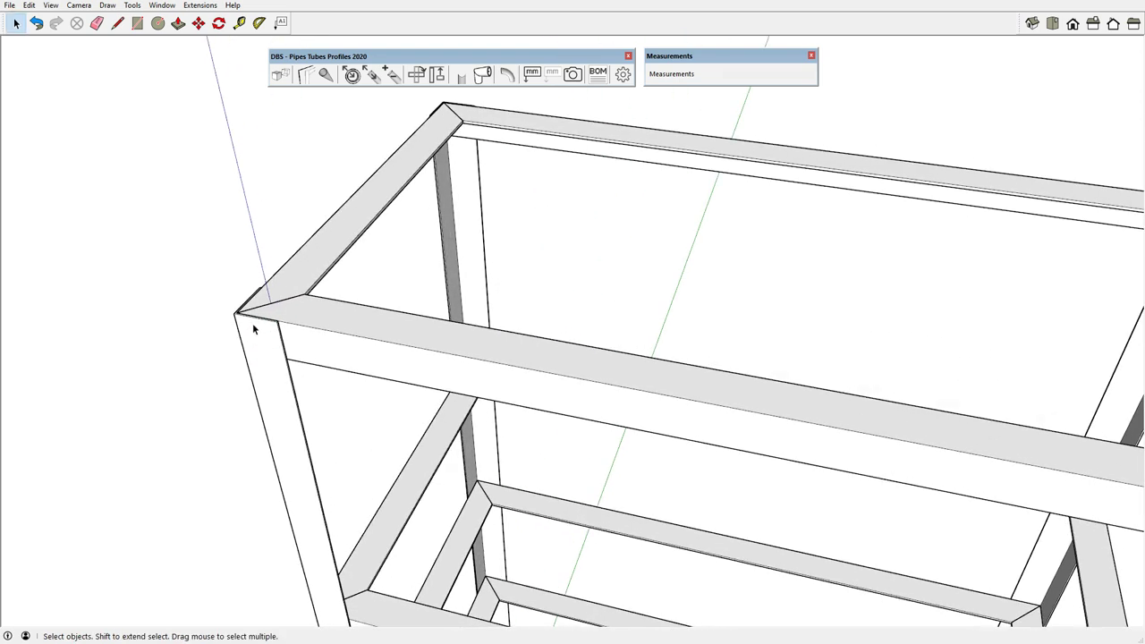
scroll(161, 241, down, 2)
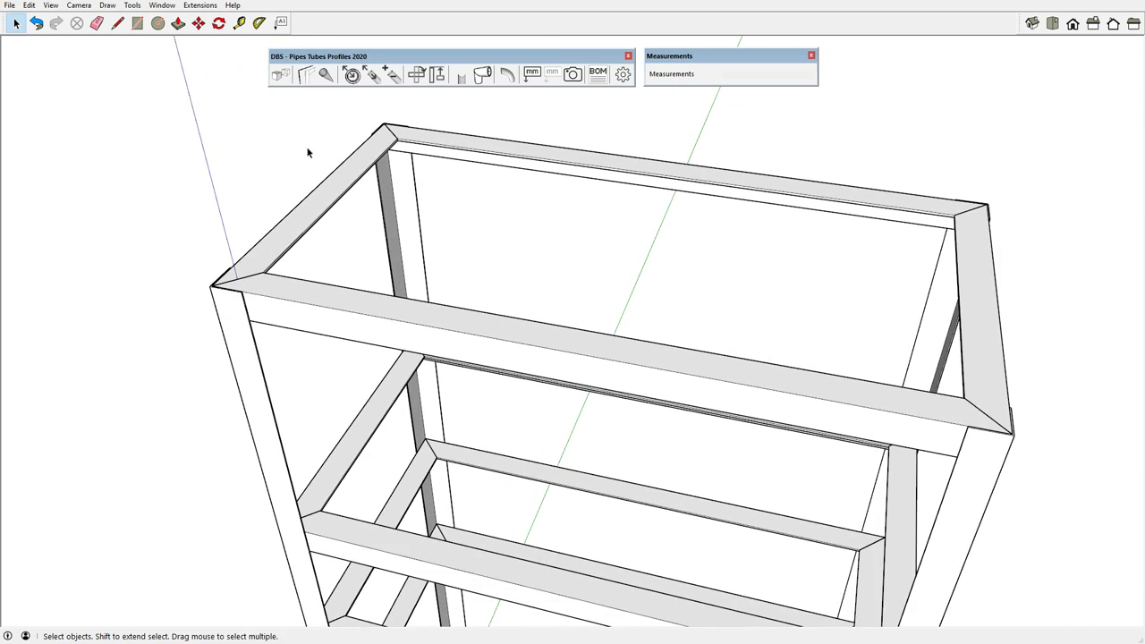
click(392, 74)
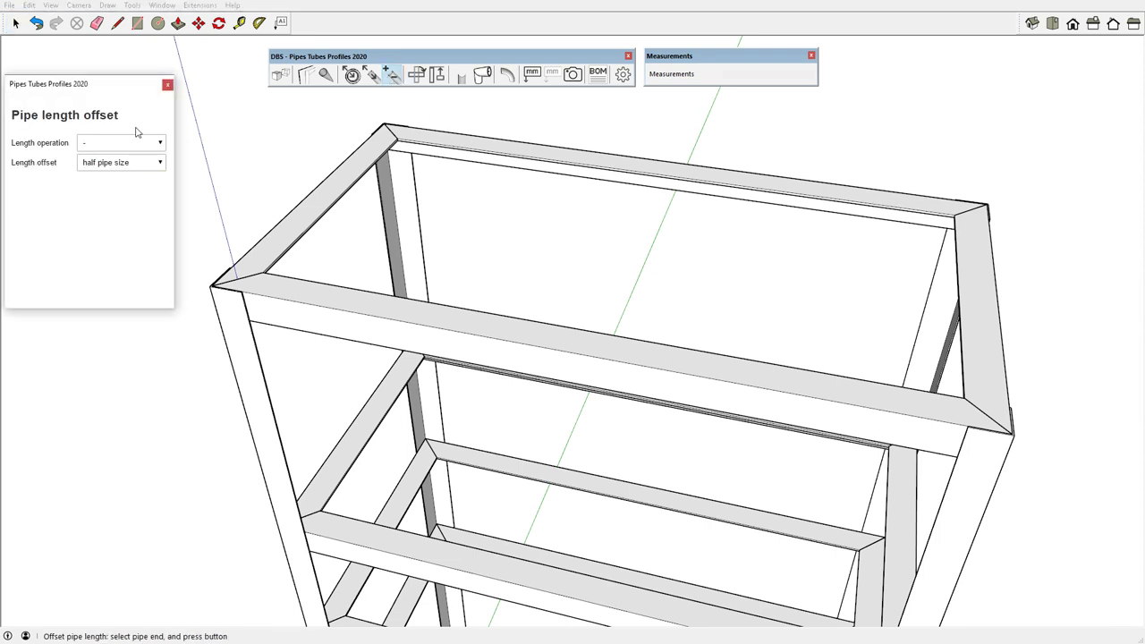
Set length operation + with a user defined 20 mm offset and lengthen the post tops
click(107, 152)
click(102, 163)
click(105, 164)
click(103, 187)
text(20)
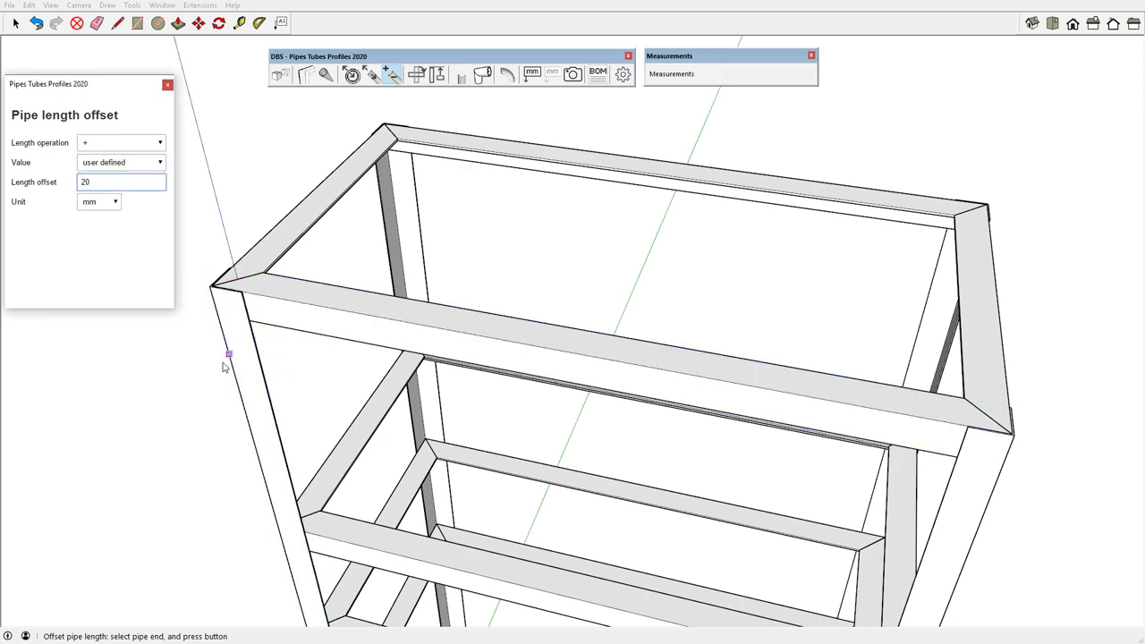
middle_drag(230, 353, 305, 342)
click(305, 343)
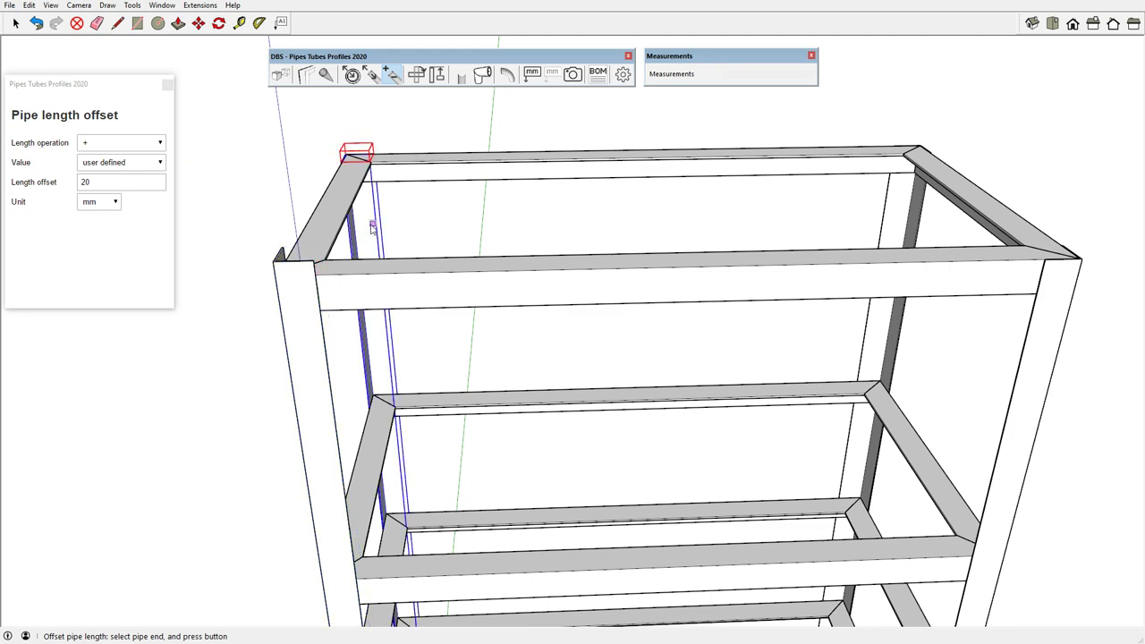
click(888, 208)
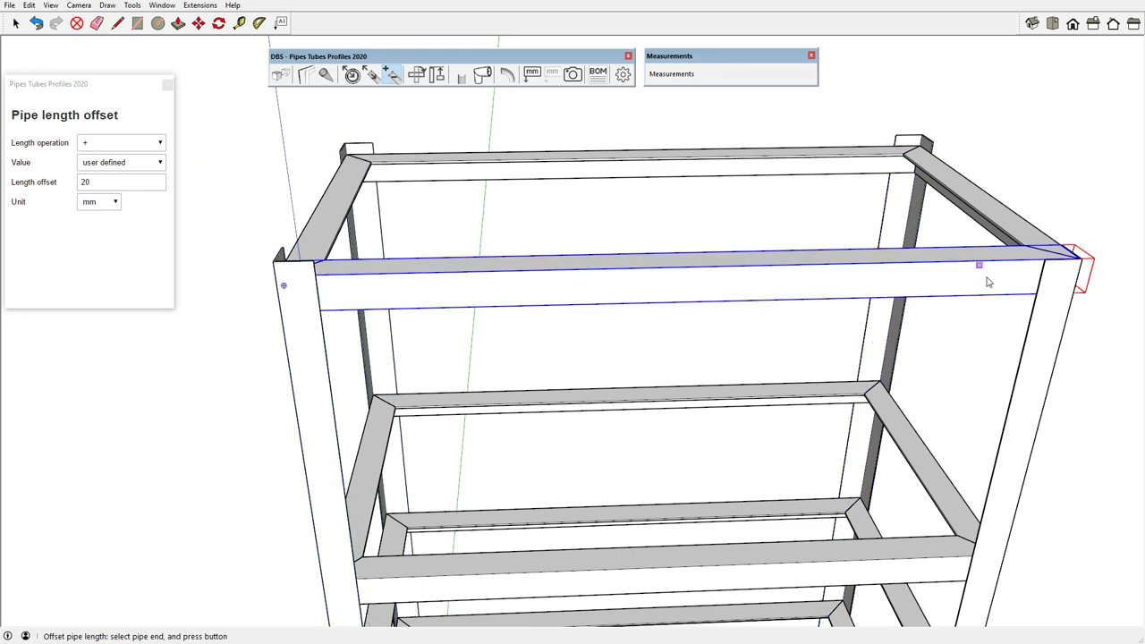
click(1052, 330)
key(space)
Orbit to inspect the raised posts, then select the whole shelf unit
mouse_move(310, 289)
middle_down()
mouse_move(547, 286)
mouse_move(703, 91)
mouse_move(531, 433)
mouse_move(765, 137)
middle_up()
scroll(765, 137, up, 3)
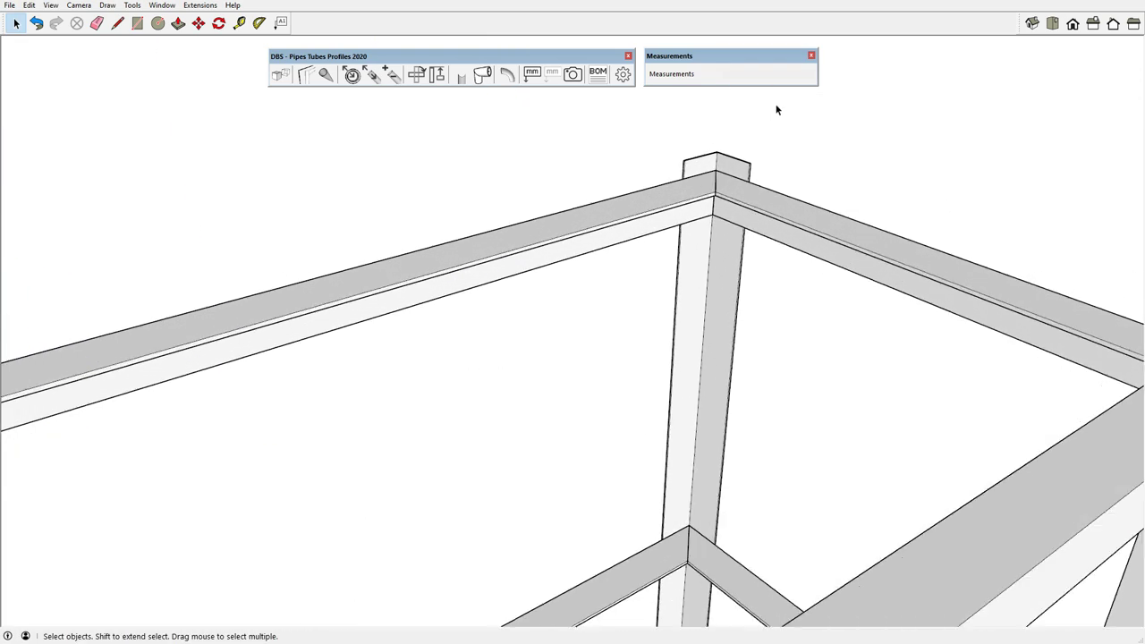
scroll(728, 208, up, 2)
mouse_move(728, 208)
middle_down()
mouse_move(557, 200)
mouse_move(573, 176)
middle_up()
scroll(725, 159, down, 3)
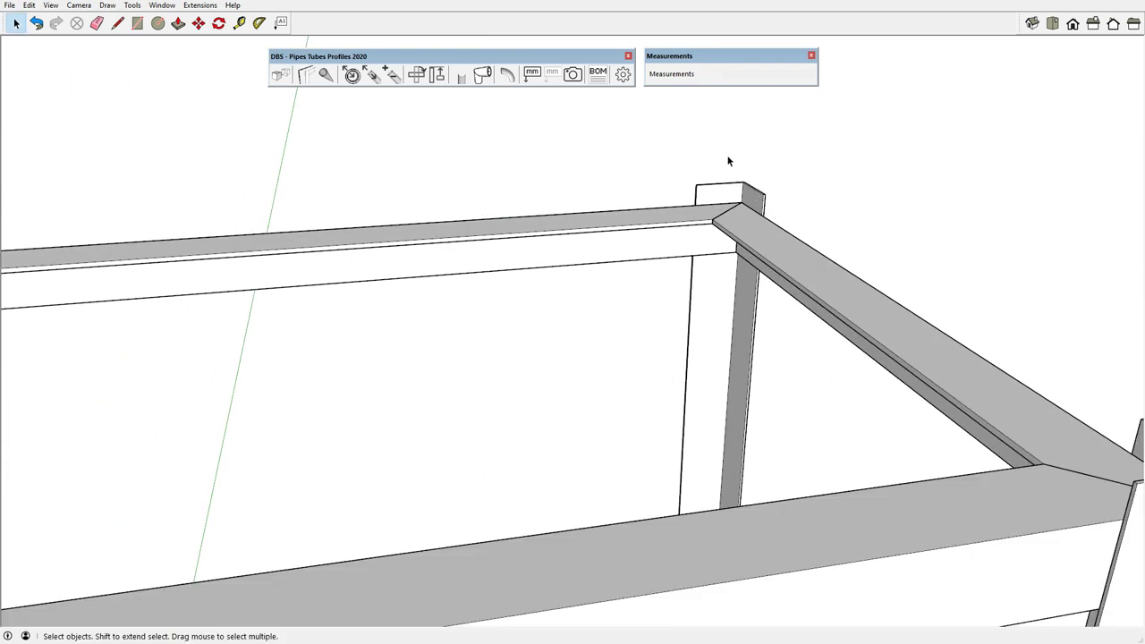
scroll(725, 158, down, 3)
mouse_move(725, 158)
middle_down()
mouse_move(792, 158)
mouse_move(831, 258)
mouse_move(690, 238)
middle_up()
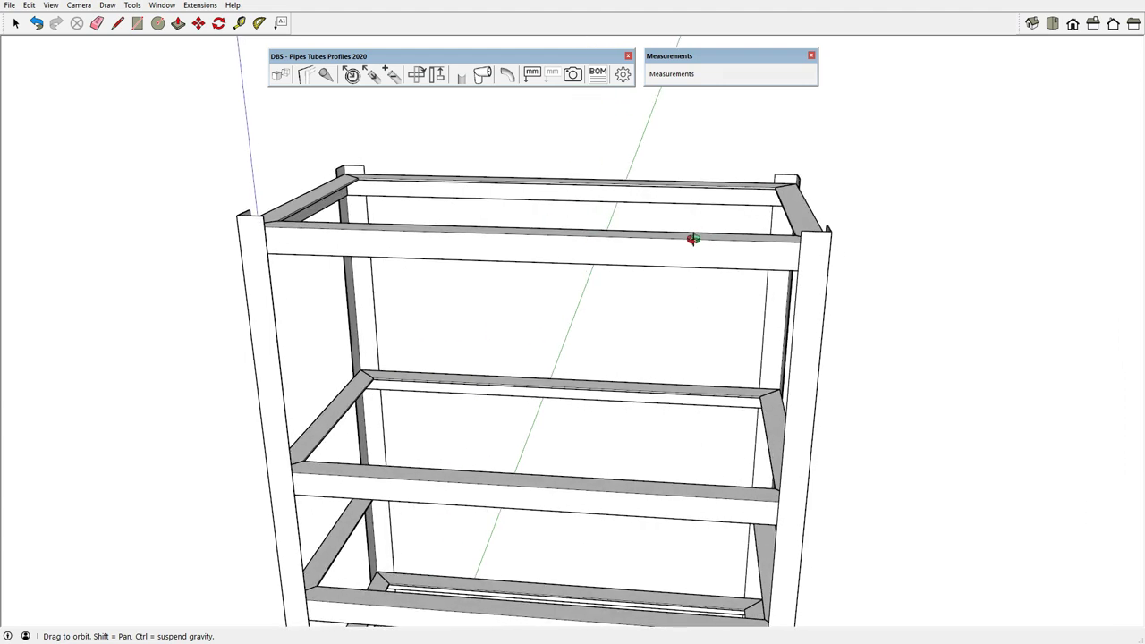
scroll(547, 186, down, 2)
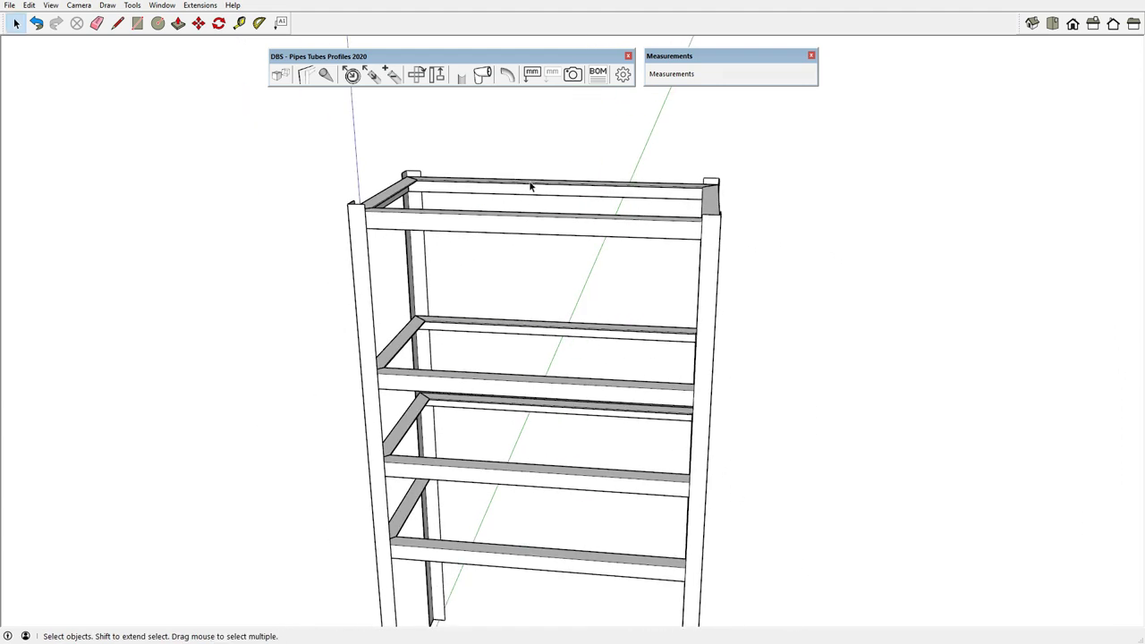
mouse_move(530, 186)
middle_down()
mouse_move(570, 268)
mouse_move(509, 229)
mouse_move(462, 235)
mouse_move(656, 271)
middle_up()
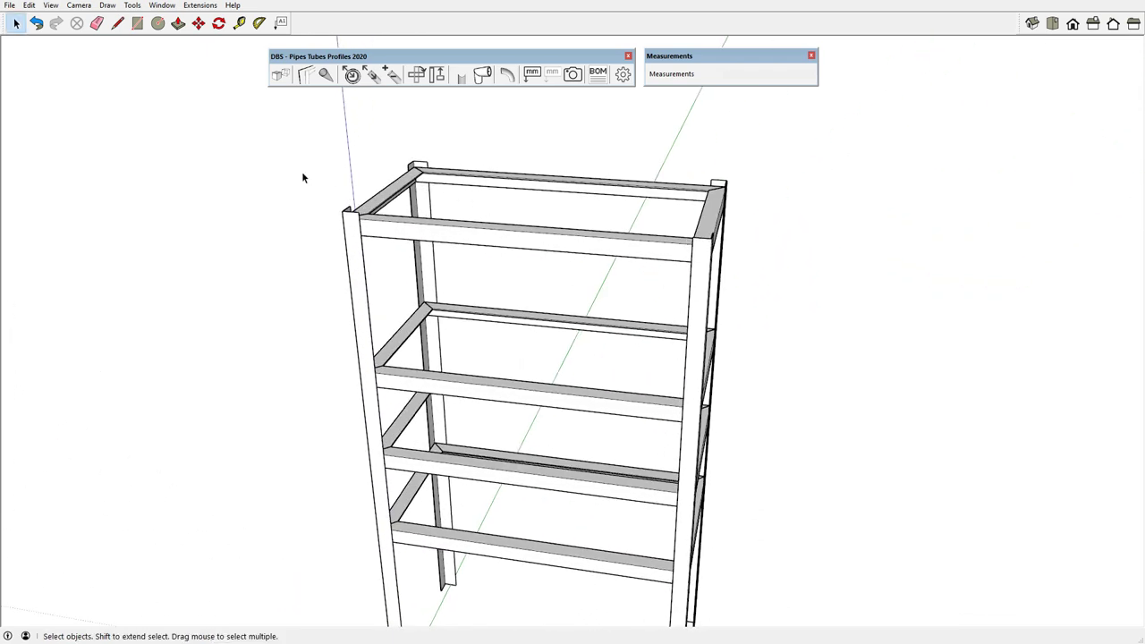
scroll(309, 166, down, 3)
drag(265, 134, 660, 540)
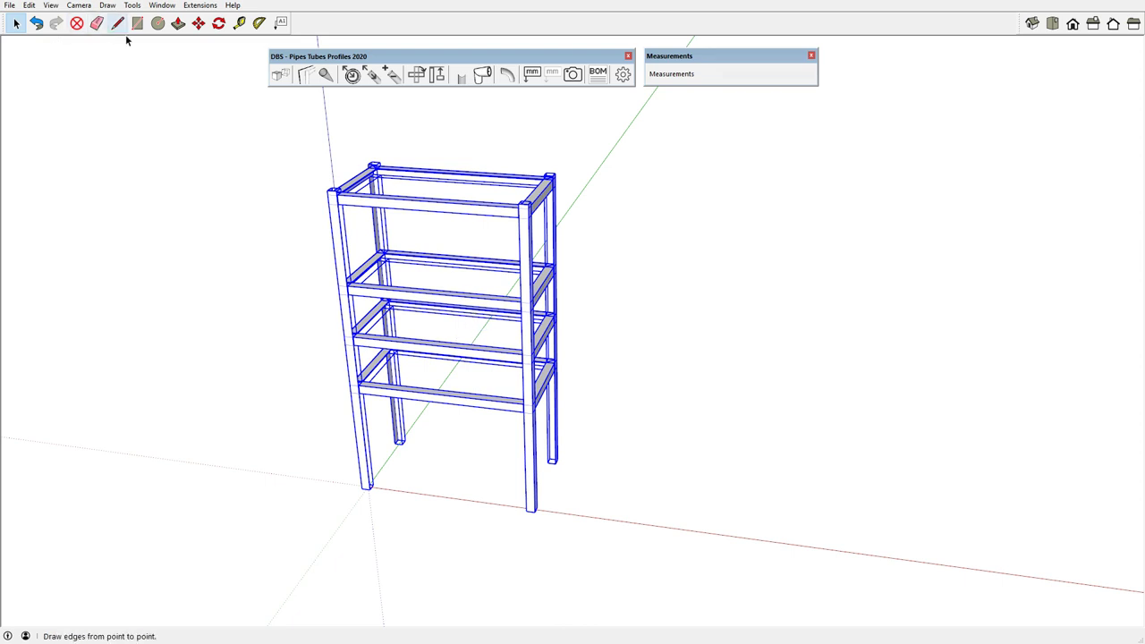
Copy the whole shelf 1739 mm to the right along the red axis
click(199, 23)
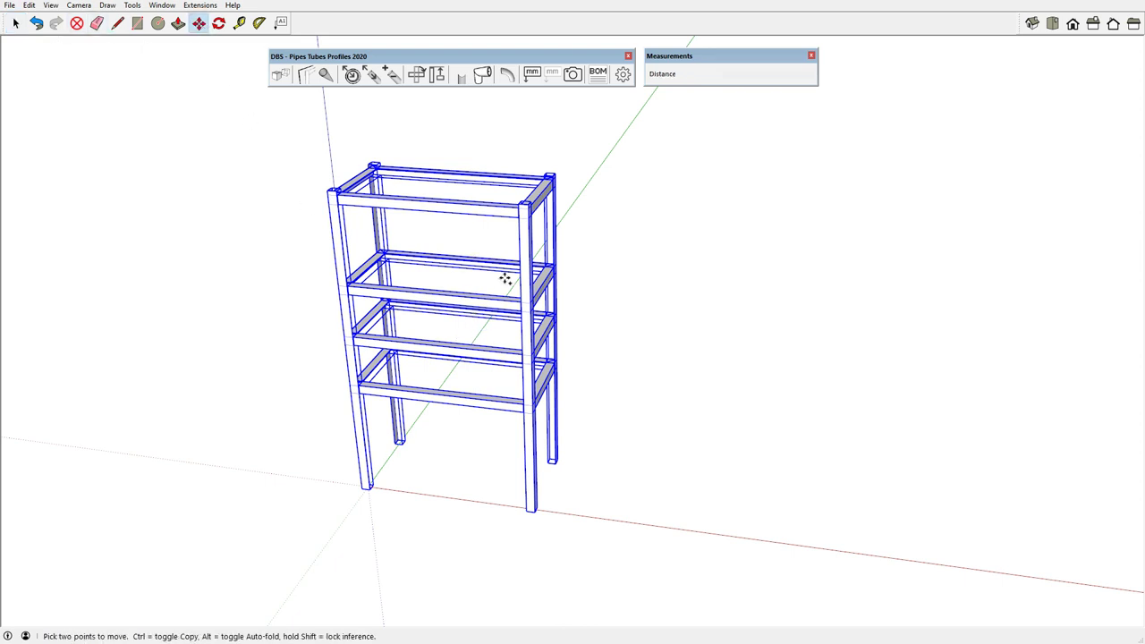
ctrl+click(532, 257)
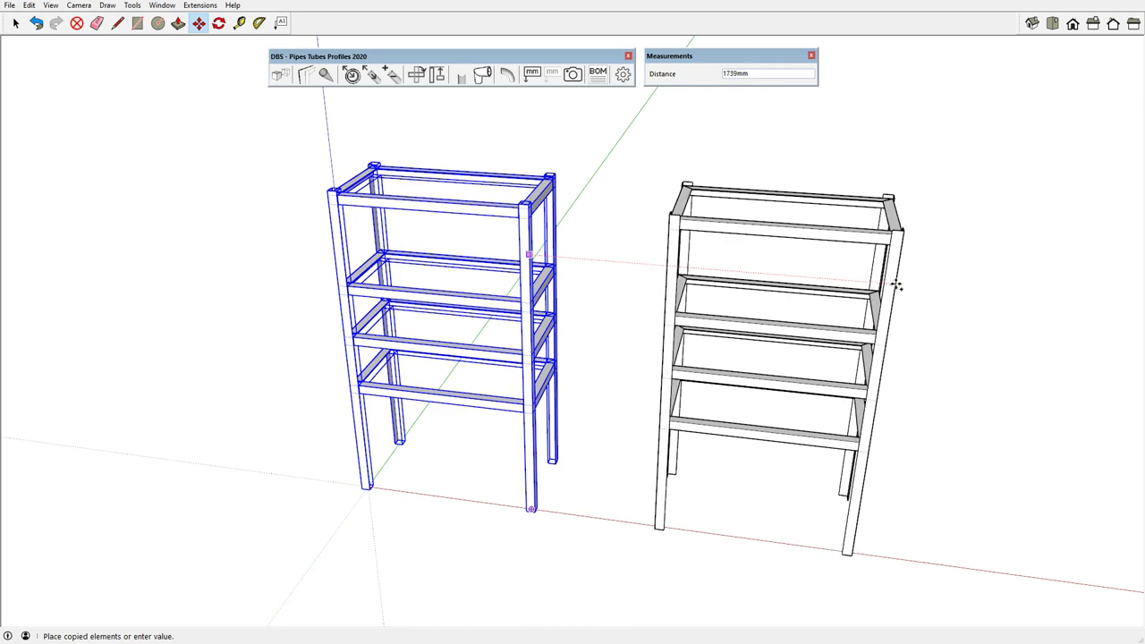
click(820, 302)
key(space)
click(559, 333)
scroll(560, 333, up, 3)
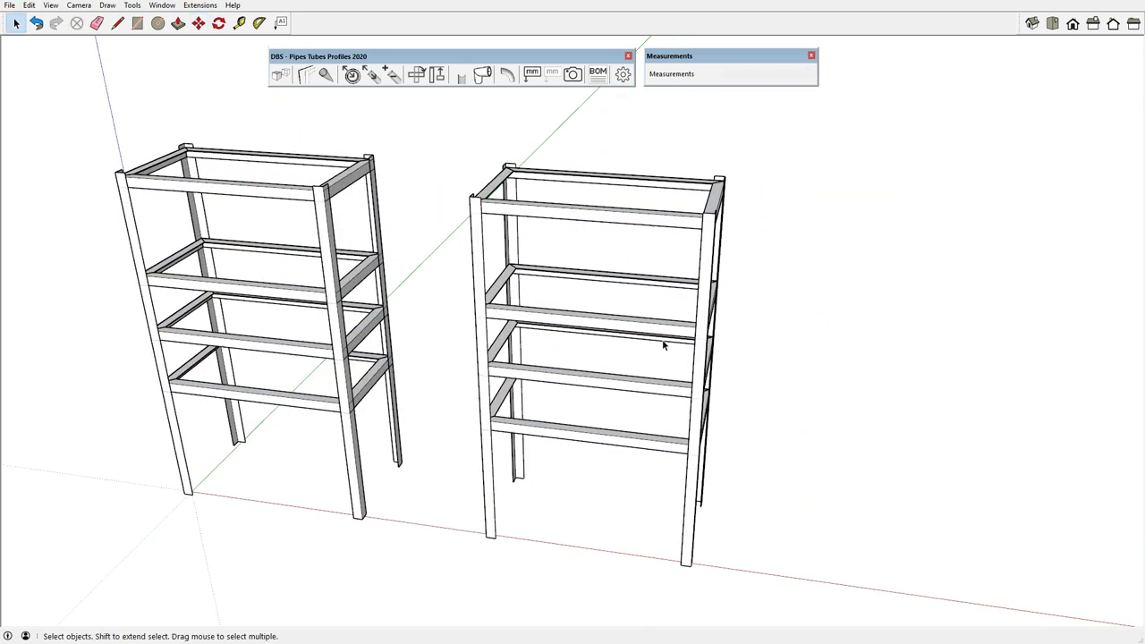
scroll(661, 339, up, 3)
scroll(501, 208, down, 3)
mouse_move(597, 222)
middle_down()
mouse_move(676, 166)
mouse_move(681, 357)
middle_up()
scroll(676, 165, up, 3)
middle_drag(664, 258, 630, 166)
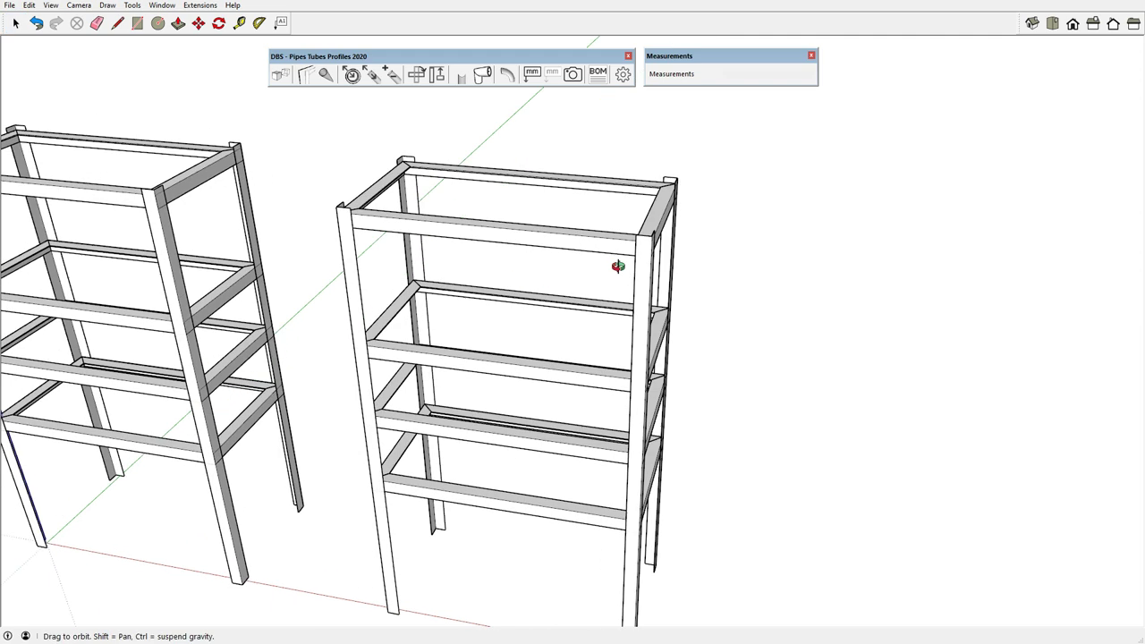
scroll(602, 106, down, 3)
Move the copy's right end frame 300 mm further right along red
drag(606, 107, 721, 480)
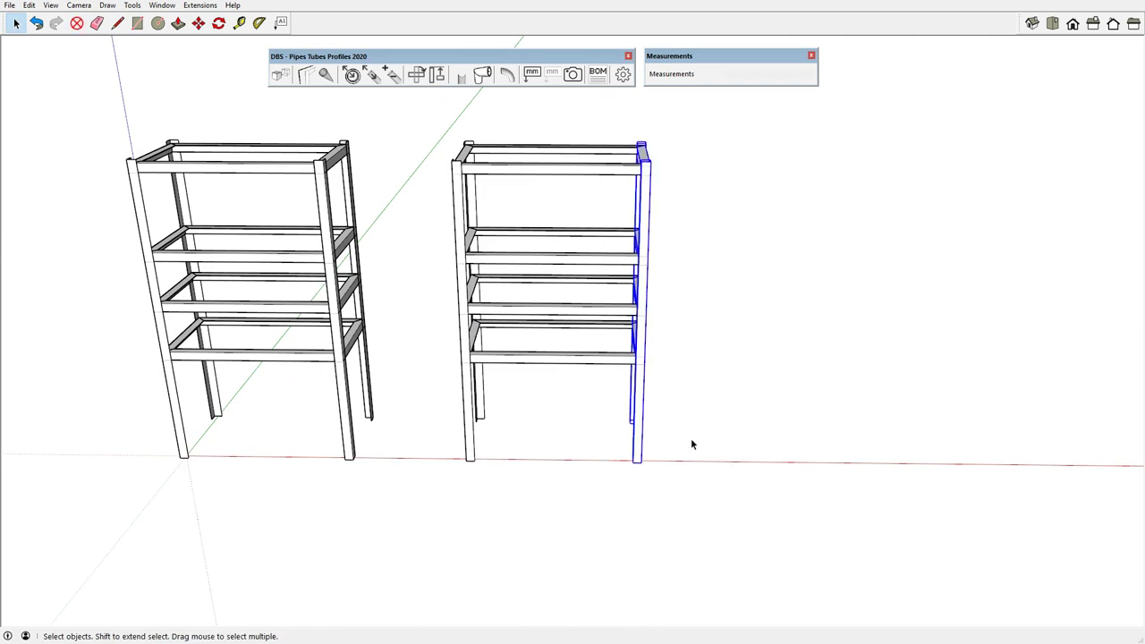
key(m)
click(637, 436)
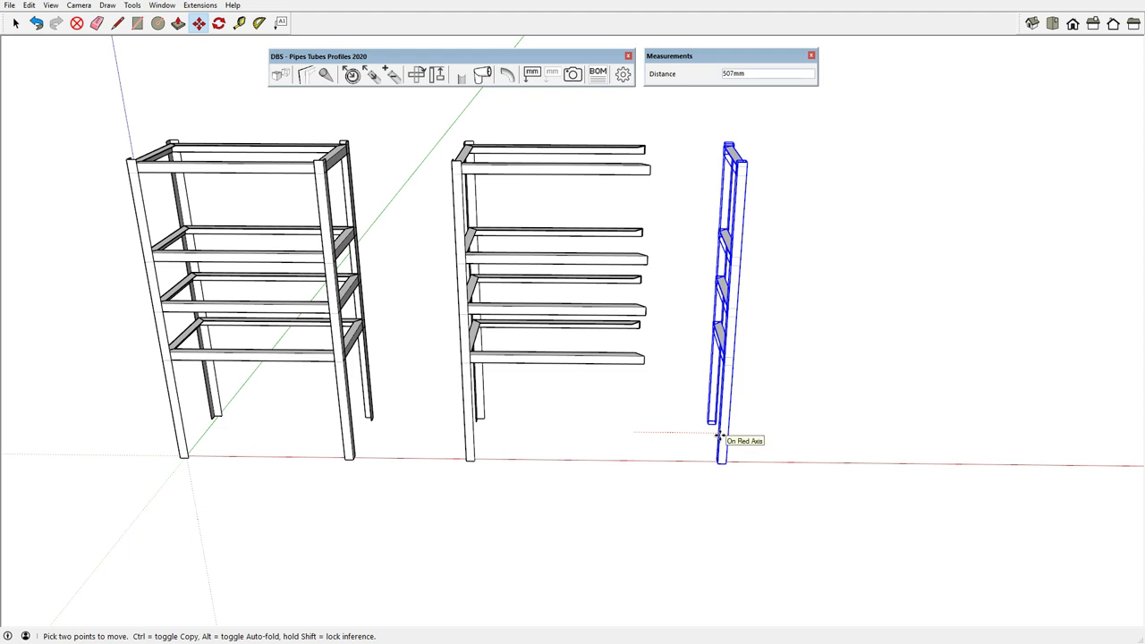
text(300)
key(Return)
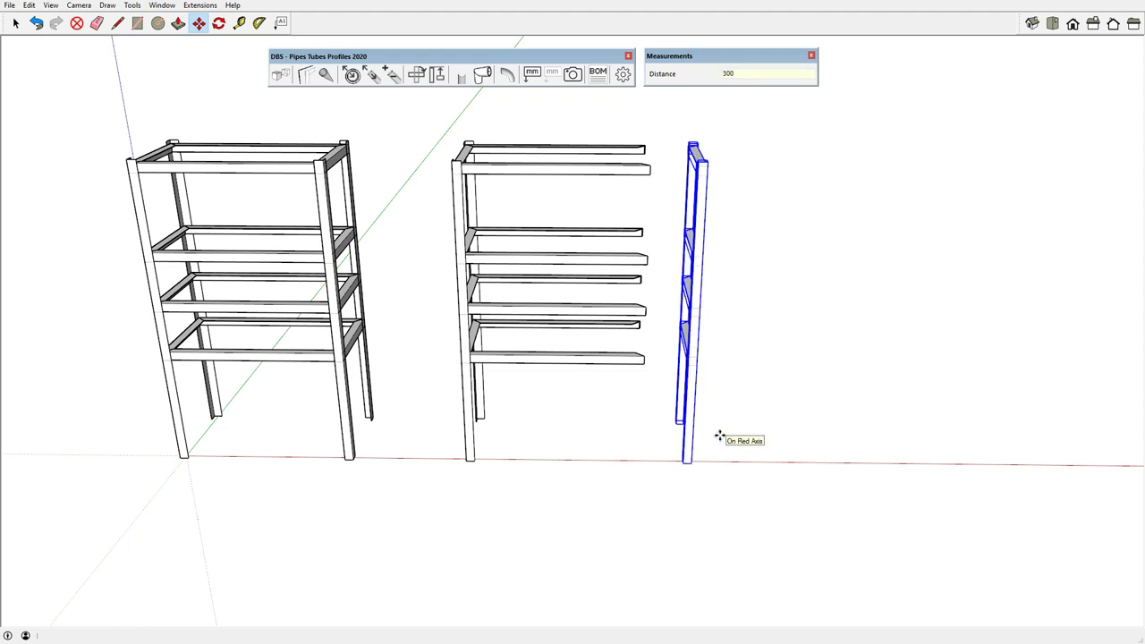
click(683, 436)
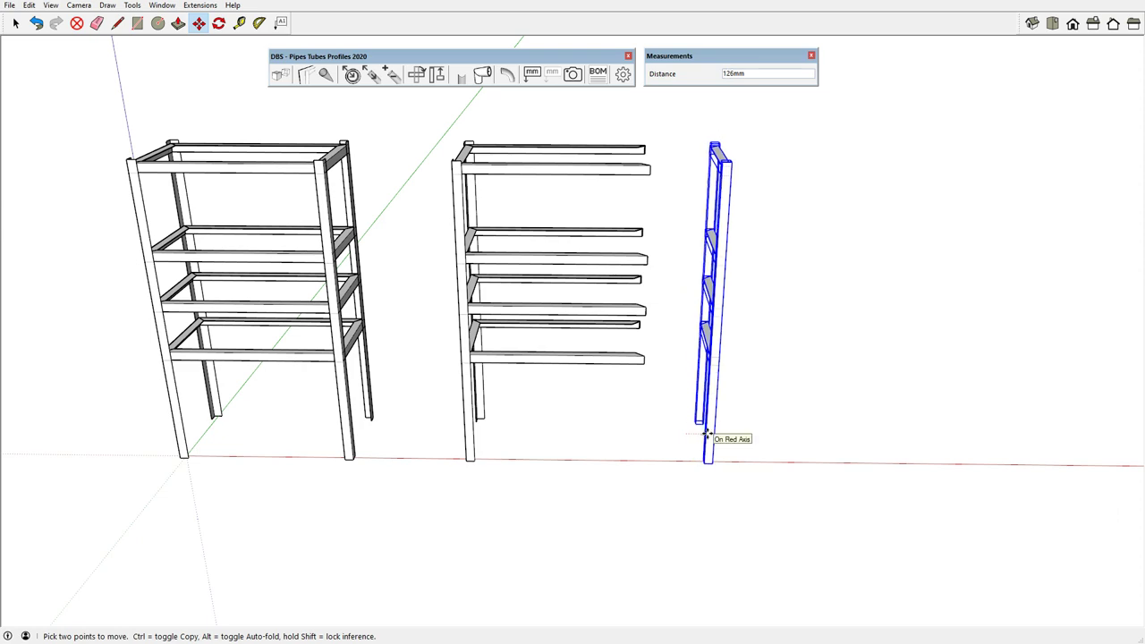
text(0)
key(Return)
key(space)
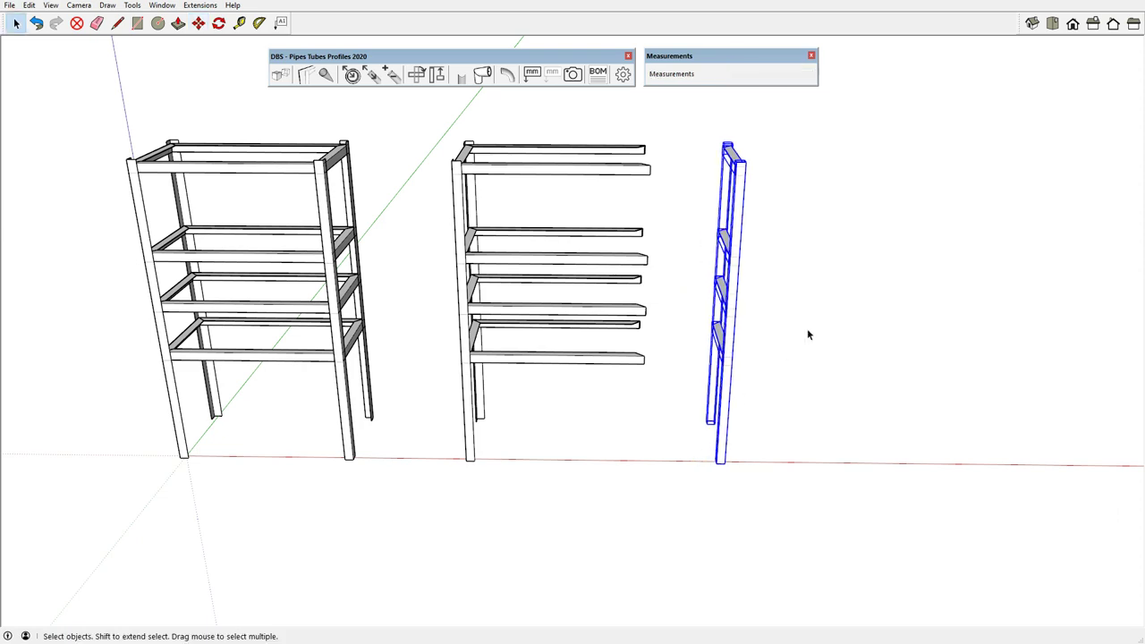
click(807, 328)
mouse_move(807, 329)
middle_down()
mouse_move(758, 269)
mouse_move(613, 268)
middle_up()
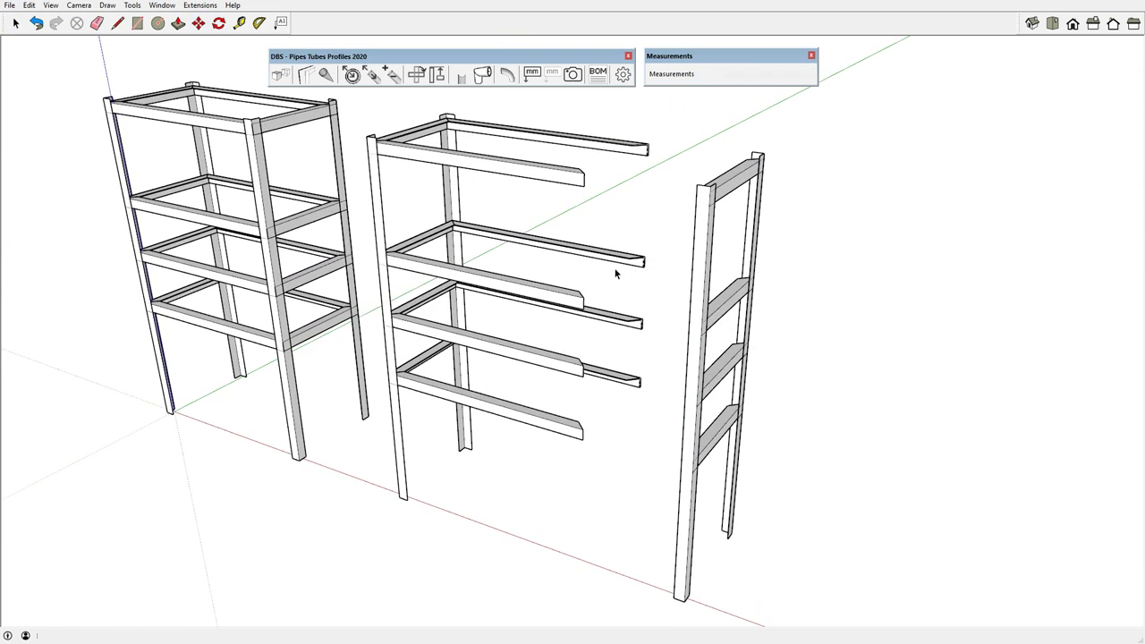
Hide both legs of the copy's right end frame
click(711, 241)
shift+click(760, 228)
right_click(760, 228)
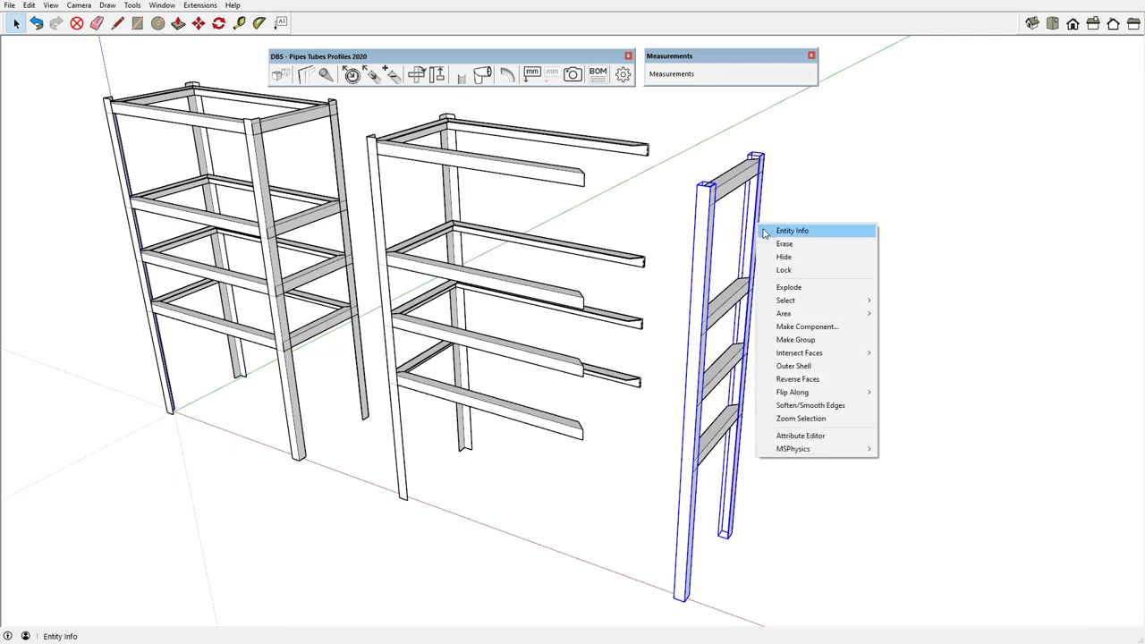
click(782, 258)
scroll(565, 180, up, 1)
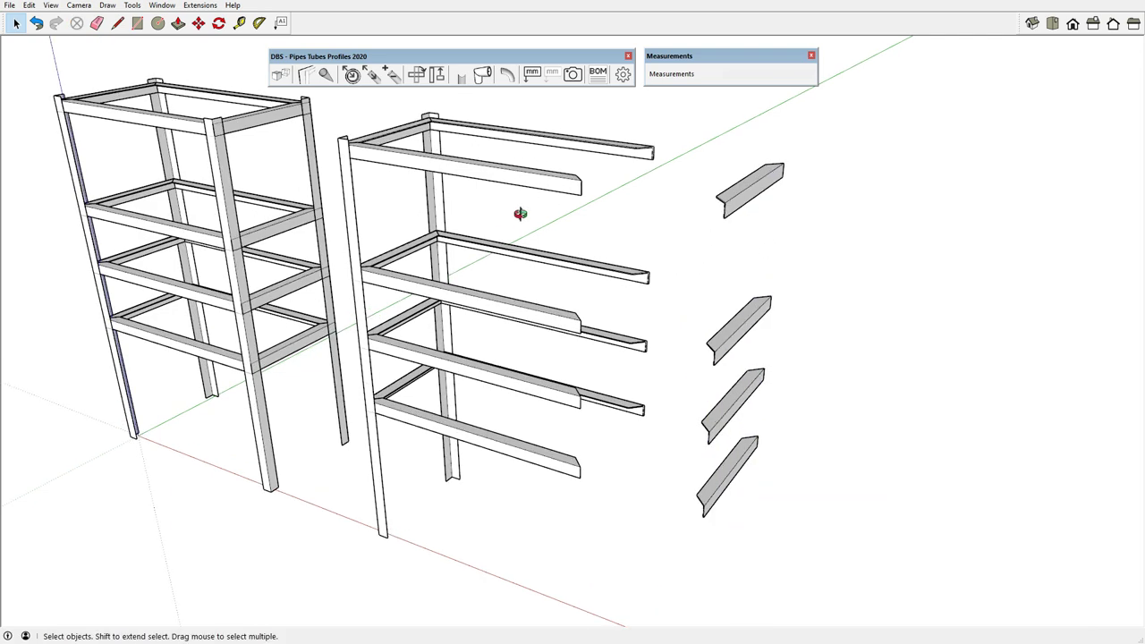
scroll(524, 214, up, 1)
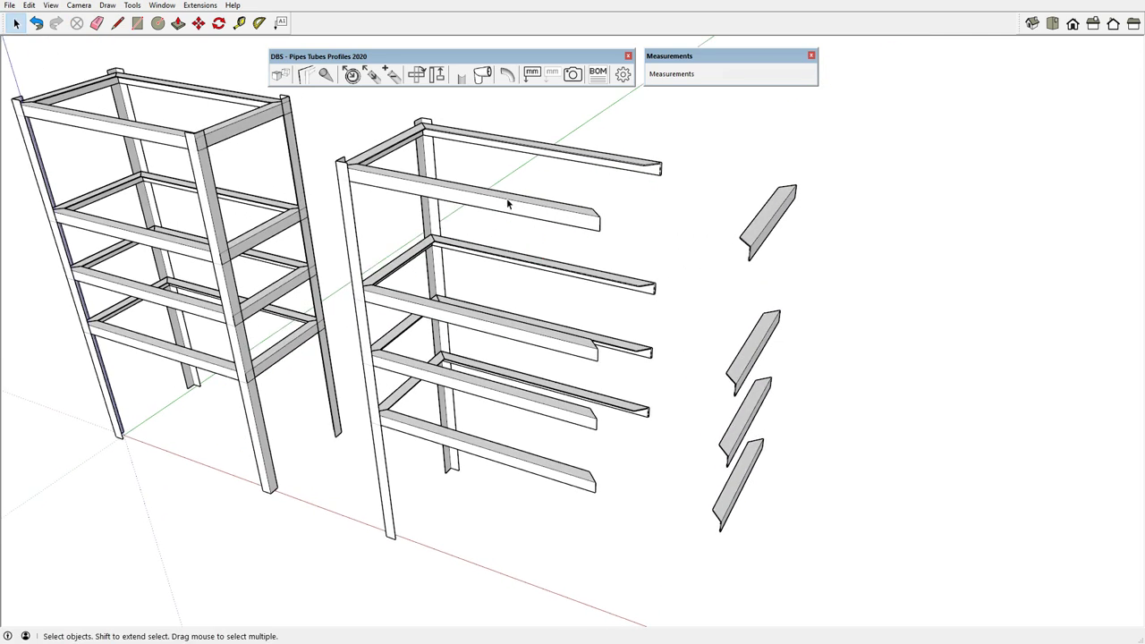
Extend each front and back shelf beam of the copy to meet its end angle piece
click(461, 77)
click(626, 162)
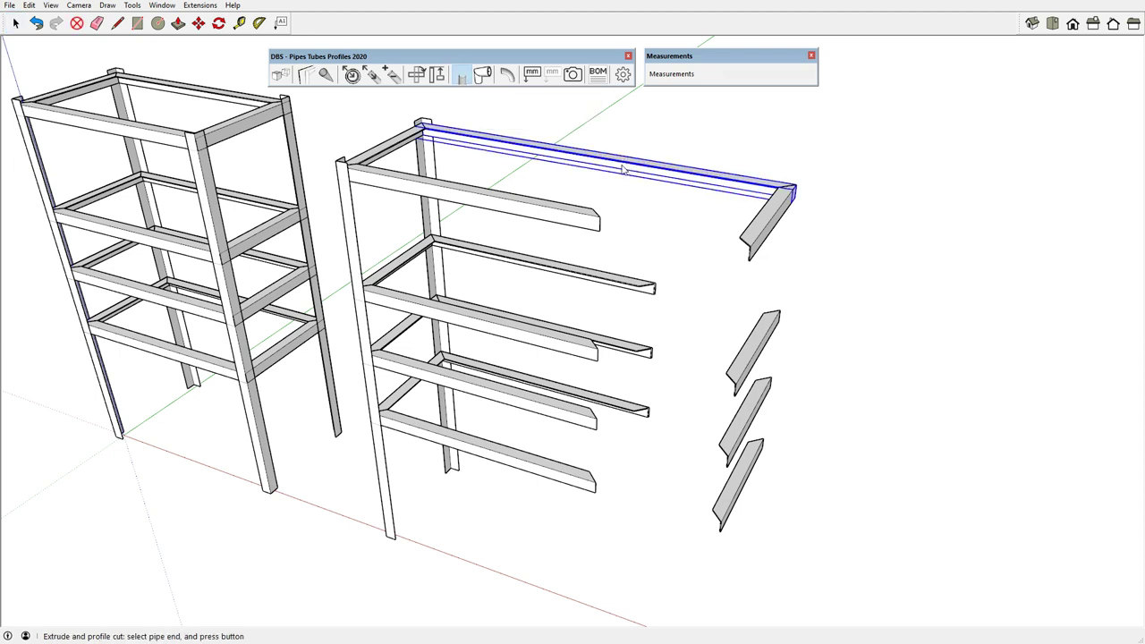
click(583, 224)
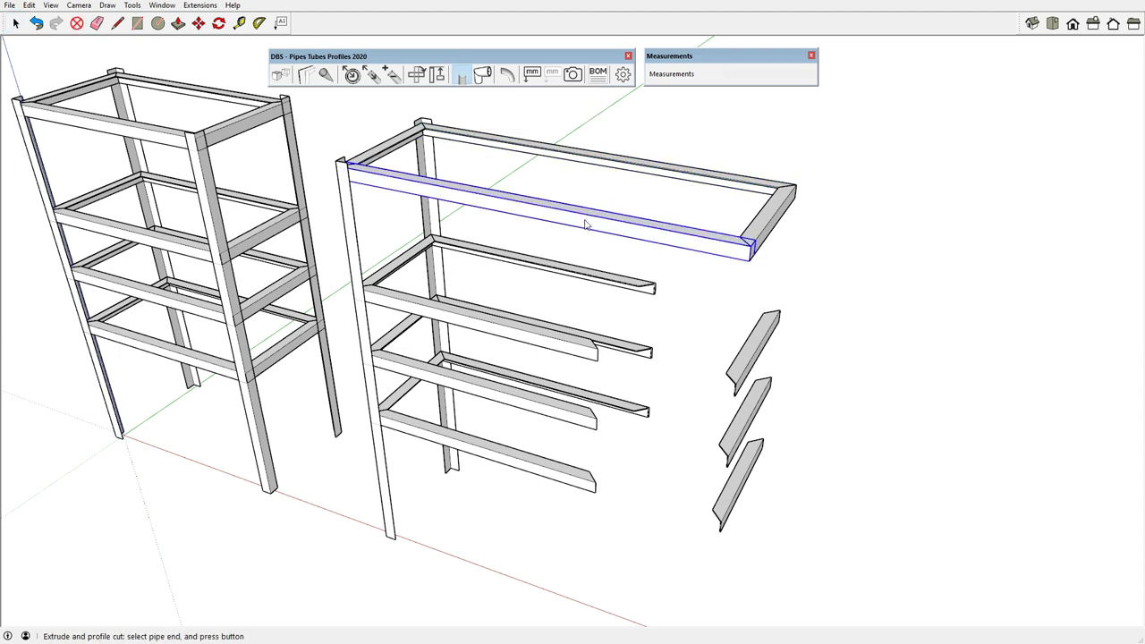
click(651, 288)
click(640, 338)
click(626, 404)
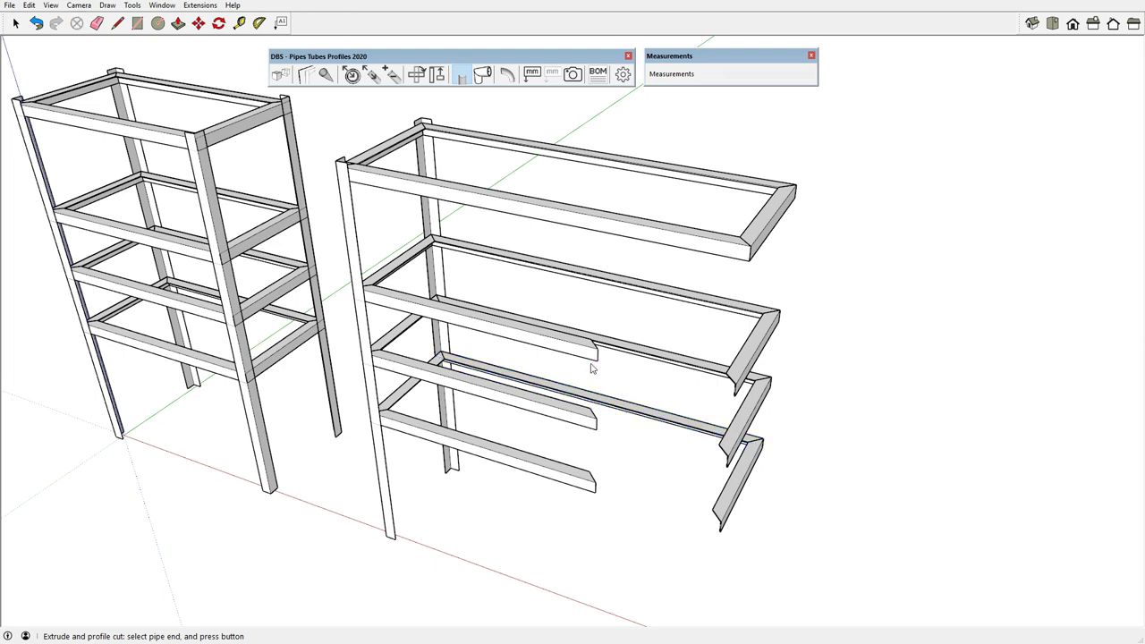
click(597, 354)
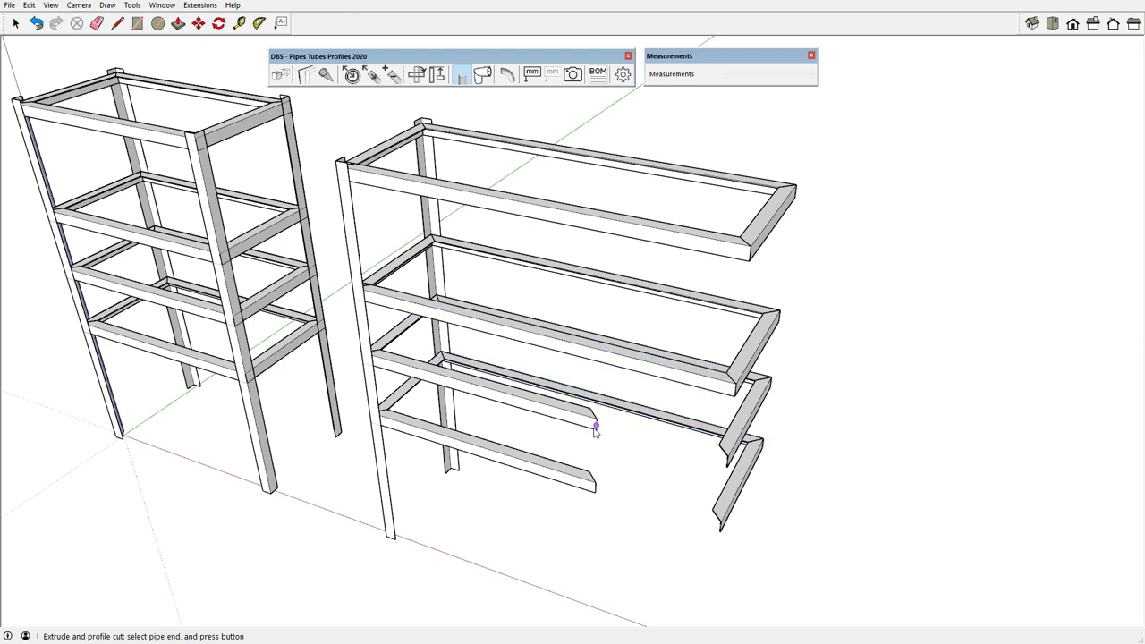
click(595, 430)
click(587, 427)
click(592, 483)
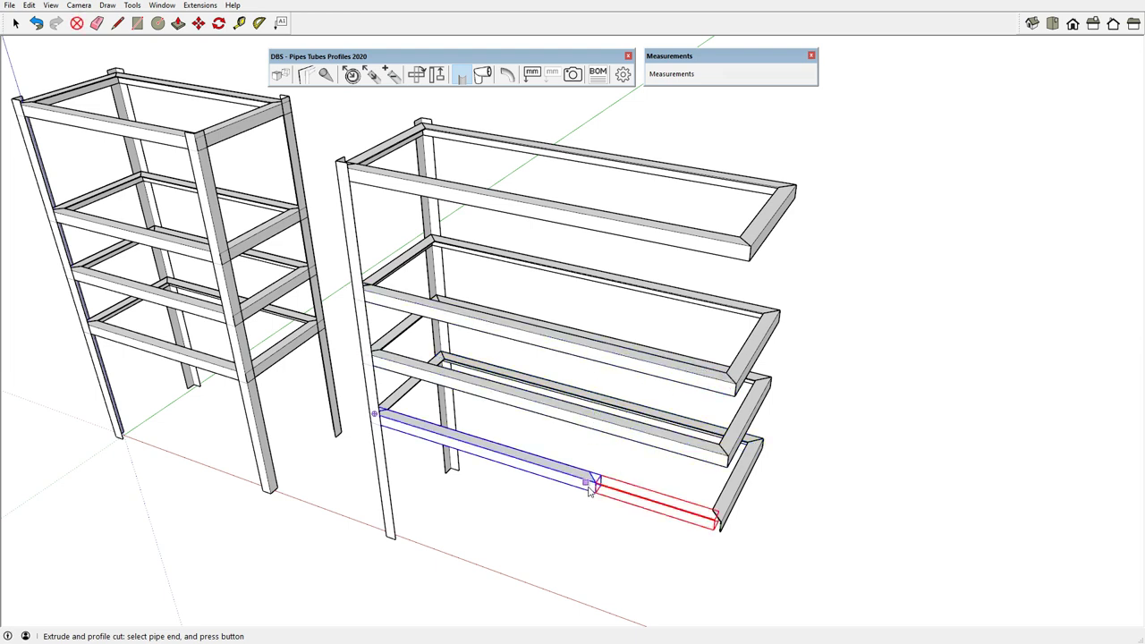
click(593, 485)
key(space)
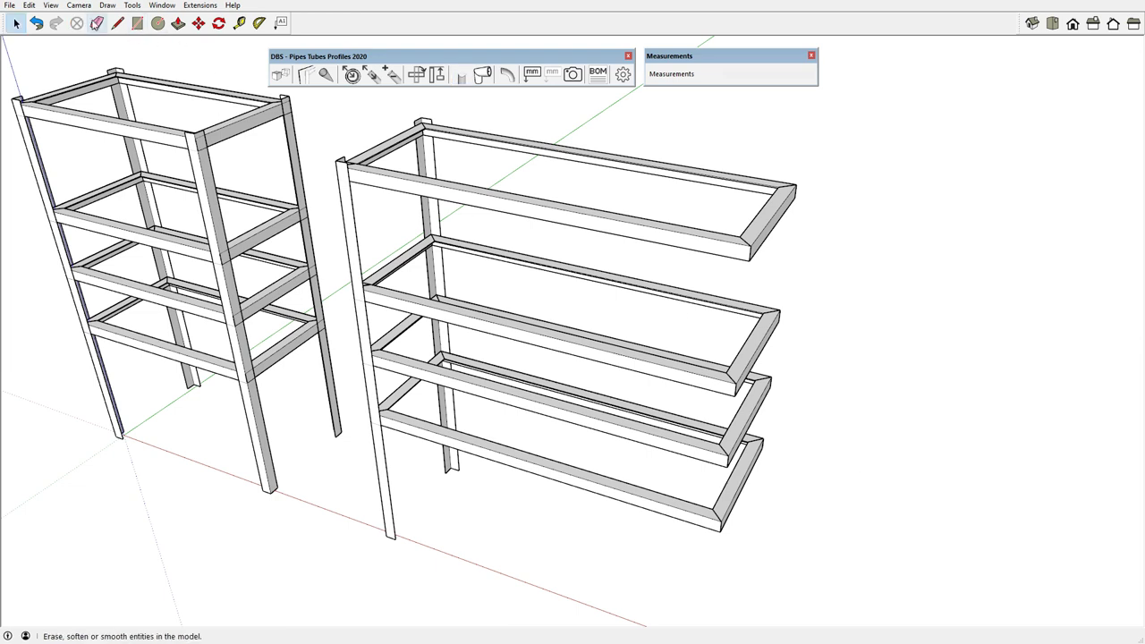
click(78, 6)
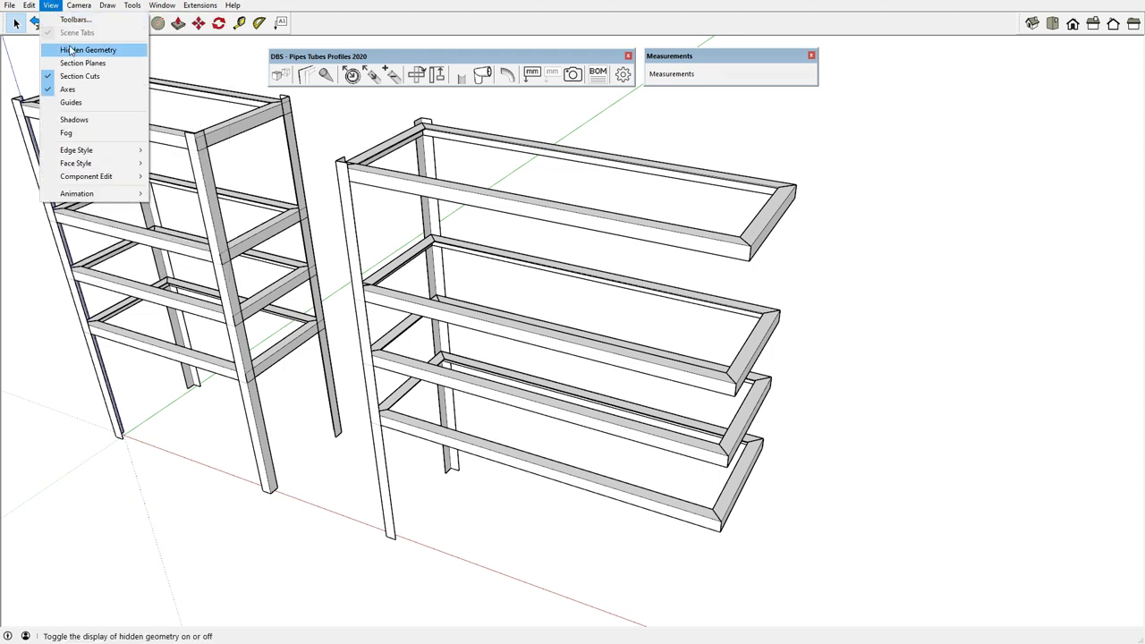
Unhide the wide unit's right-hand posts, then turn off the hidden geometry display
click(72, 52)
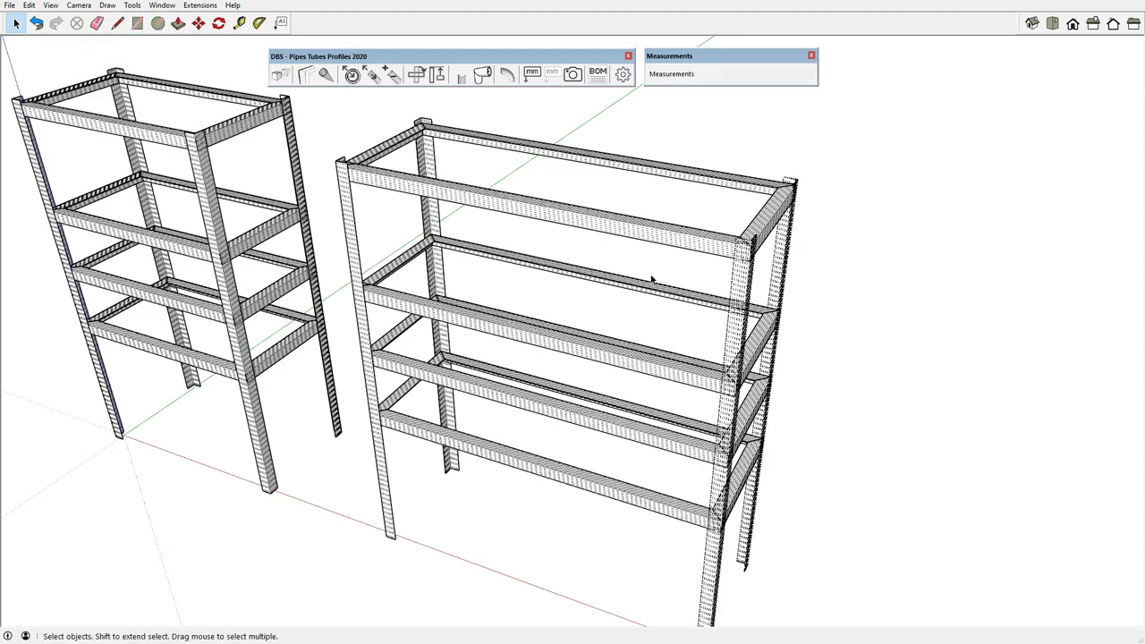
click(739, 279)
right_click(778, 258)
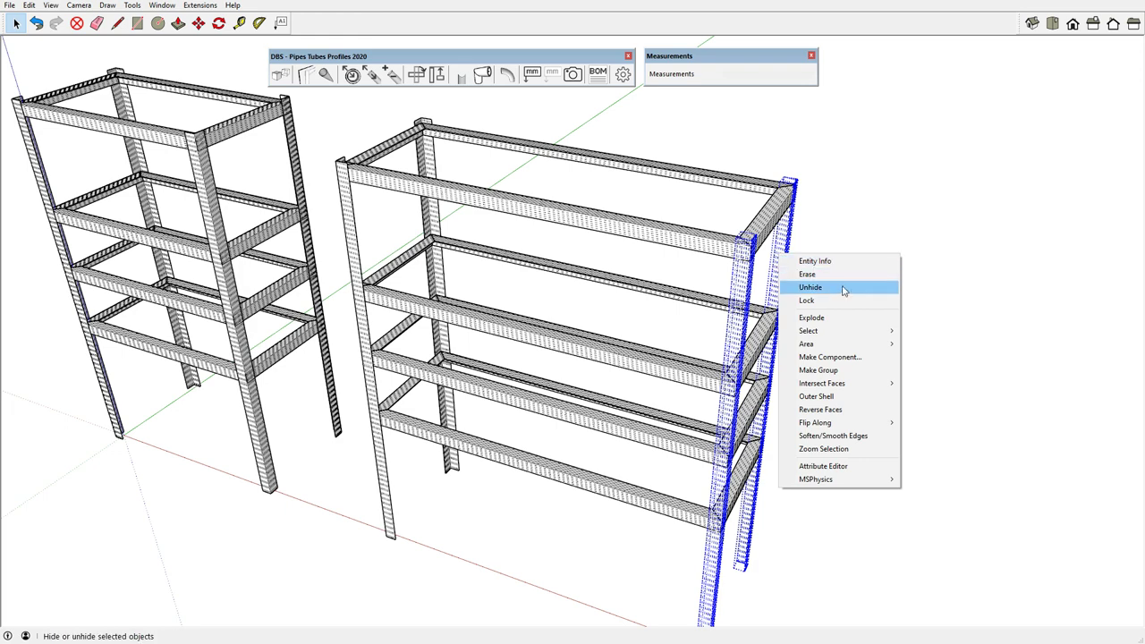
click(796, 288)
click(51, 5)
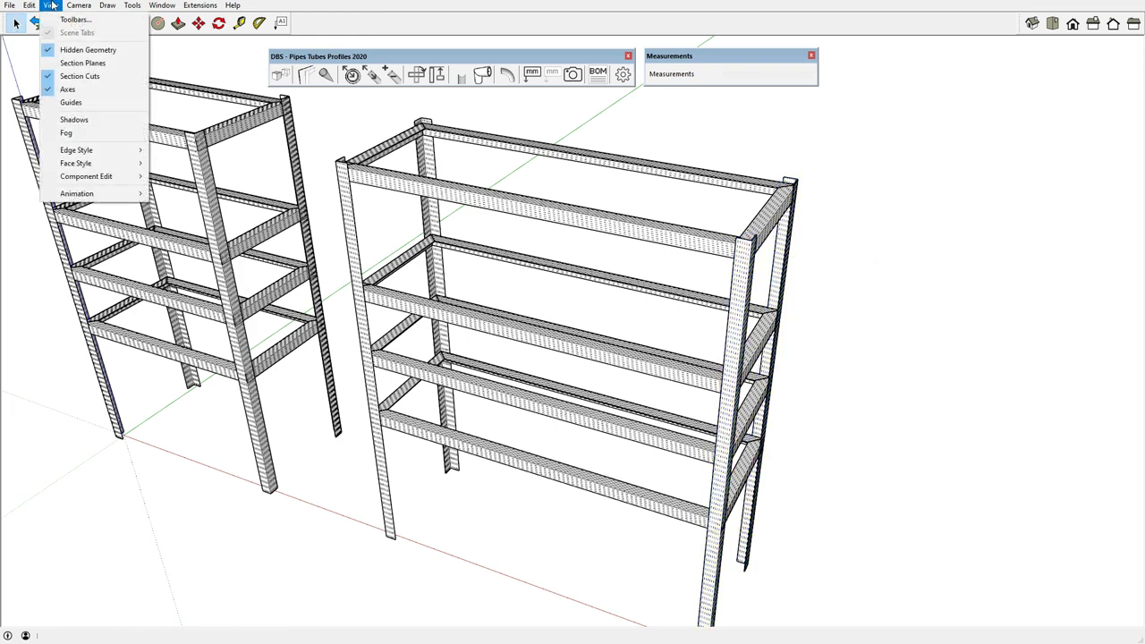
click(88, 50)
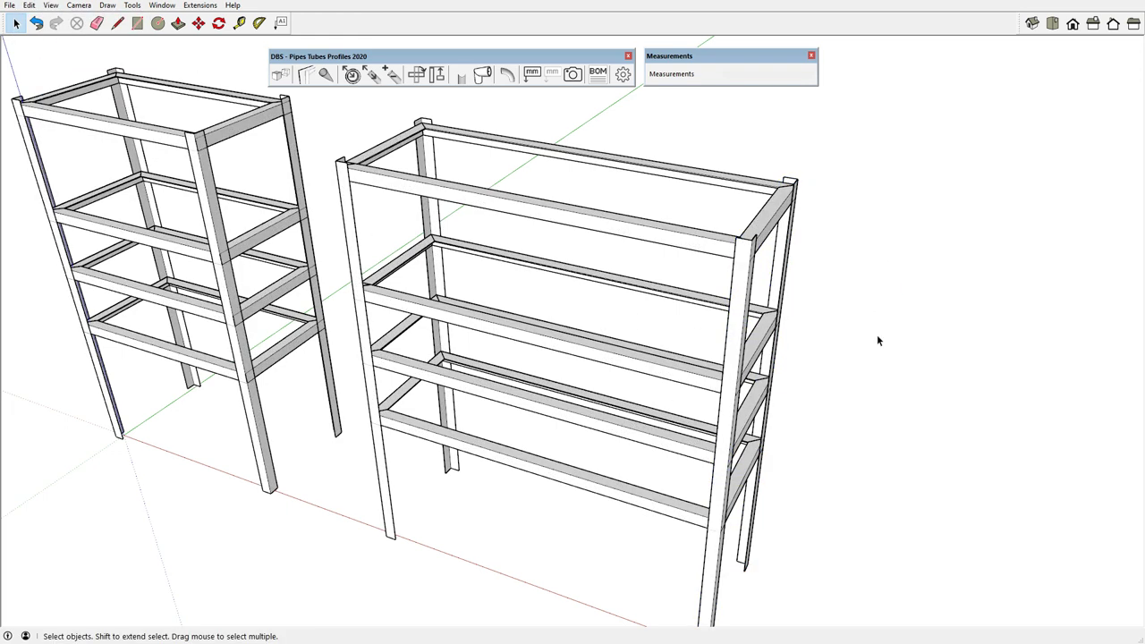
mouse_move(877, 335)
middle_down()
mouse_move(803, 362)
mouse_move(945, 292)
middle_up()
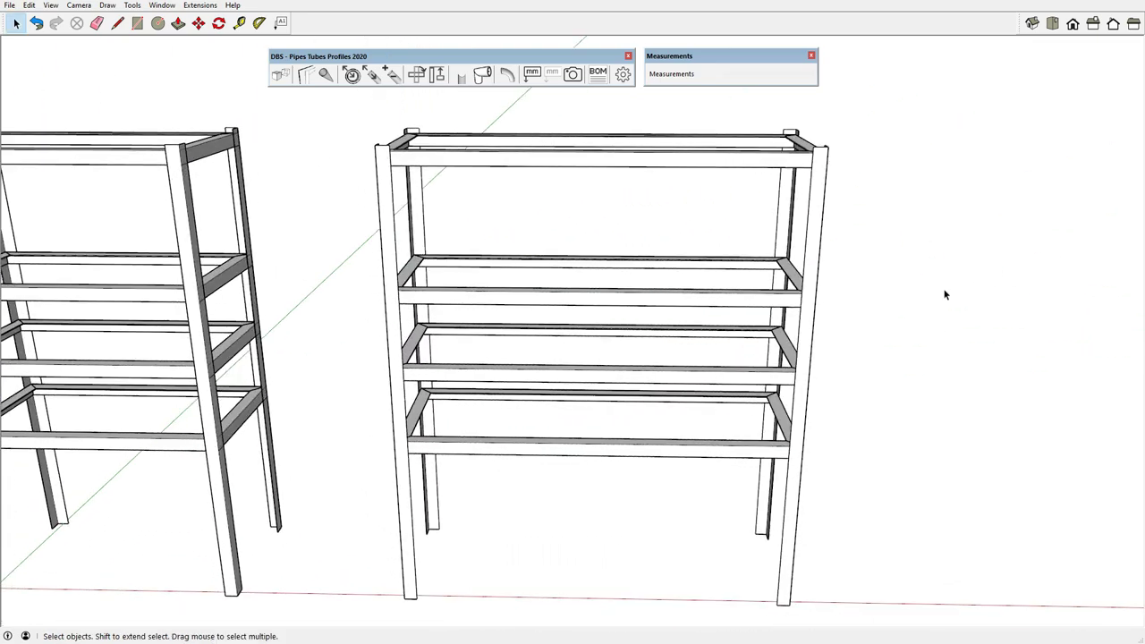
Frame both shelving units at an angle and window-select the two units together
scroll(945, 292, down, 2)
mouse_move(756, 278)
middle_down()
mouse_move(636, 346)
mouse_move(723, 307)
mouse_move(698, 317)
mouse_move(685, 263)
mouse_move(586, 313)
middle_up()
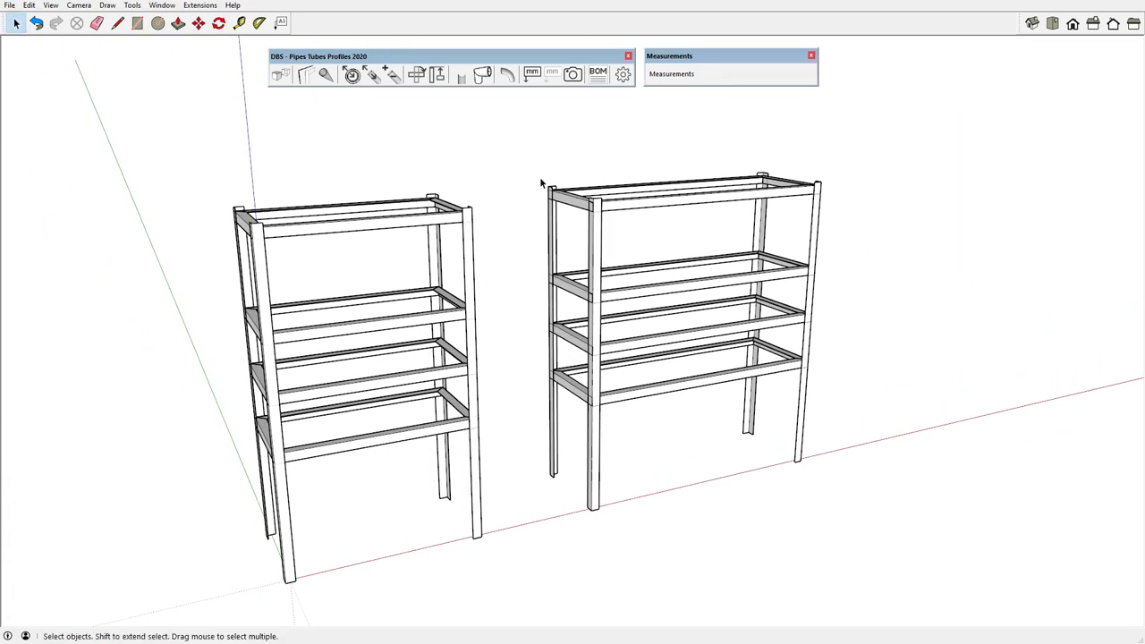
scroll(526, 319, up, 1)
scroll(455, 247, up, 1)
scroll(488, 317, up, 1)
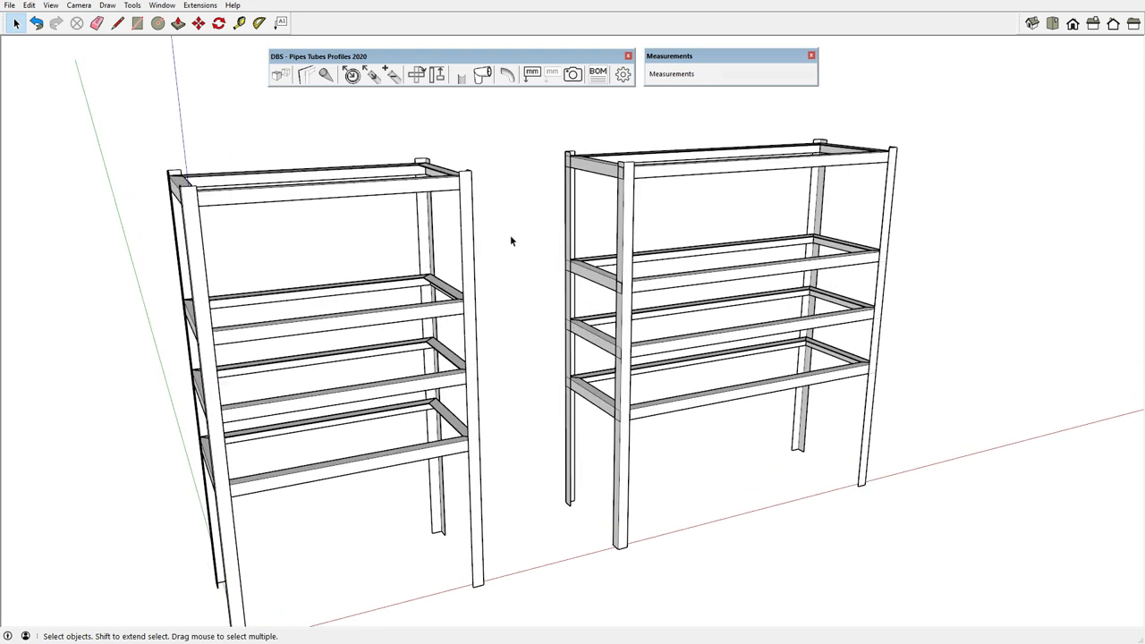
mouse_move(512, 240)
middle_down()
mouse_move(524, 294)
mouse_move(465, 161)
middle_up()
scroll(442, 121, down, 2)
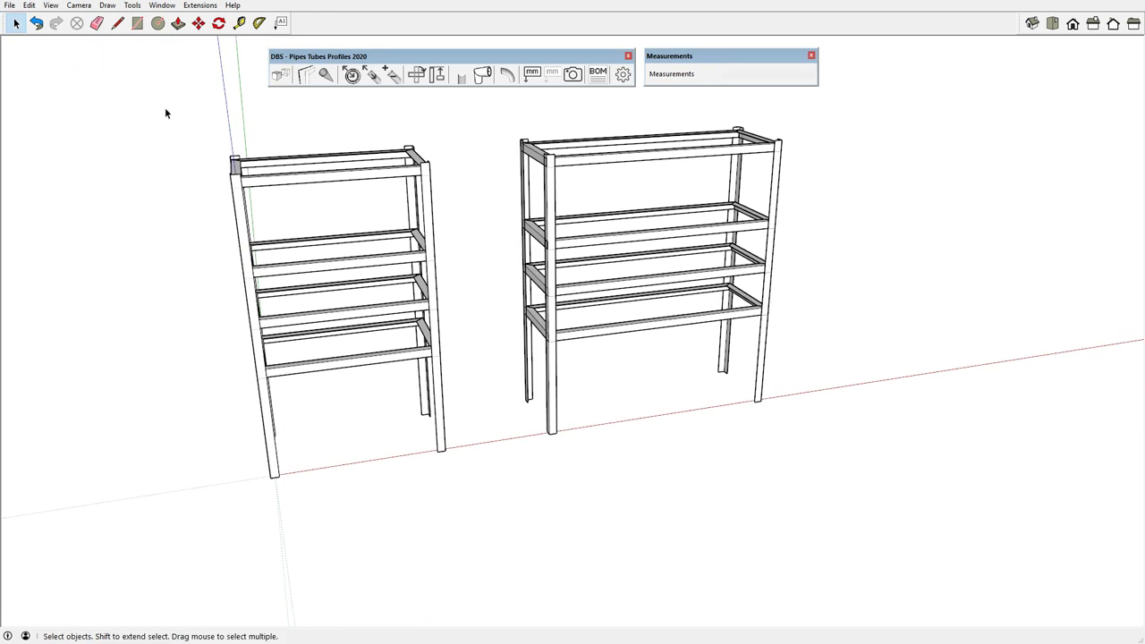
mouse_move(166, 113)
mouse_down()
mouse_move(782, 402)
mouse_move(893, 499)
mouse_up()
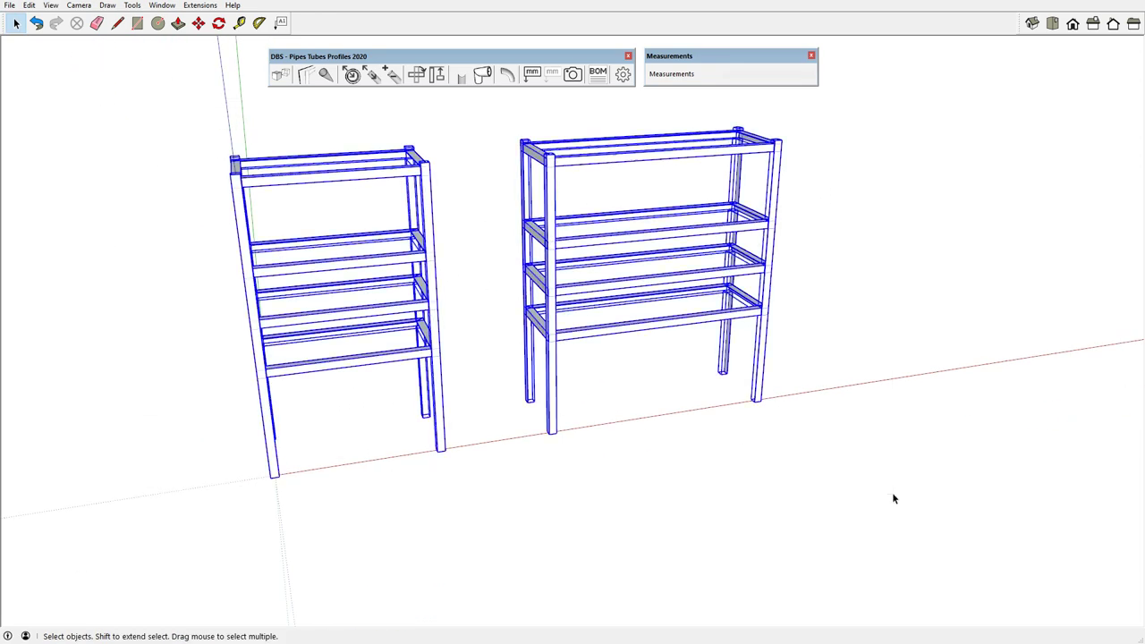
Play a DBS Animate Rotation turntable spin of both units, then stop it and close the toolbar
right_click(872, 27)
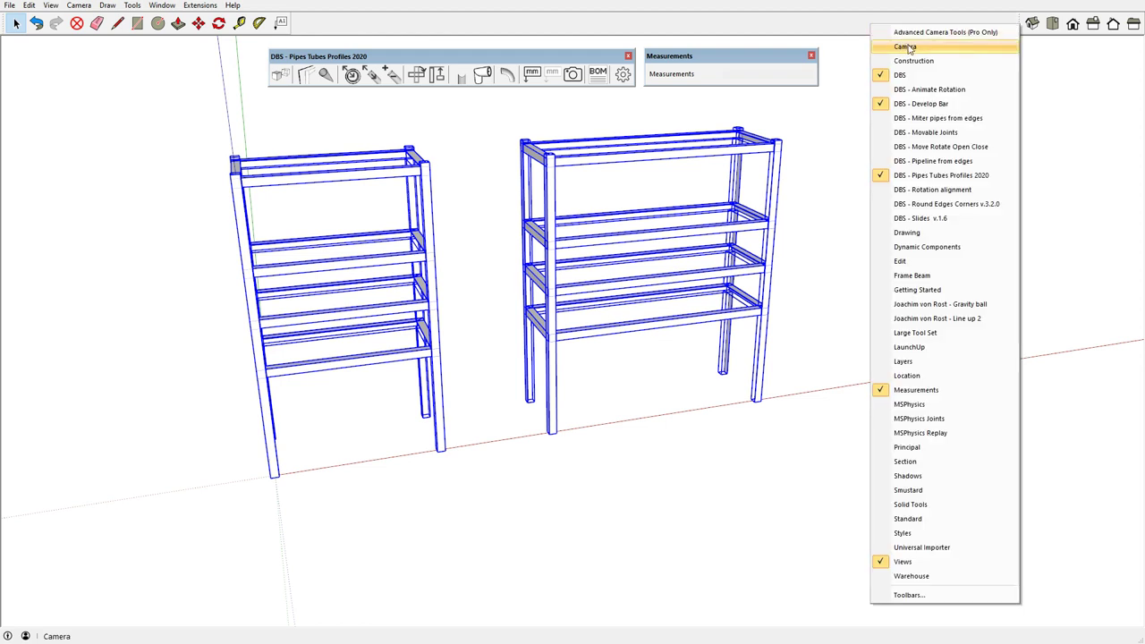
click(955, 90)
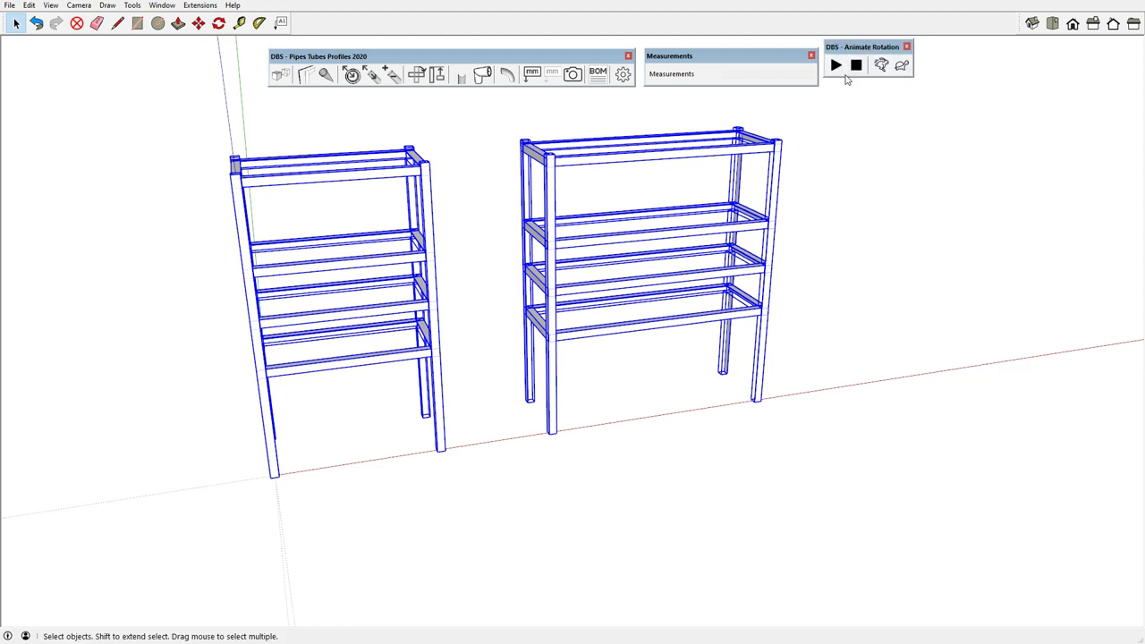
drag(859, 44, 861, 56)
click(836, 75)
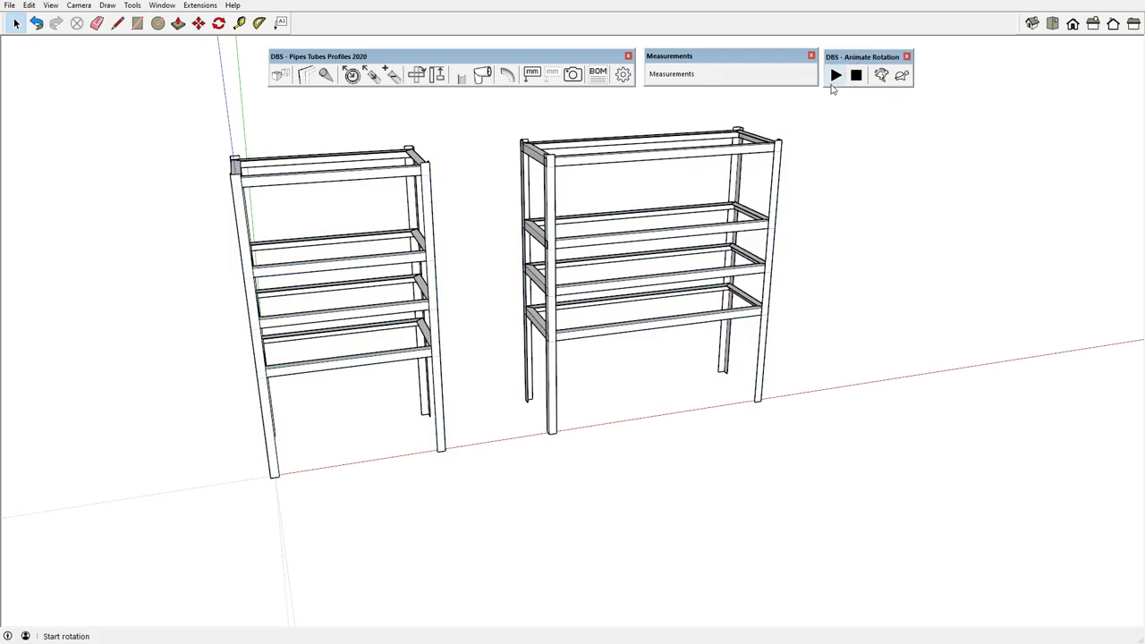
click(902, 75)
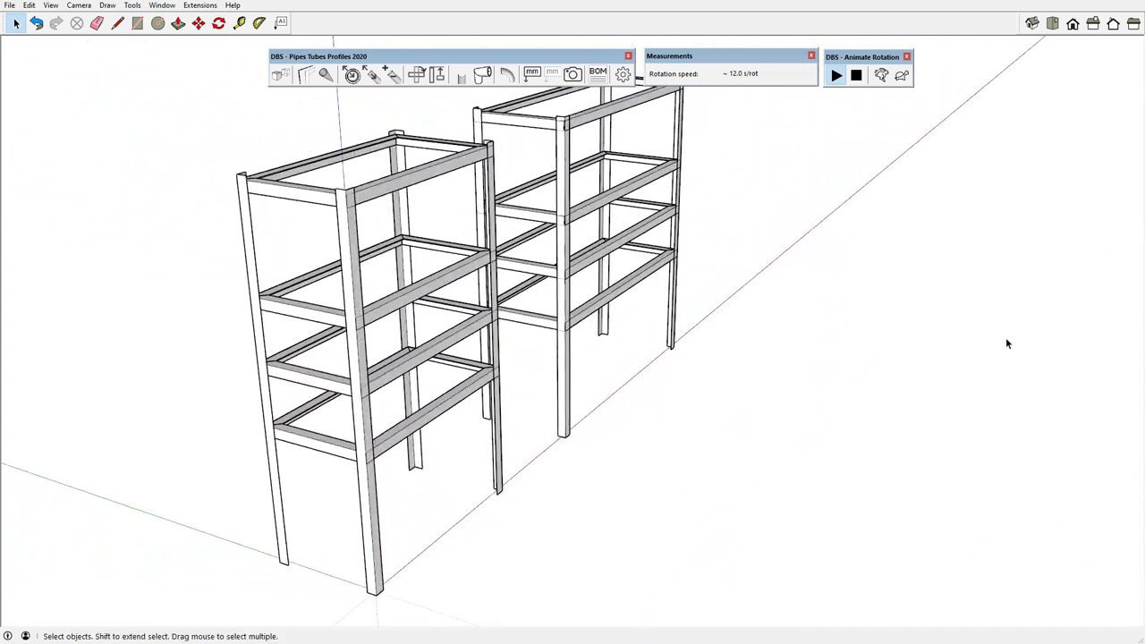
click(856, 75)
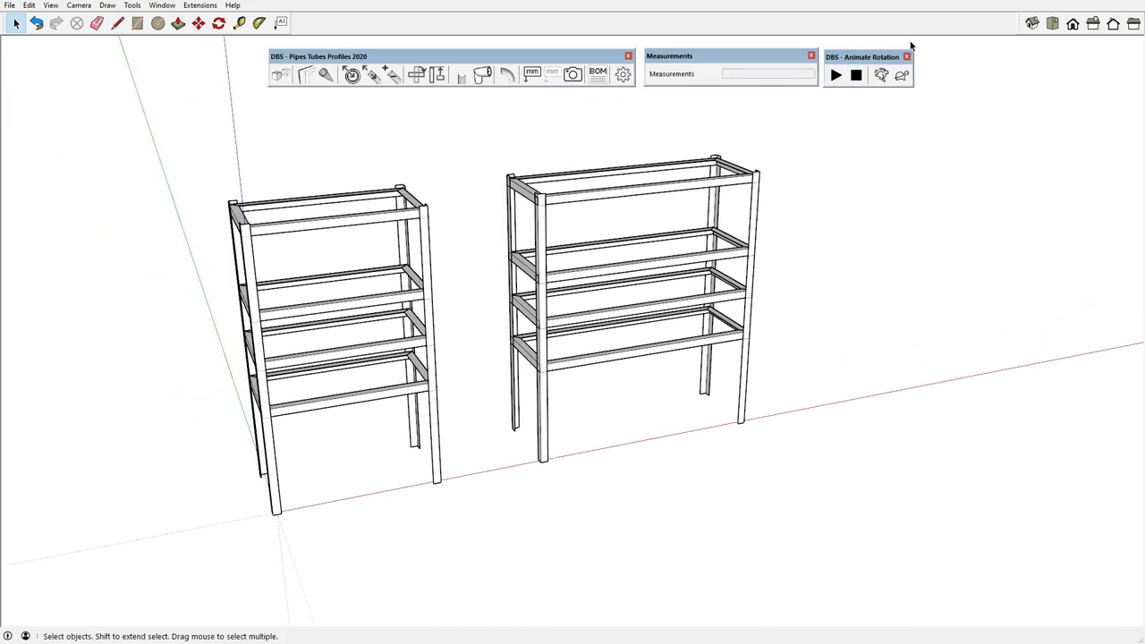
click(905, 56)
Generate the BOM report and review its nesting plan: 3 bars of 50×50×2 and 6 bars of 50×50×4, each 6000 mm
click(597, 76)
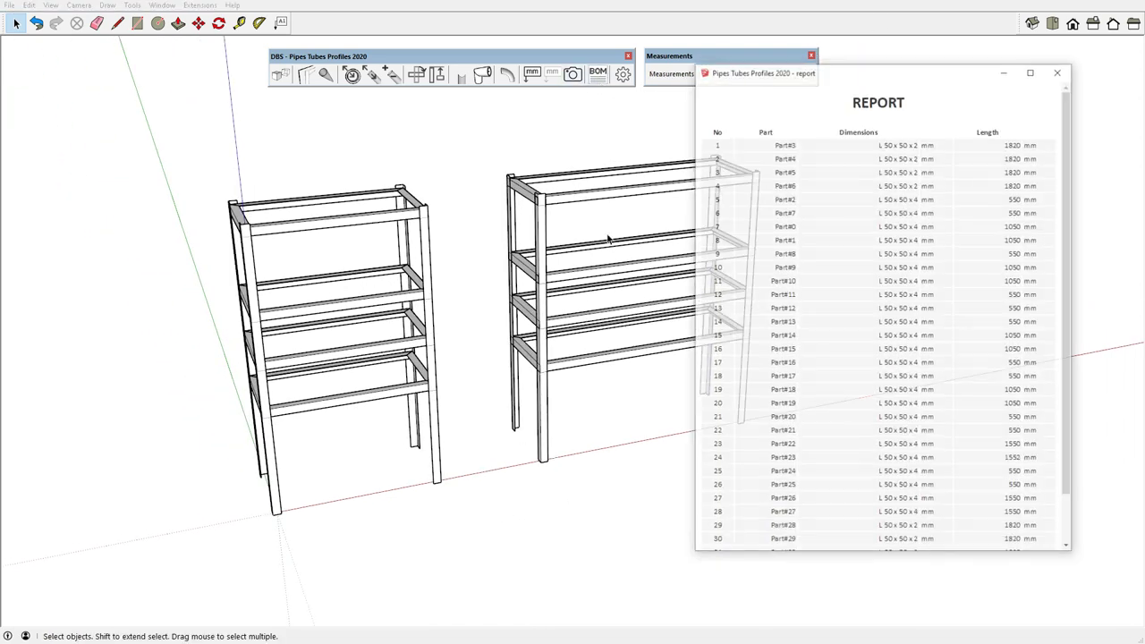
scroll(926, 432, down, 3)
scroll(926, 432, down, 6)
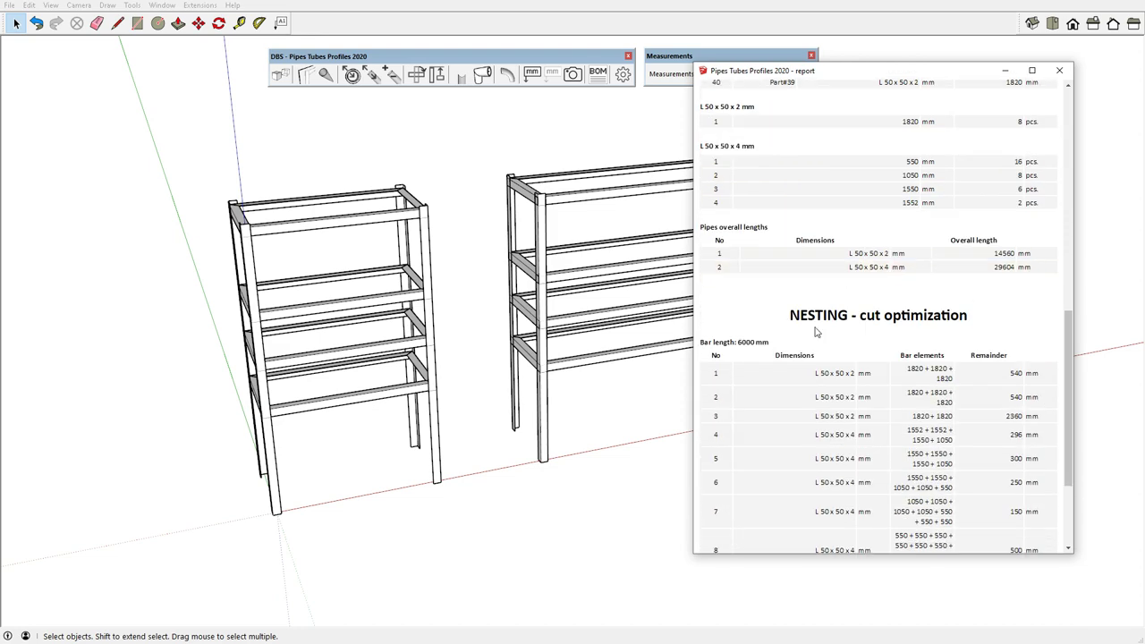
mouse_move(92, 388)
middle_down()
mouse_move(471, 243)
mouse_move(566, 232)
middle_up()
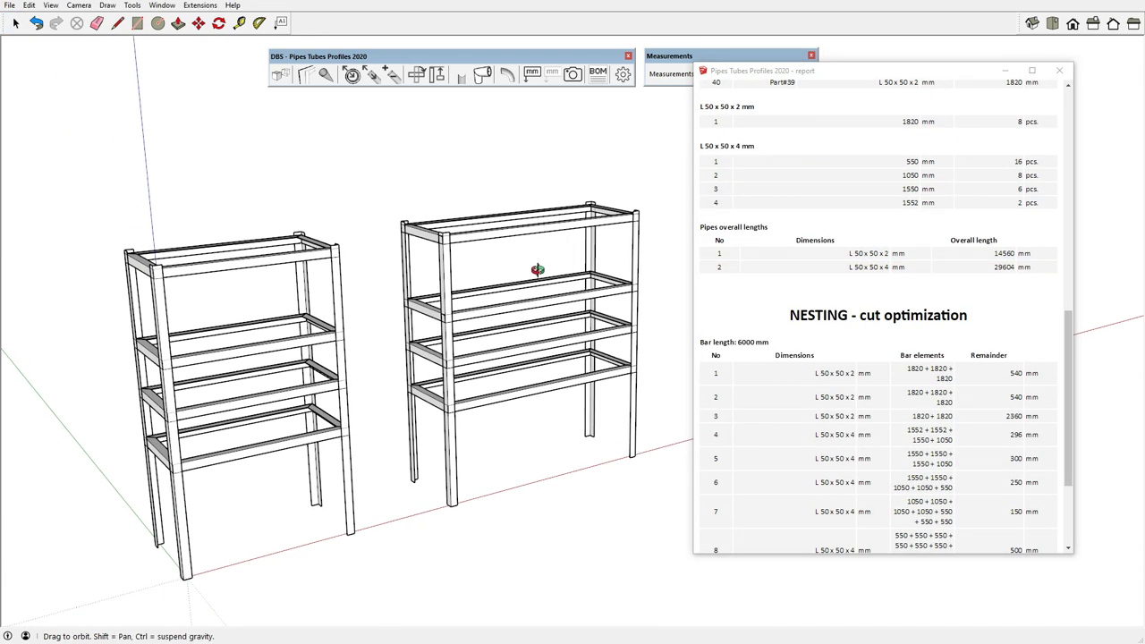
scroll(445, 284, up, 2)
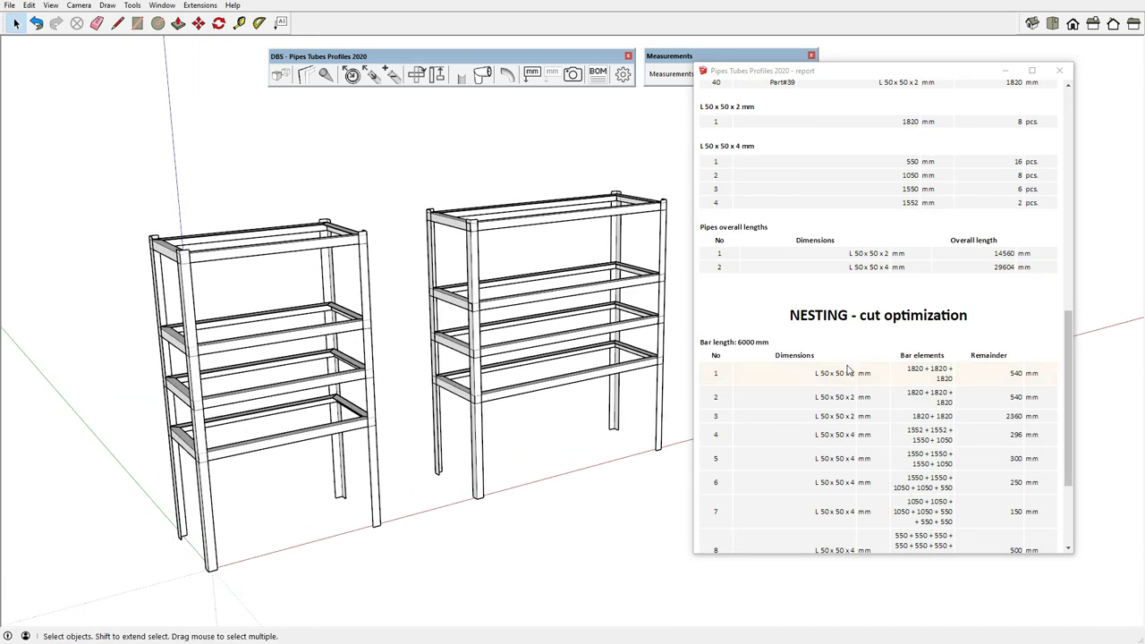
scroll(955, 391, down, 3)
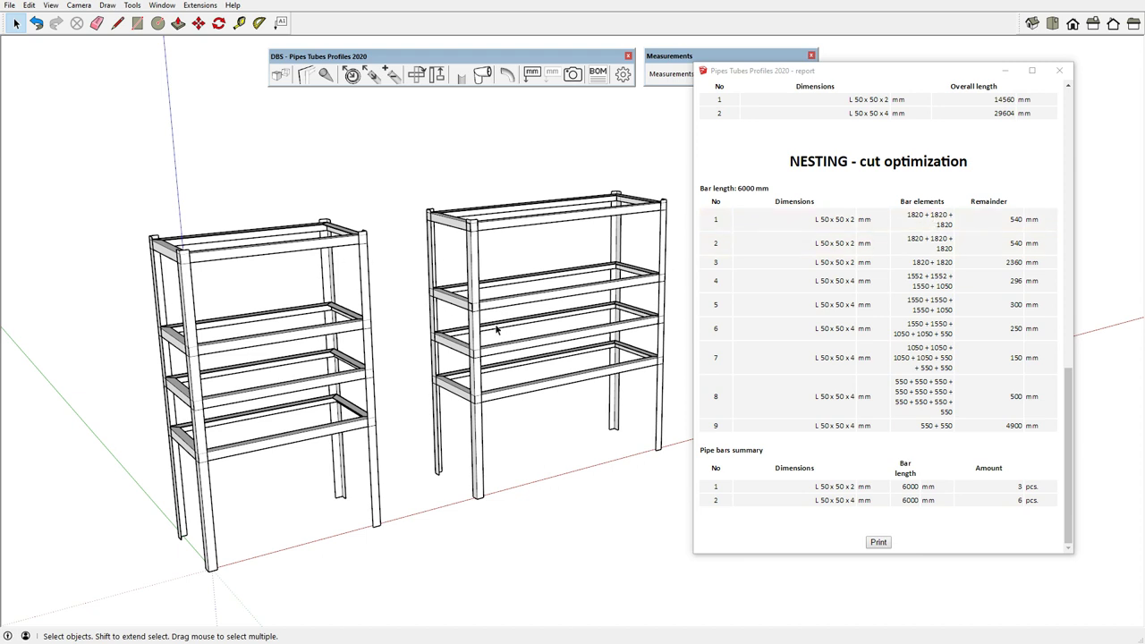
click(157, 281)
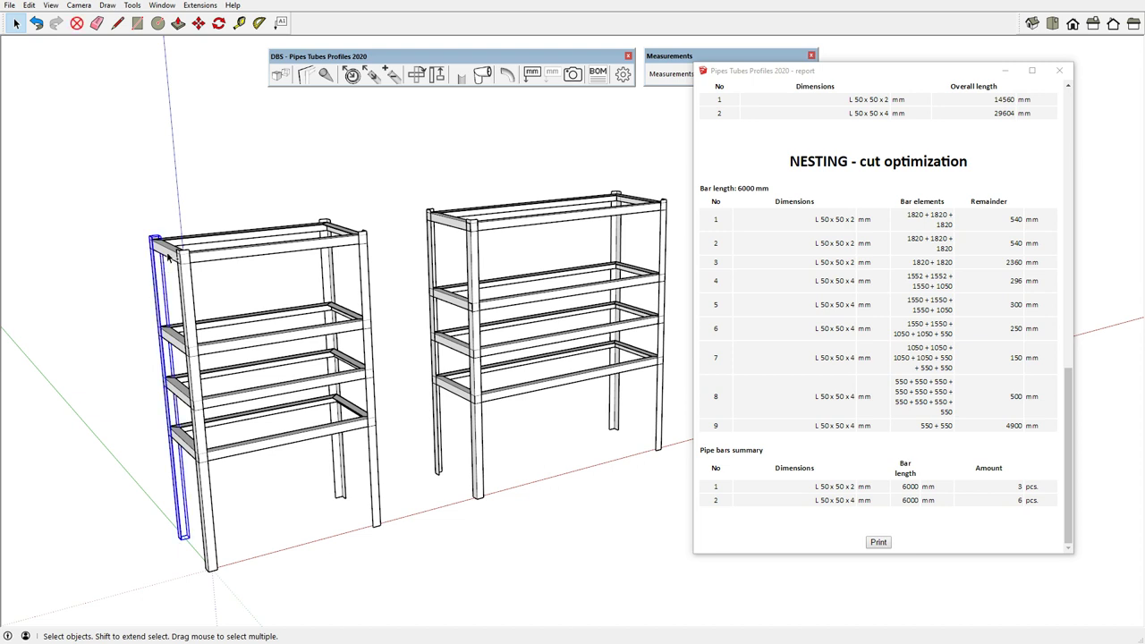